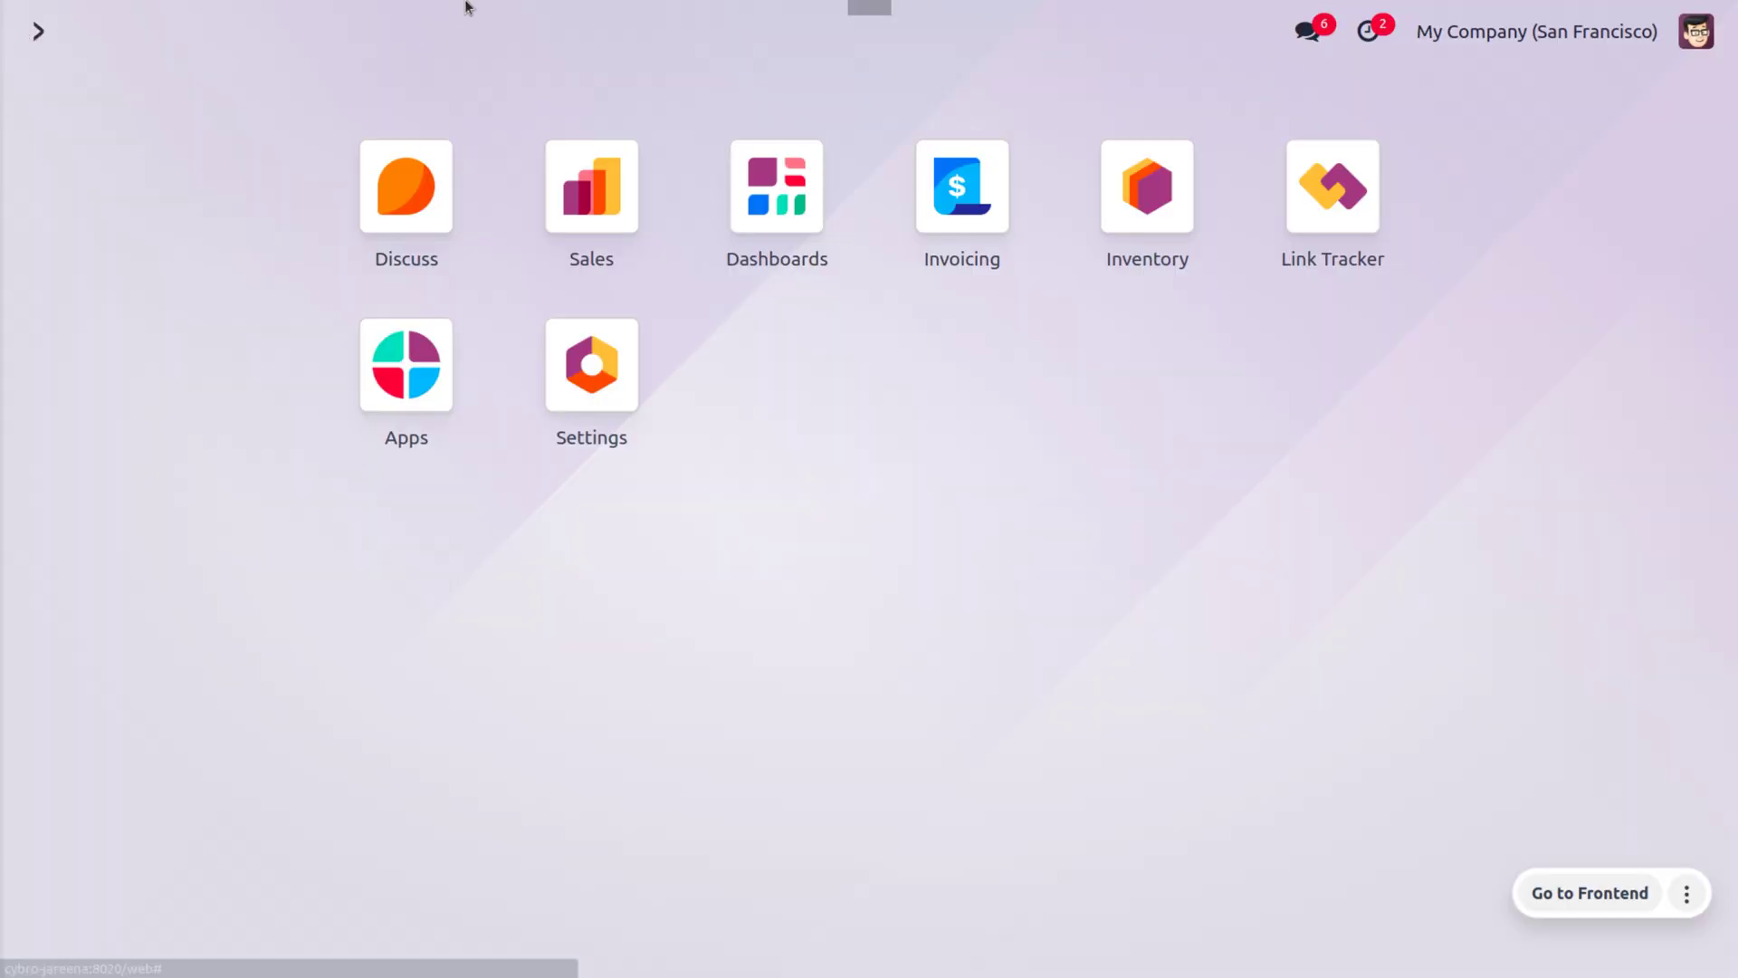
# Open the Sales app and view the sales teams overview with its team cards.
pyautogui.click(628, 209)
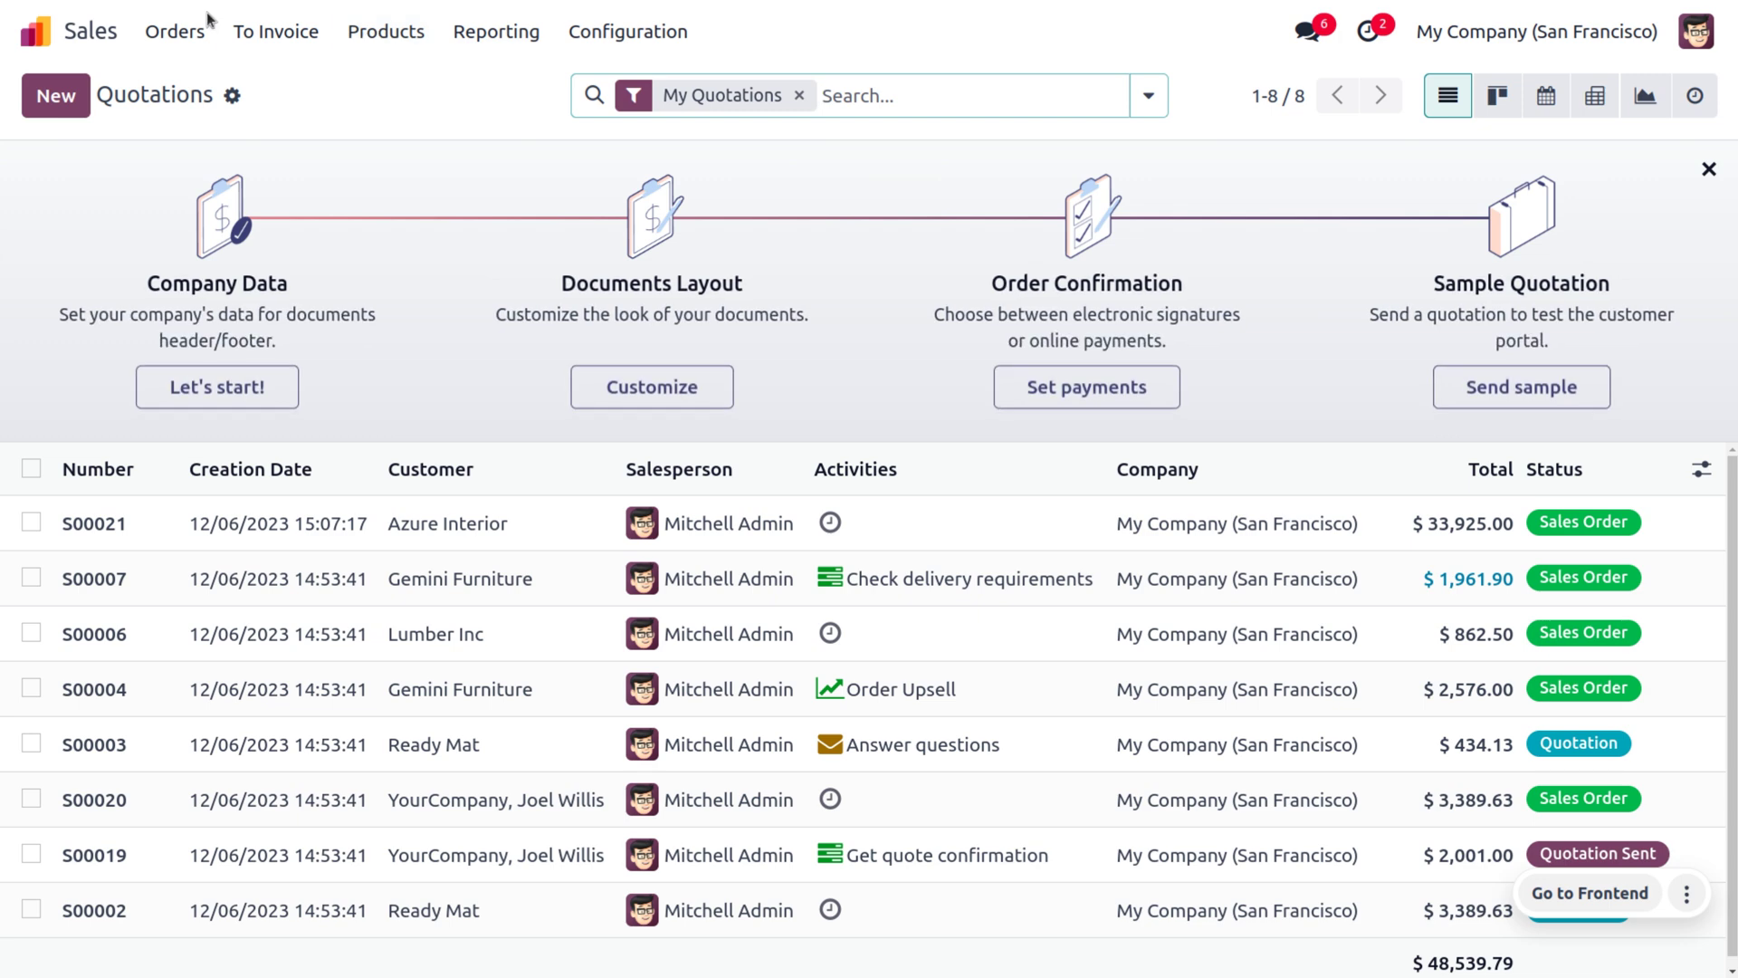
pyautogui.click(197, 25)
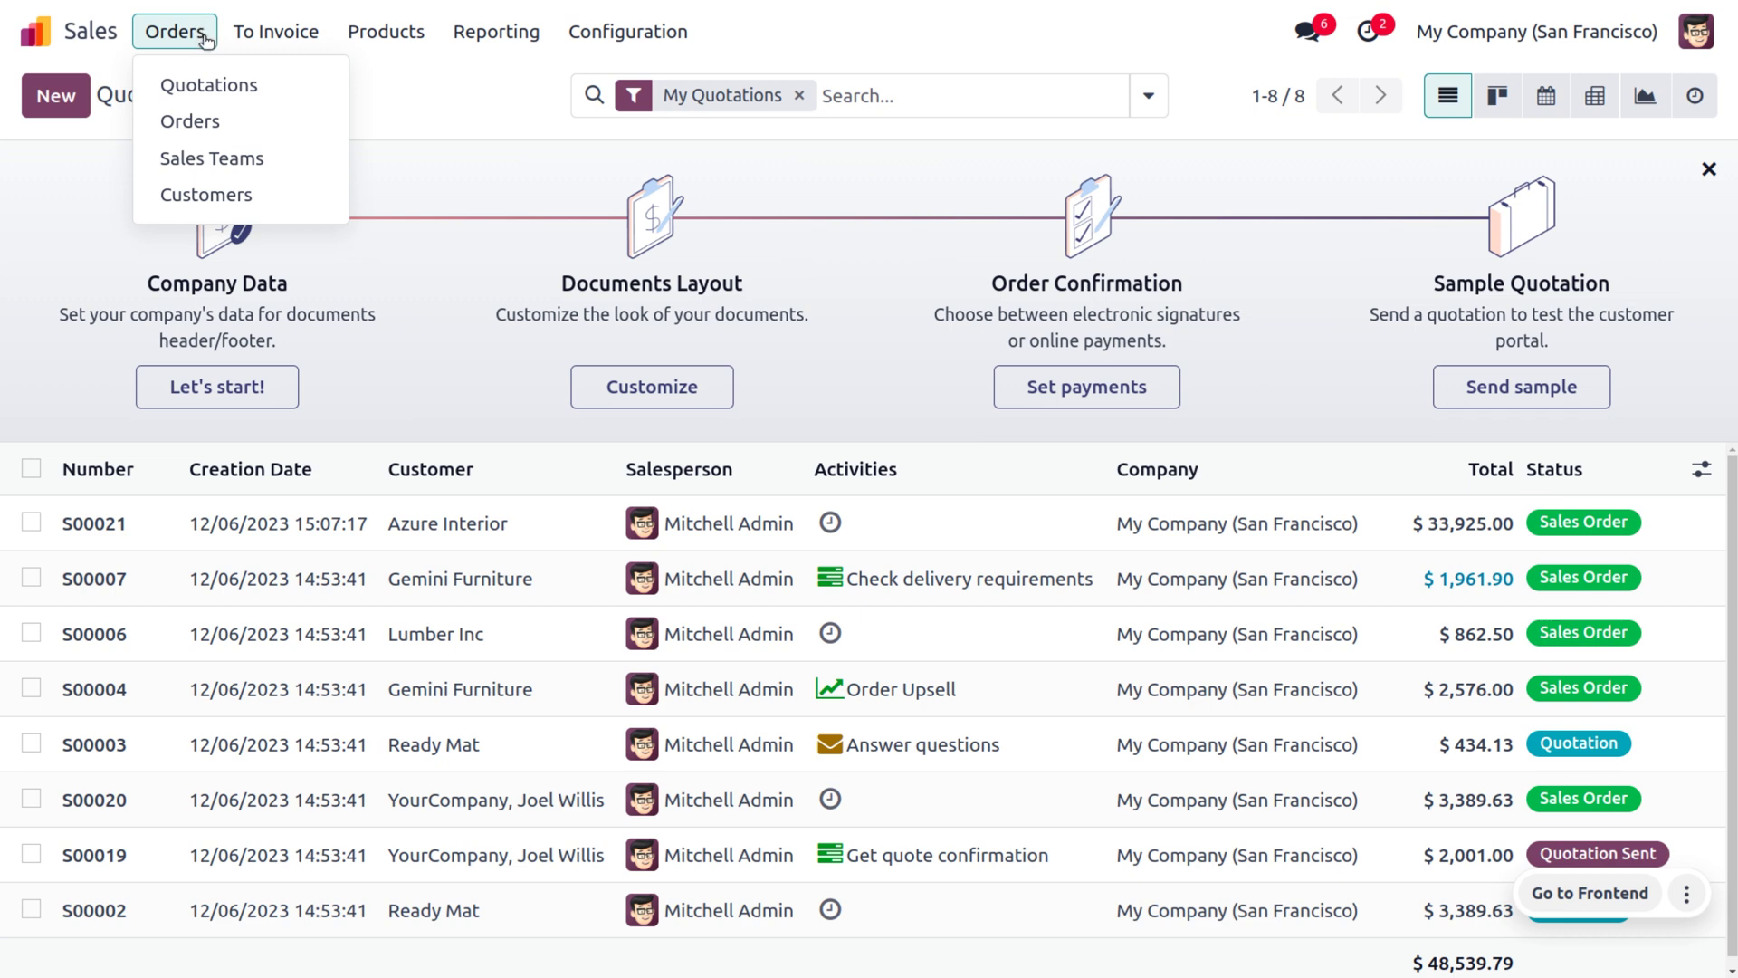
pyautogui.click(253, 156)
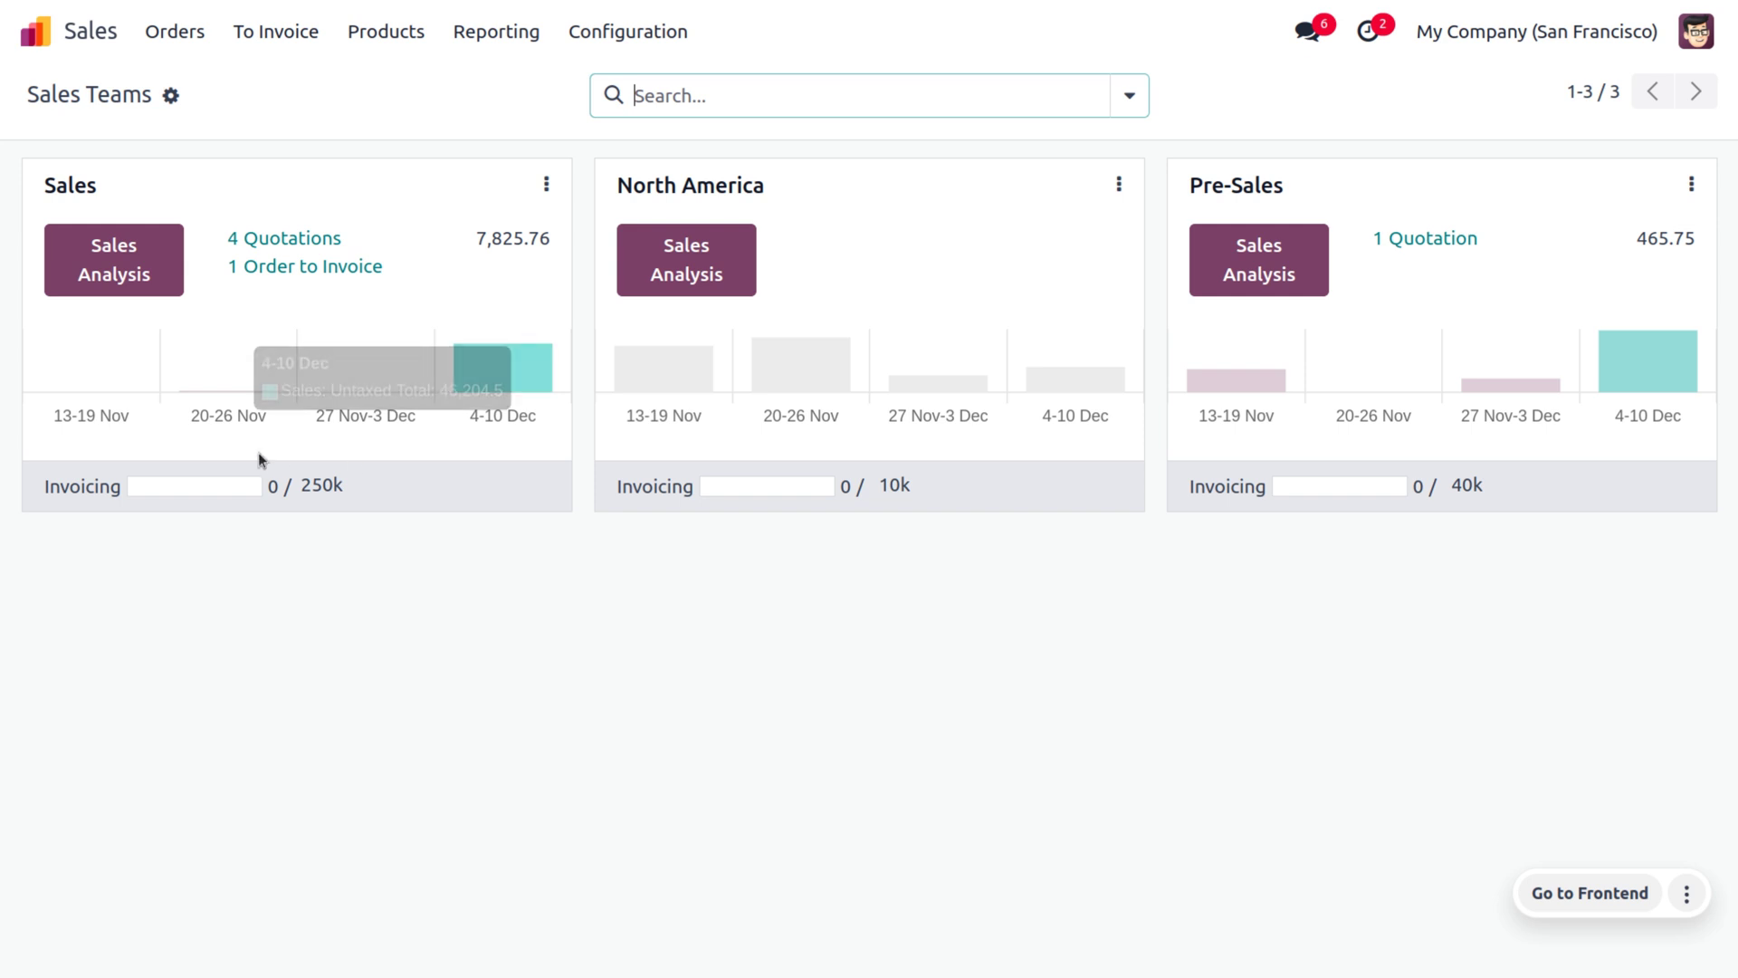
# Open the North America team from the sales teams configuration and review its details and the salespersons available to add as members.
pyautogui.click(647, 34)
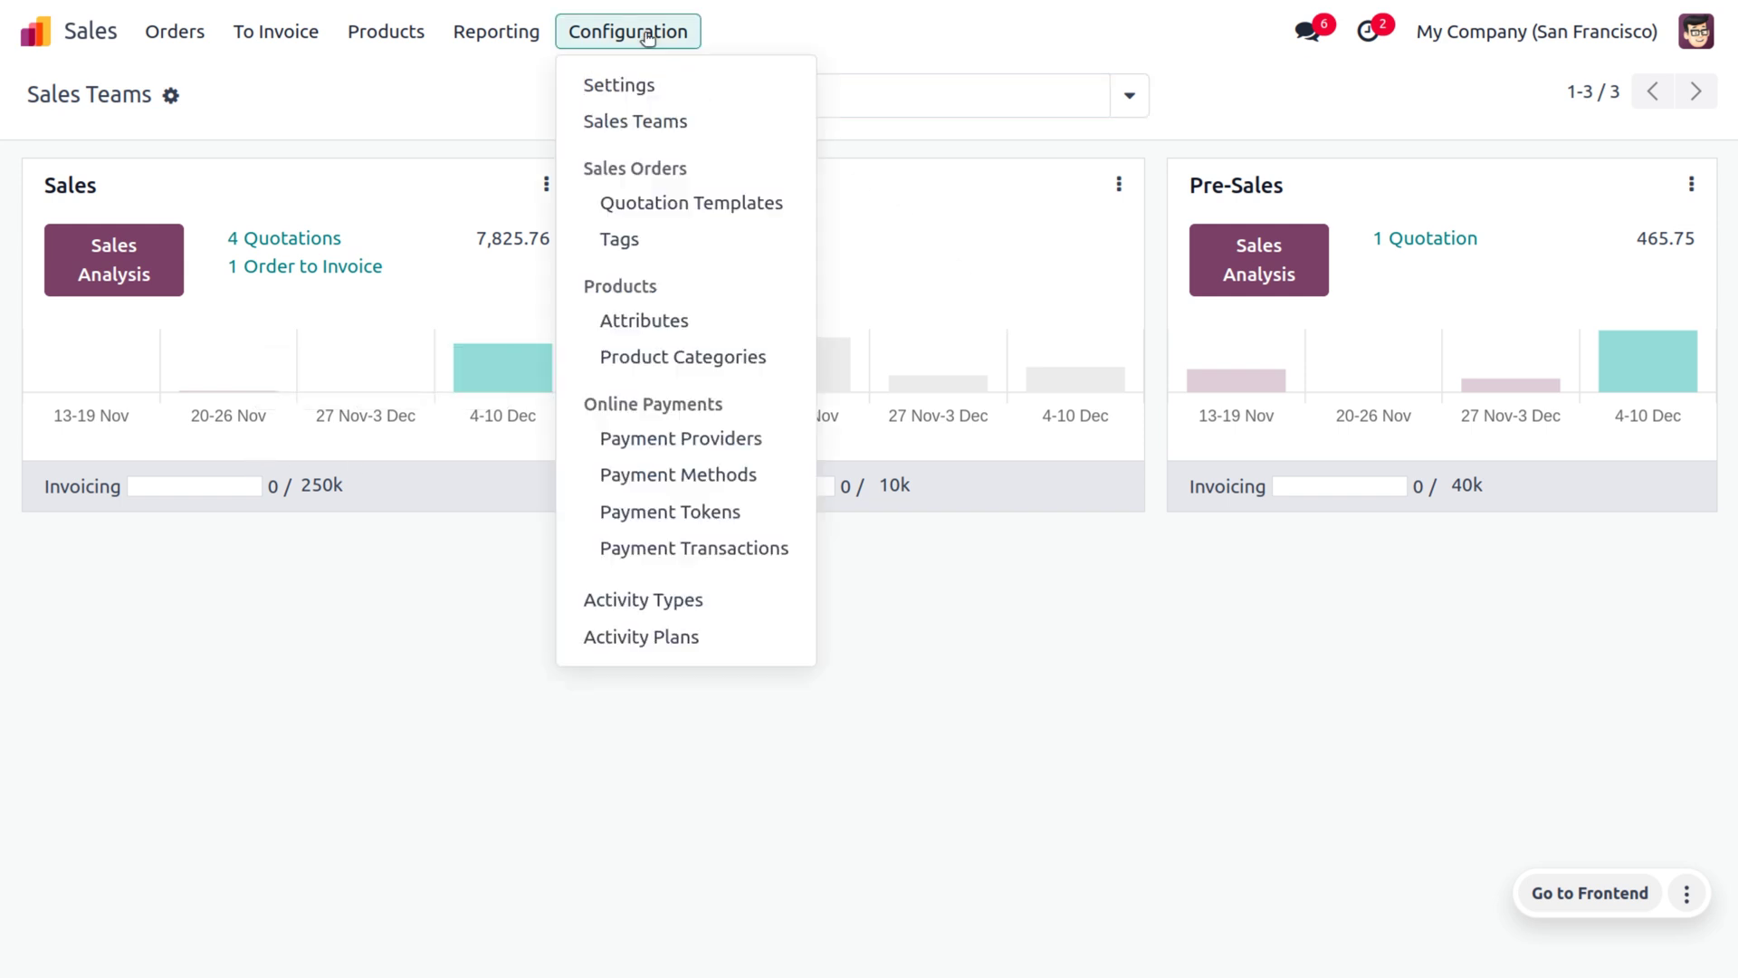
pyautogui.click(670, 123)
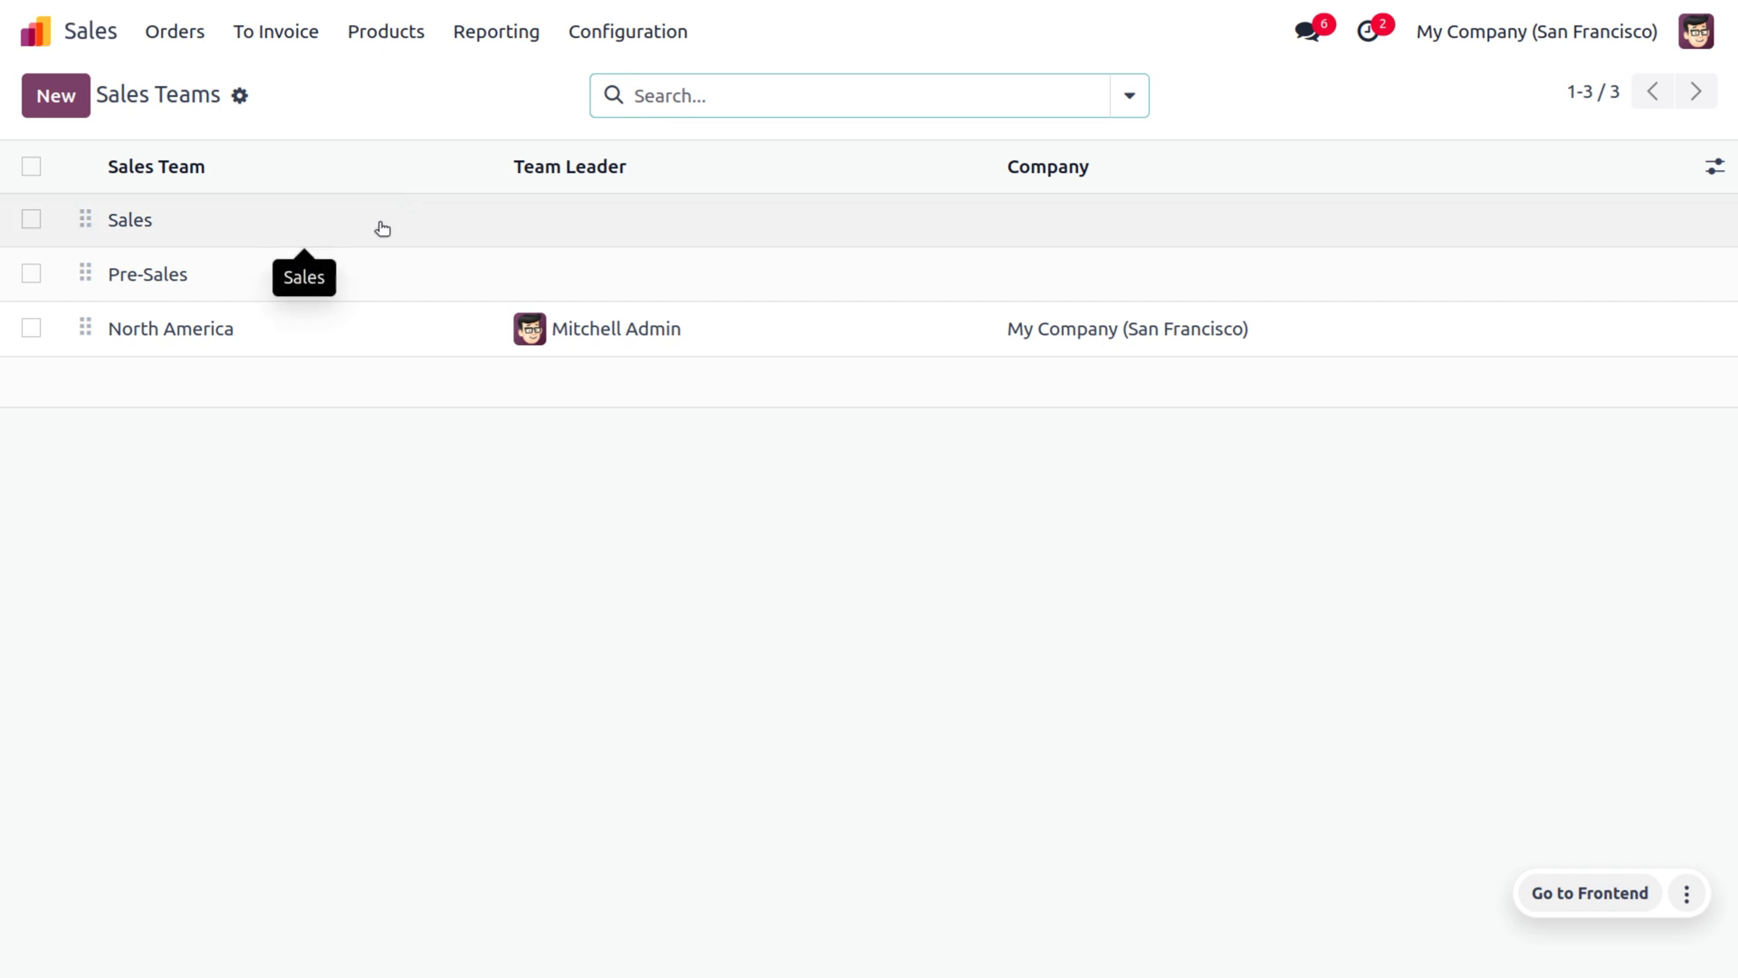
pyautogui.click(415, 323)
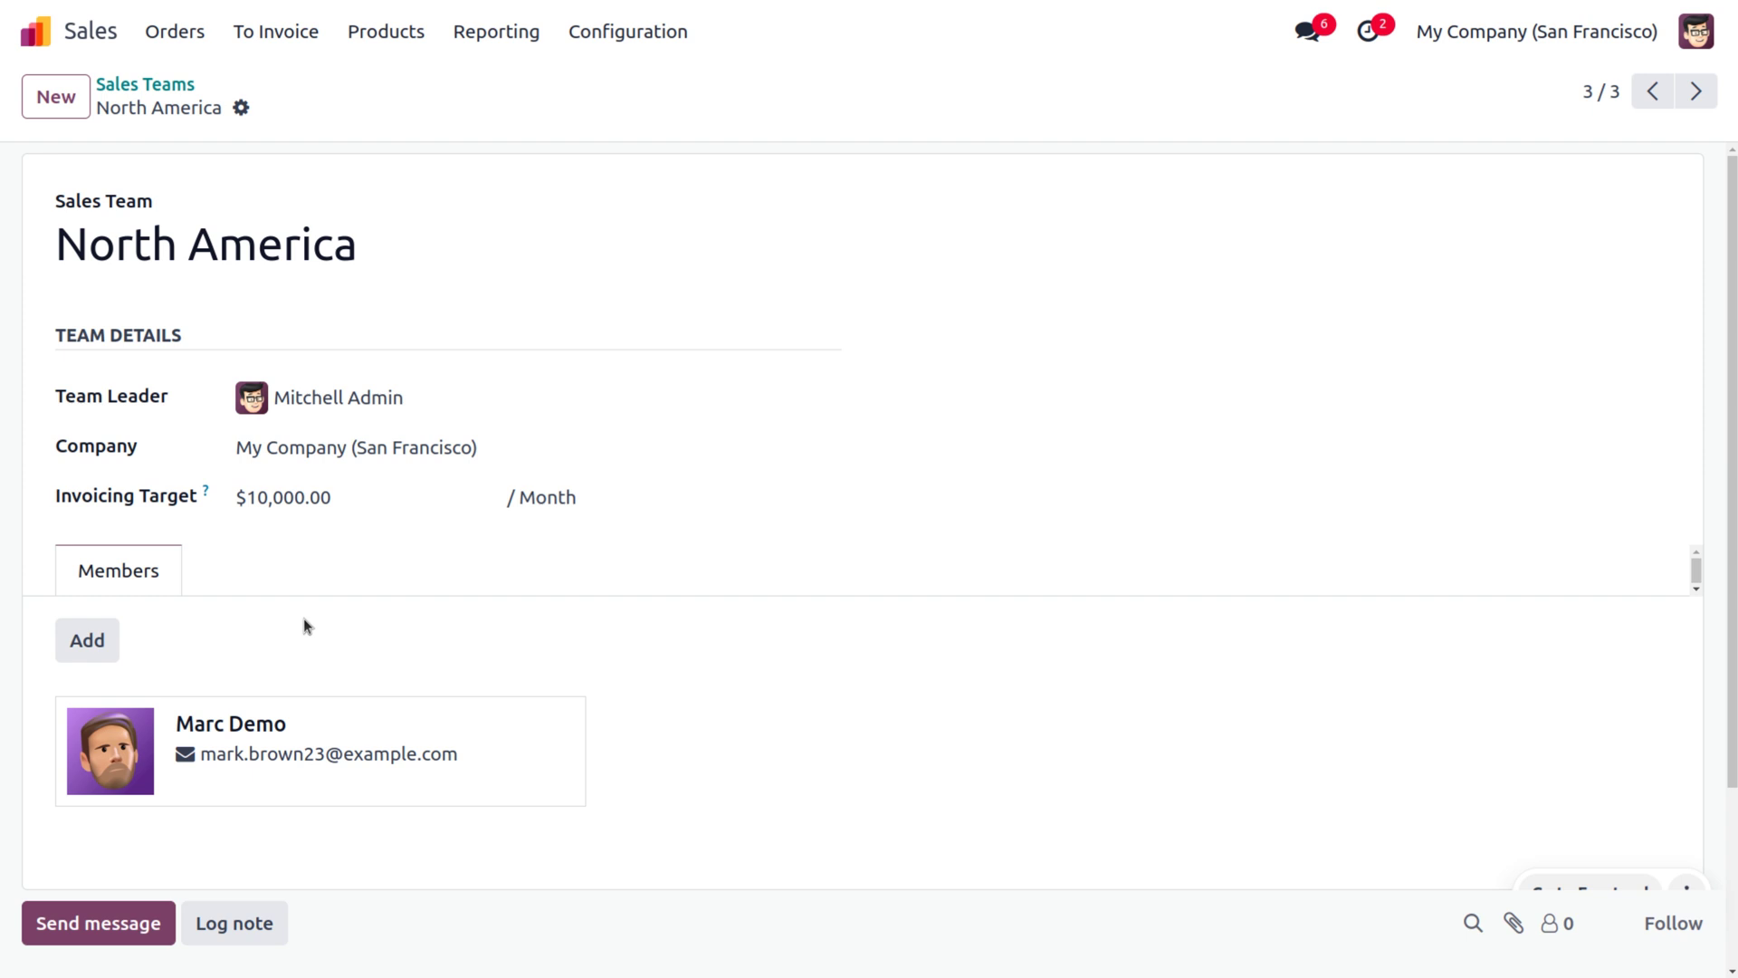
pyautogui.click(101, 640)
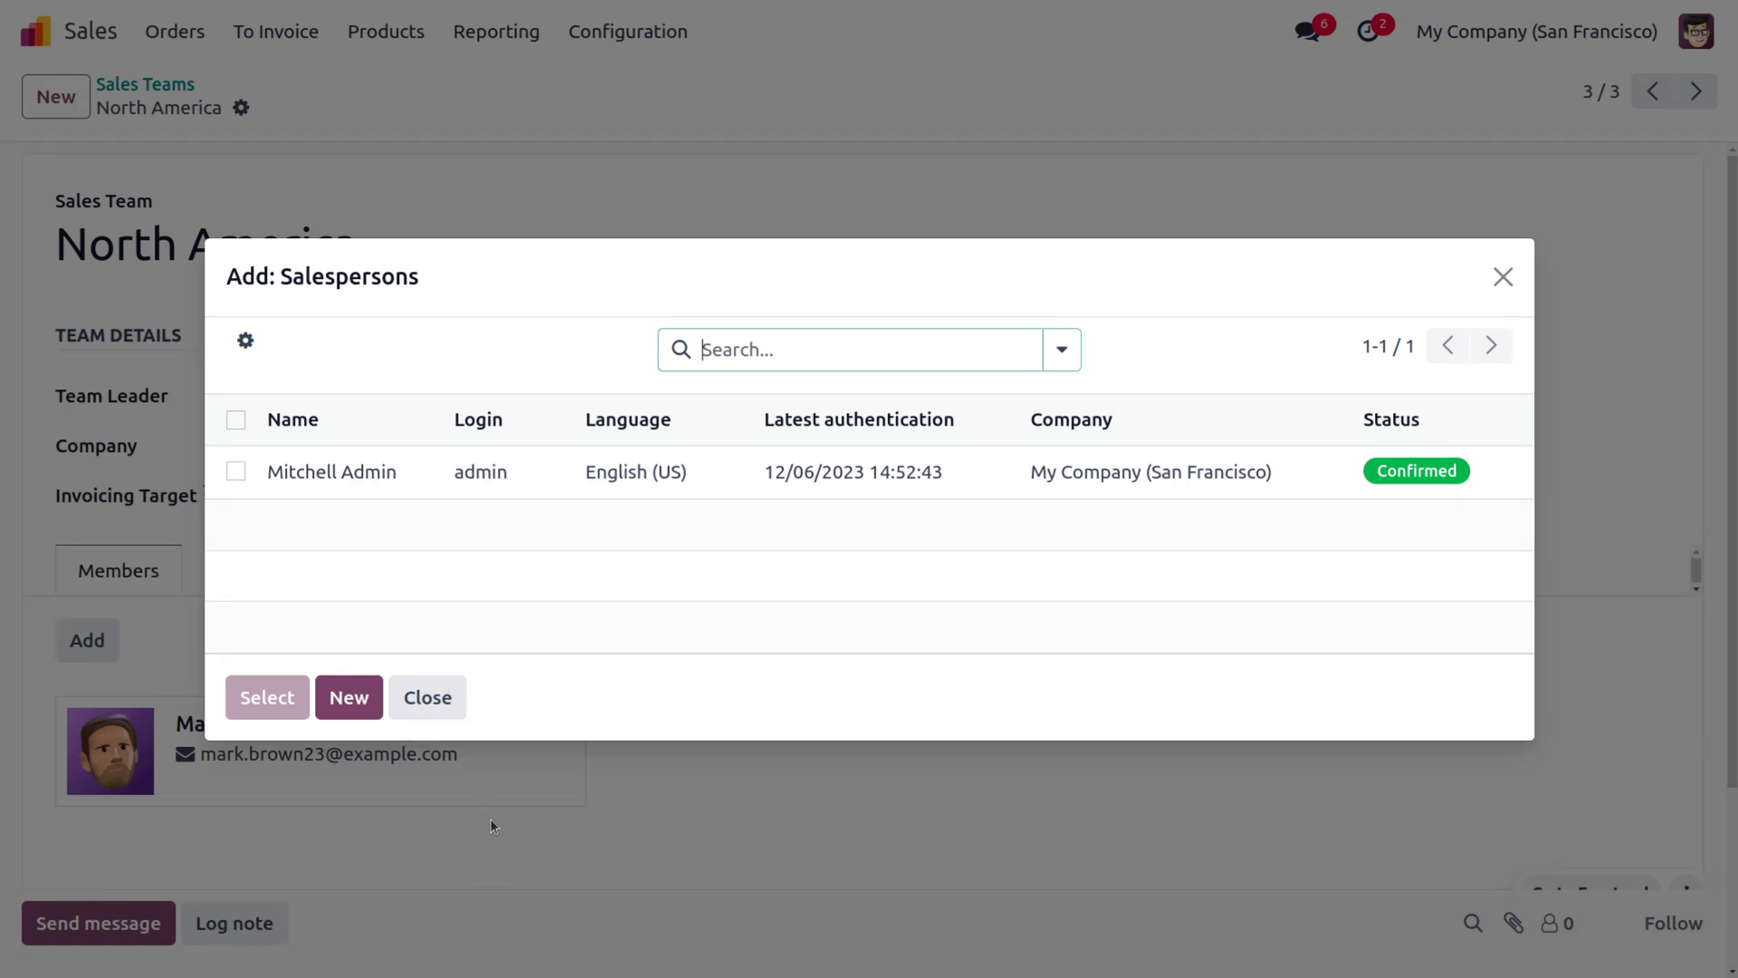
pyautogui.click(434, 704)
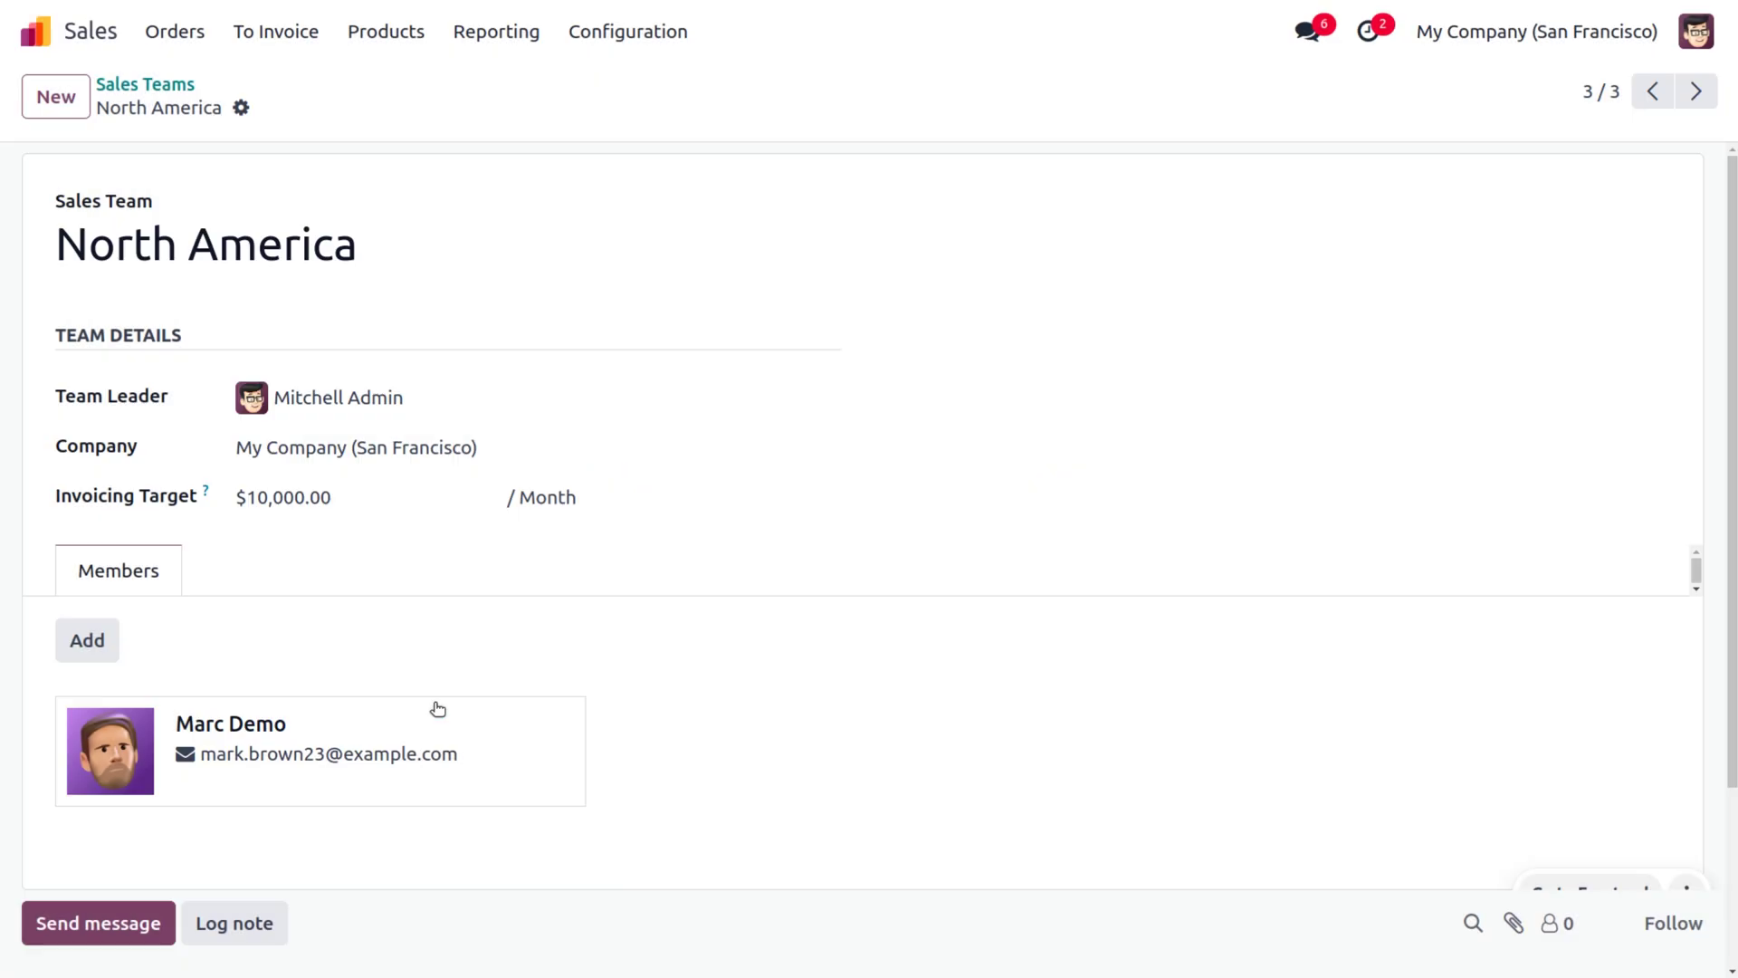
# Create a new quotation for customer Deco Addict with the product [FURN_6666] Acoustic Bloc Screens.
pyautogui.click(188, 43)
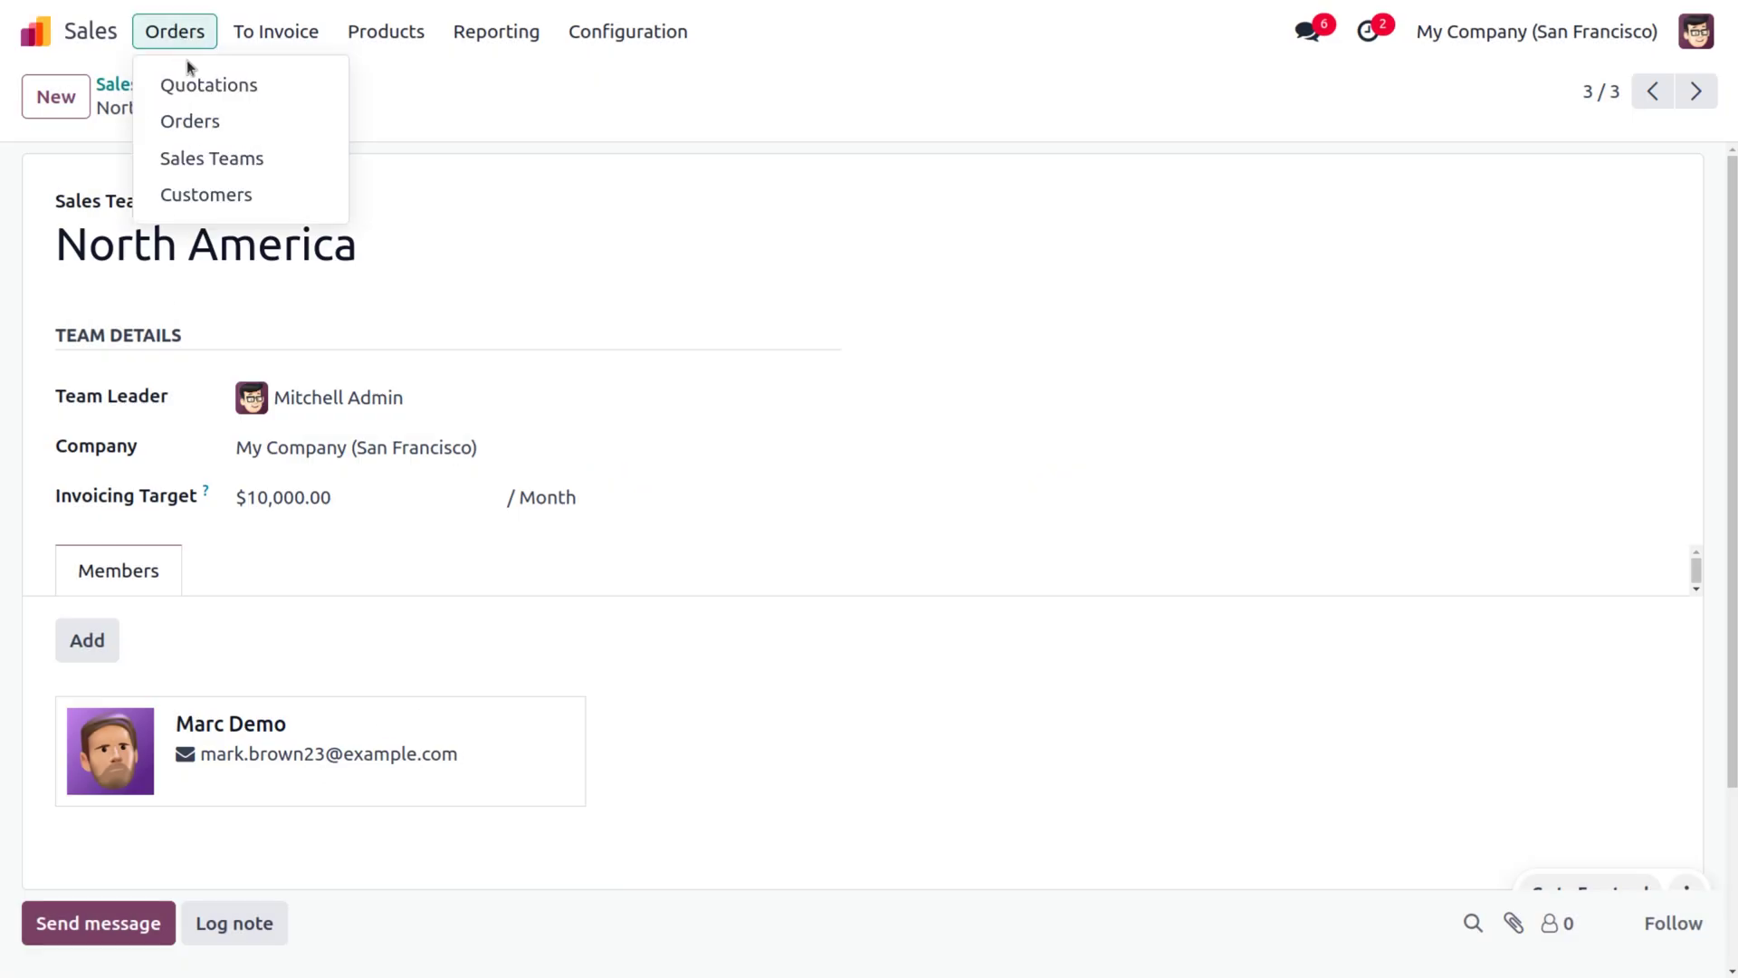
pyautogui.click(208, 85)
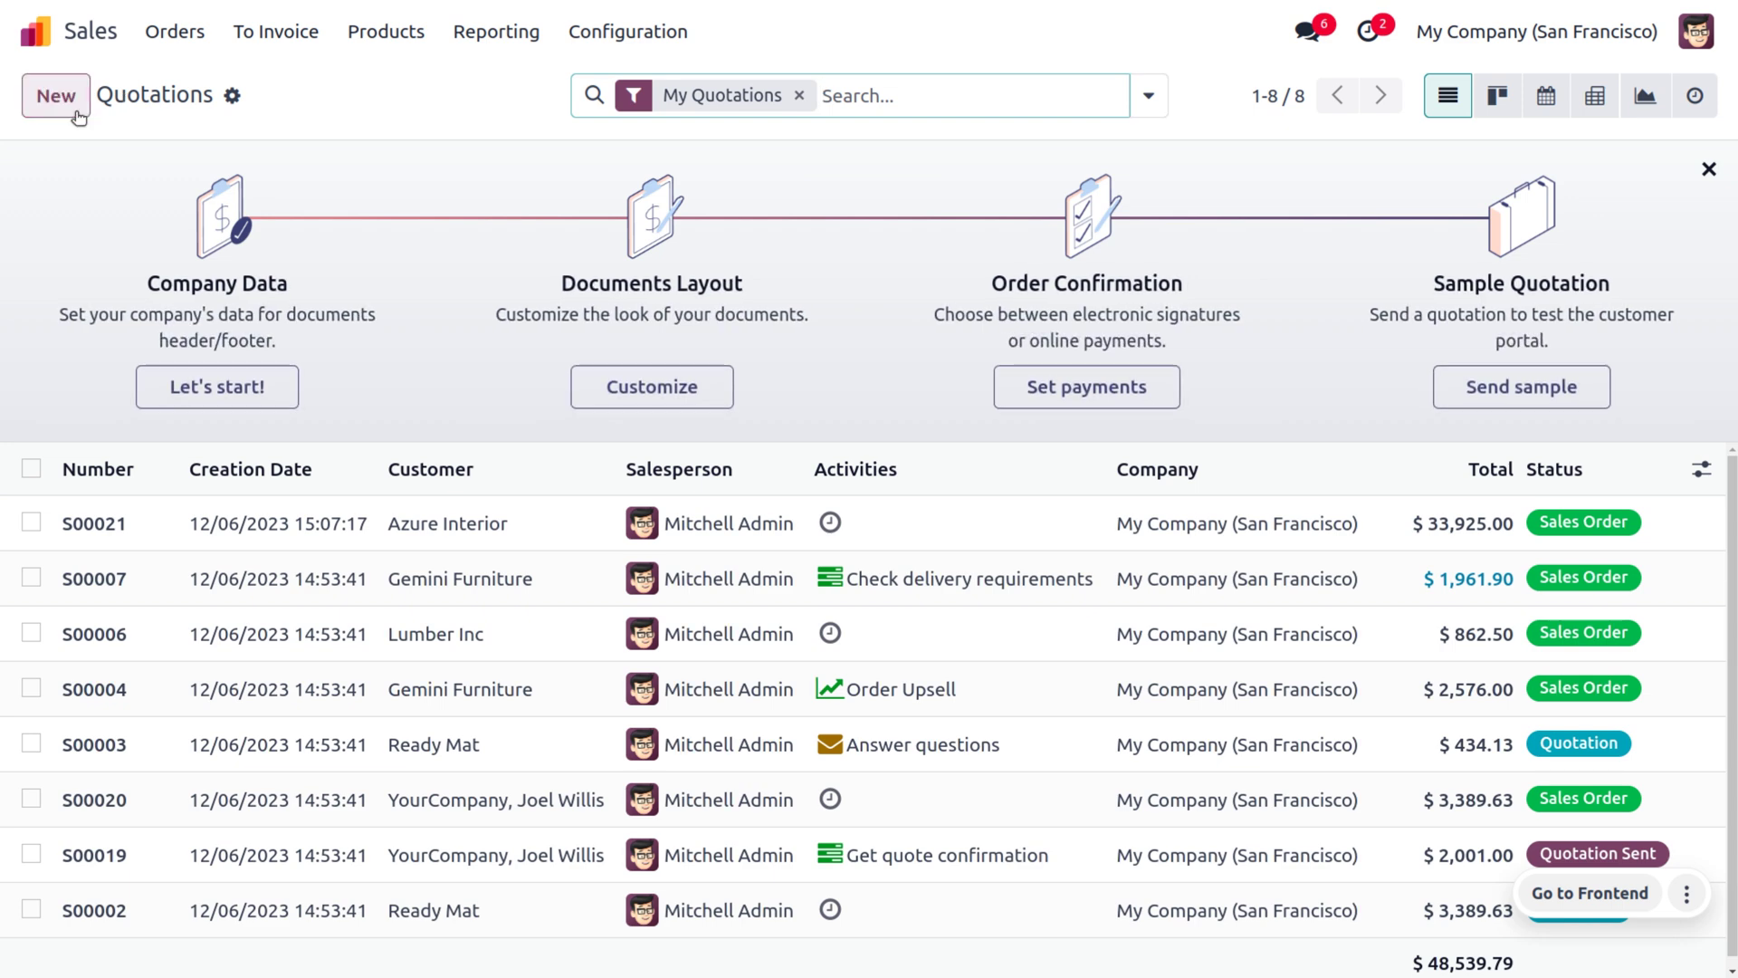
pyautogui.click(56, 96)
pyautogui.click(317, 329)
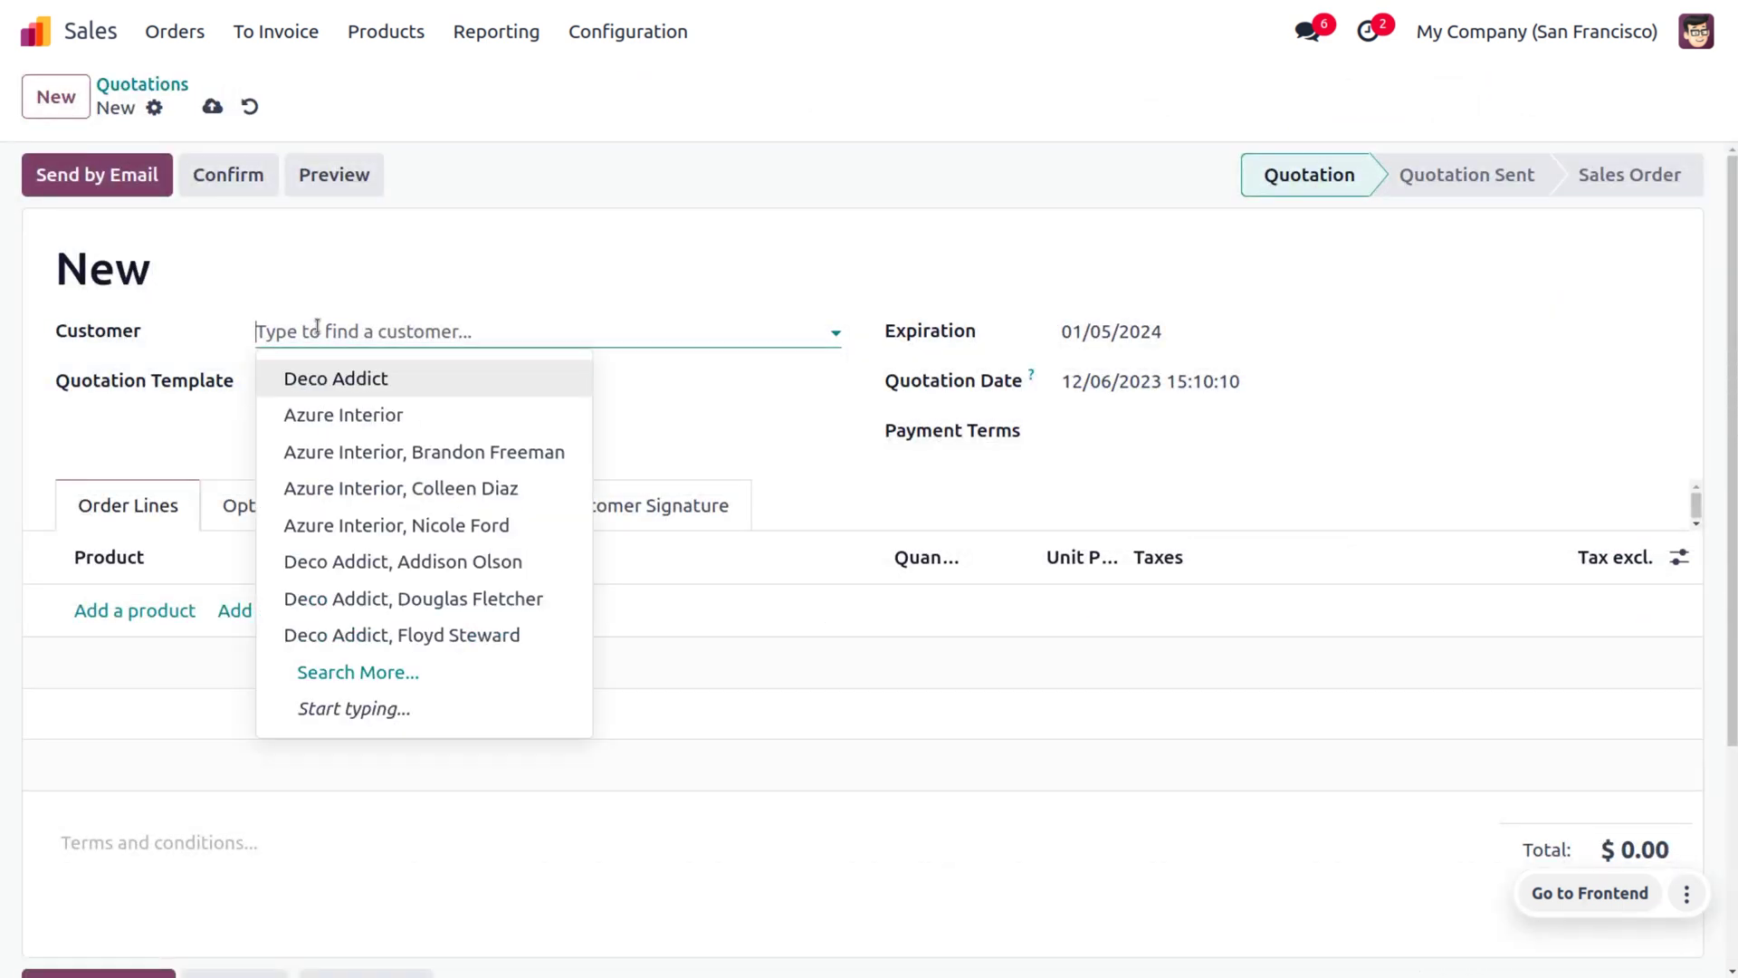
pyautogui.click(369, 378)
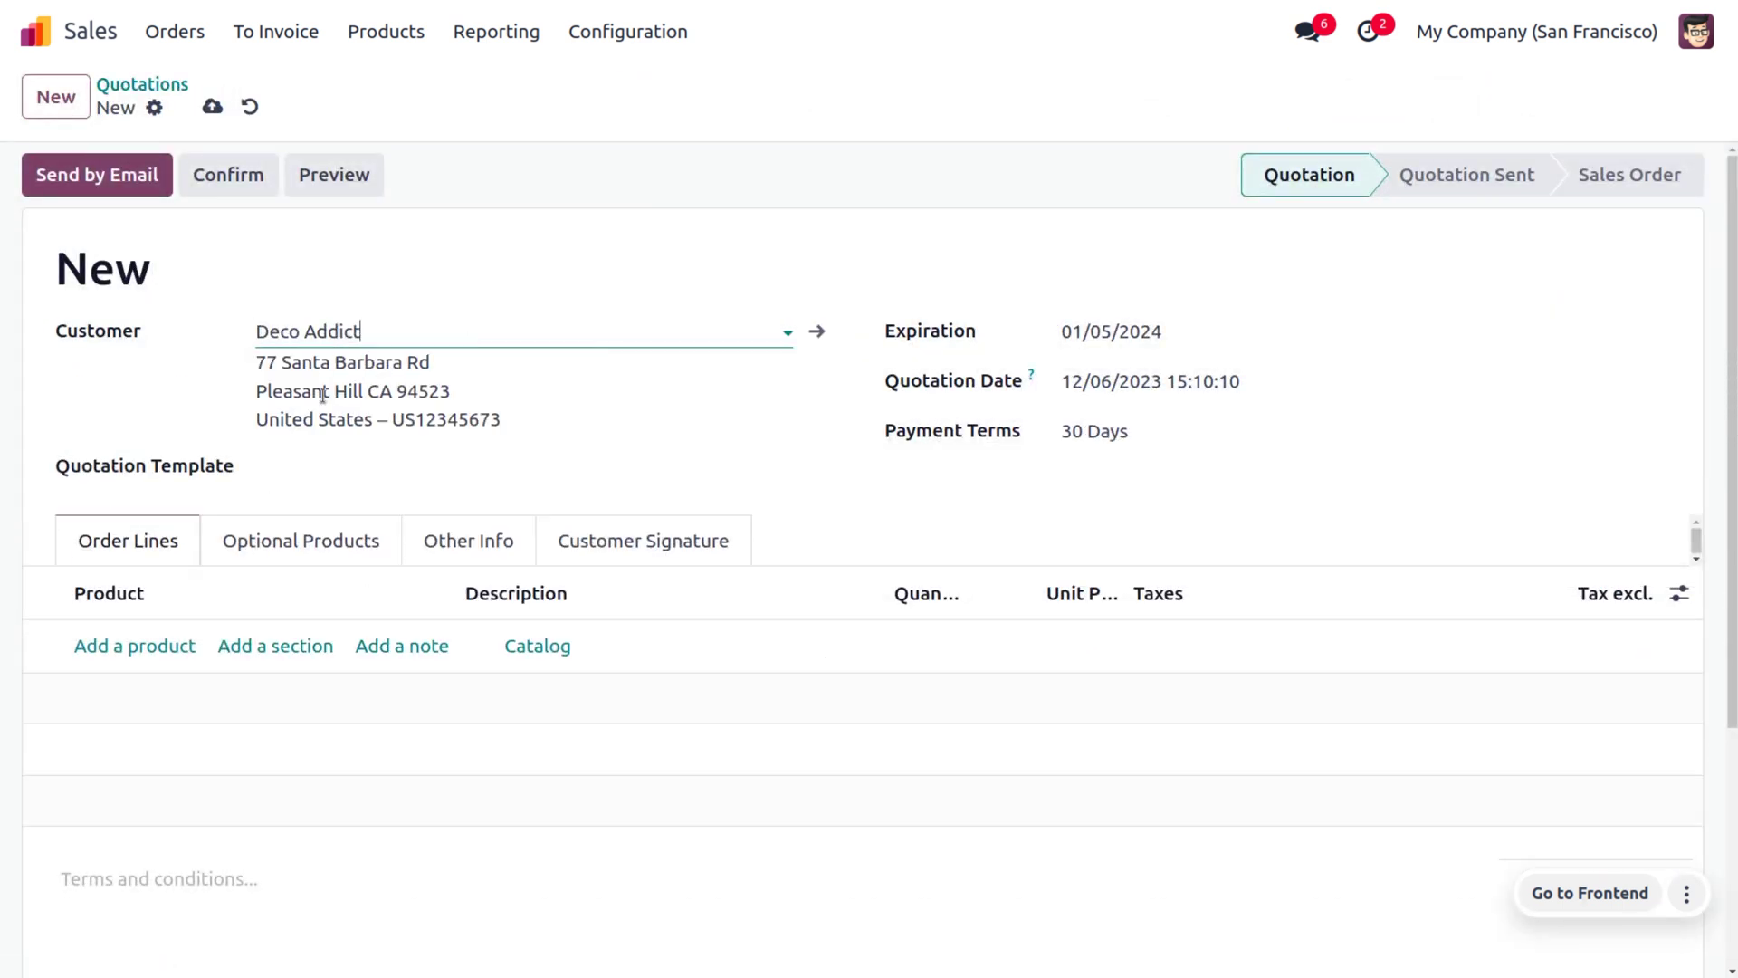
pyautogui.click(143, 647)
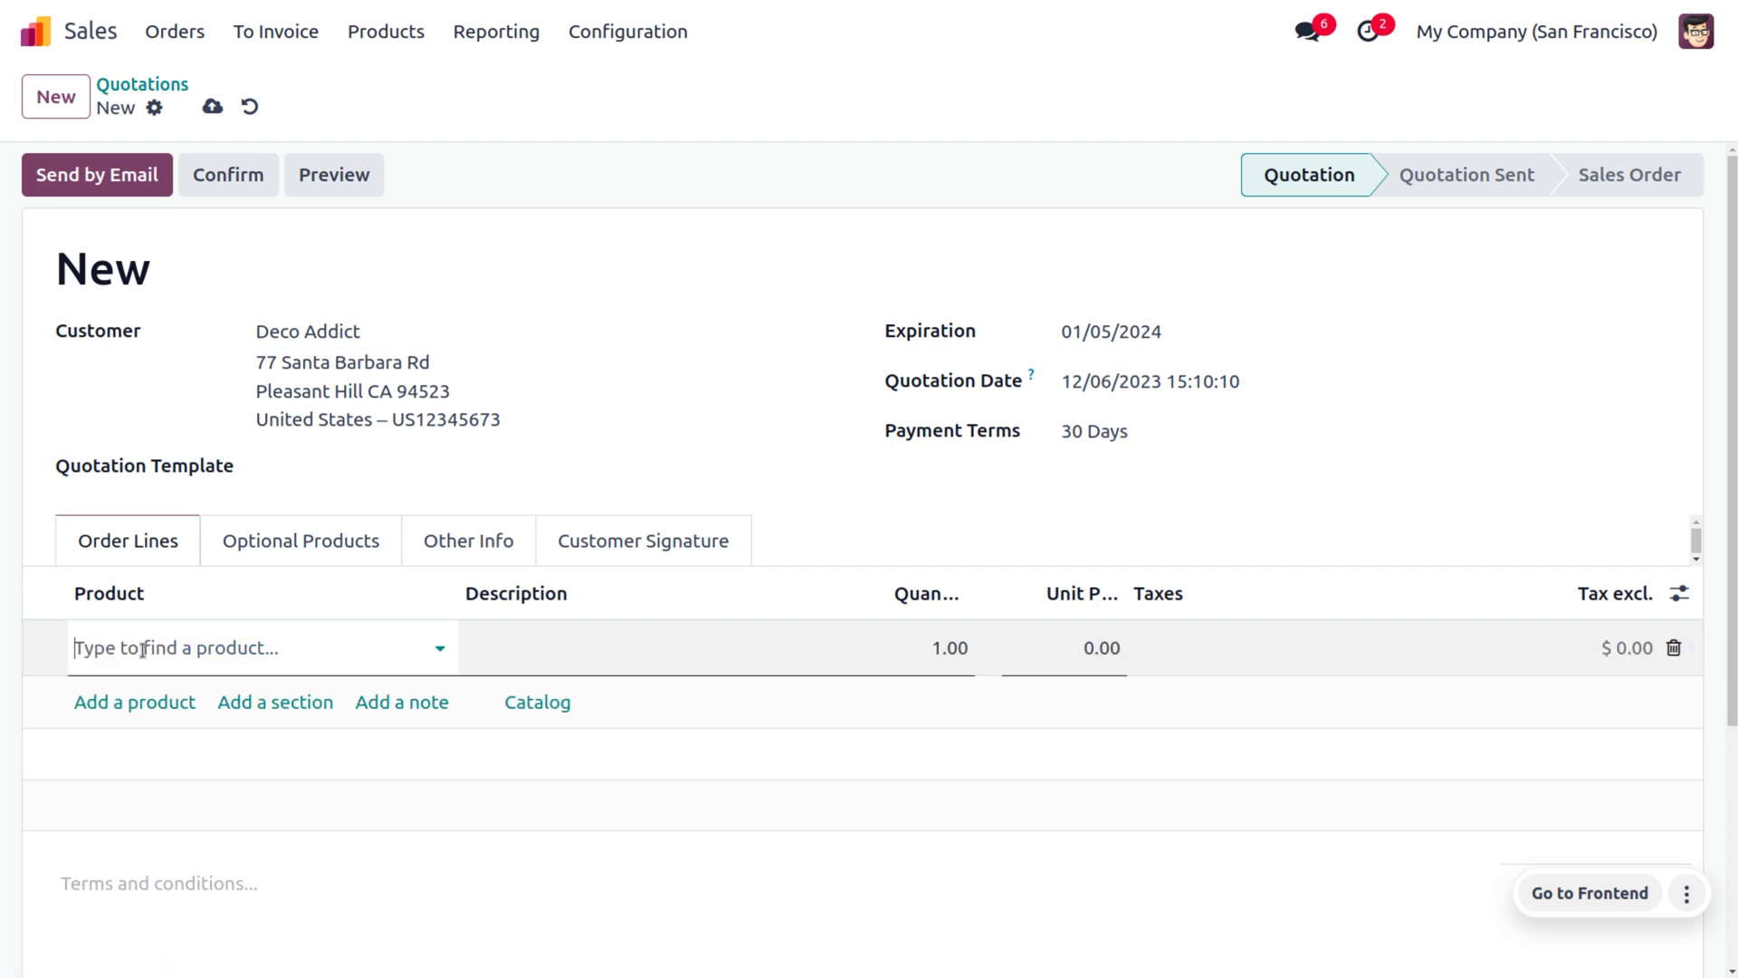
pyautogui.click(297, 284)
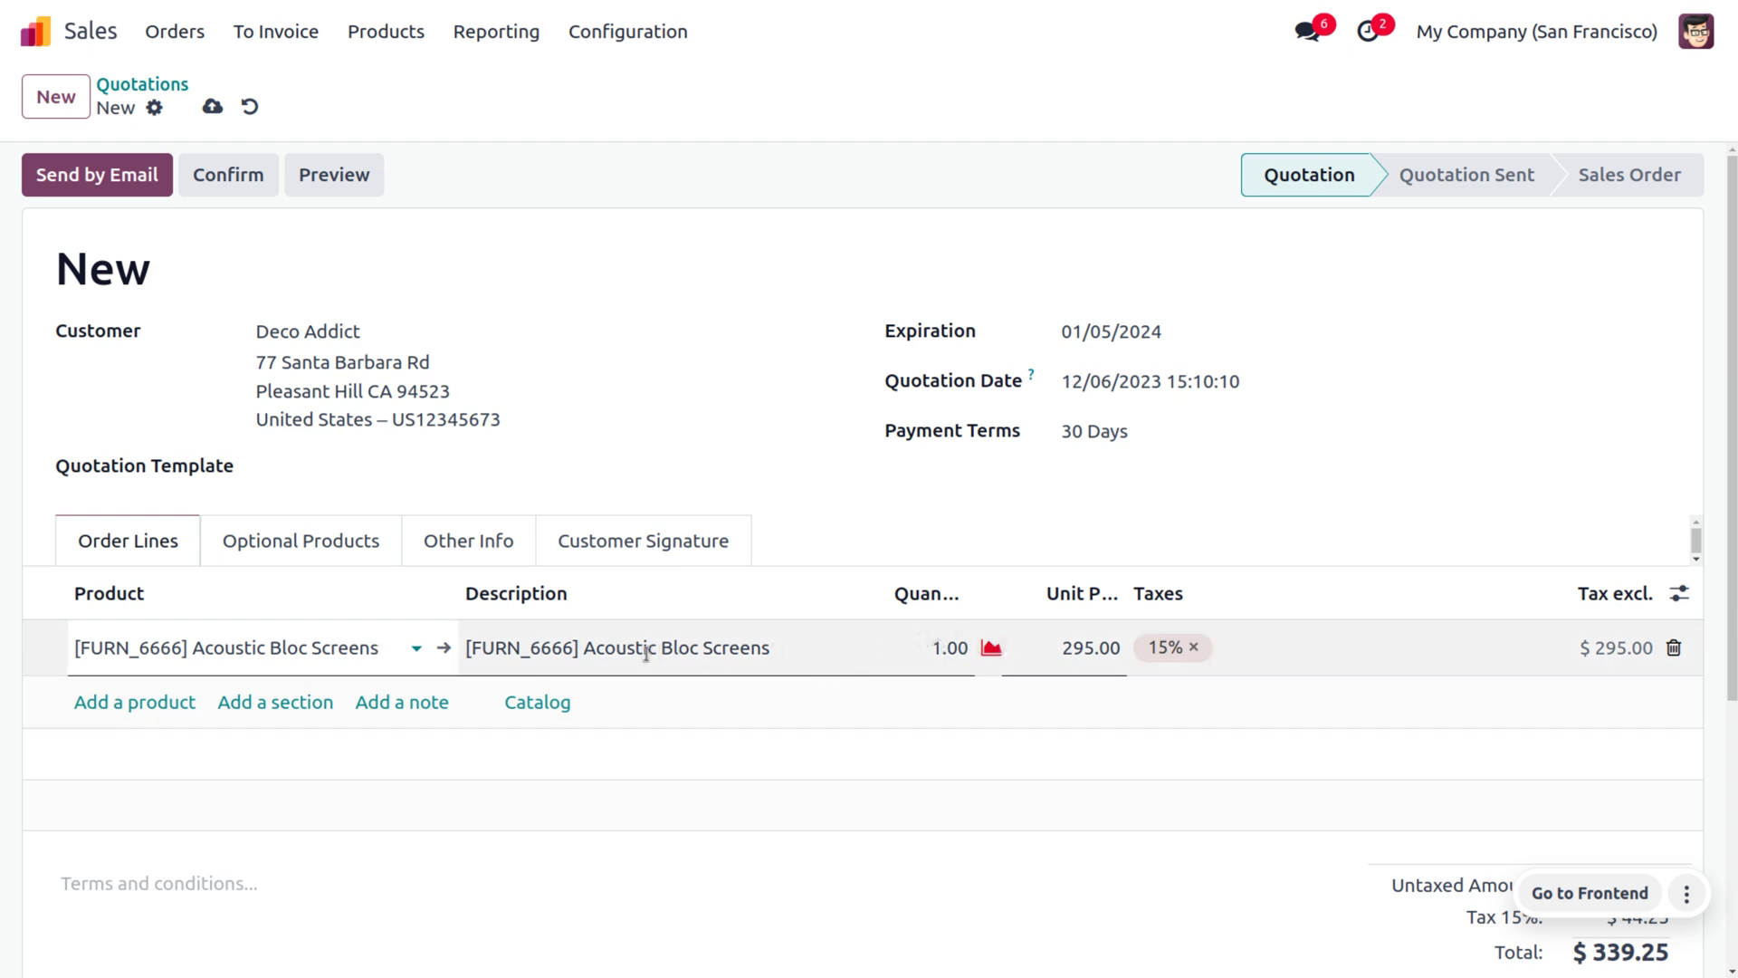
# Update the on-hand quantity of the Acoustic Bloc Screens product to 100 from its product record.
pyautogui.click(443, 648)
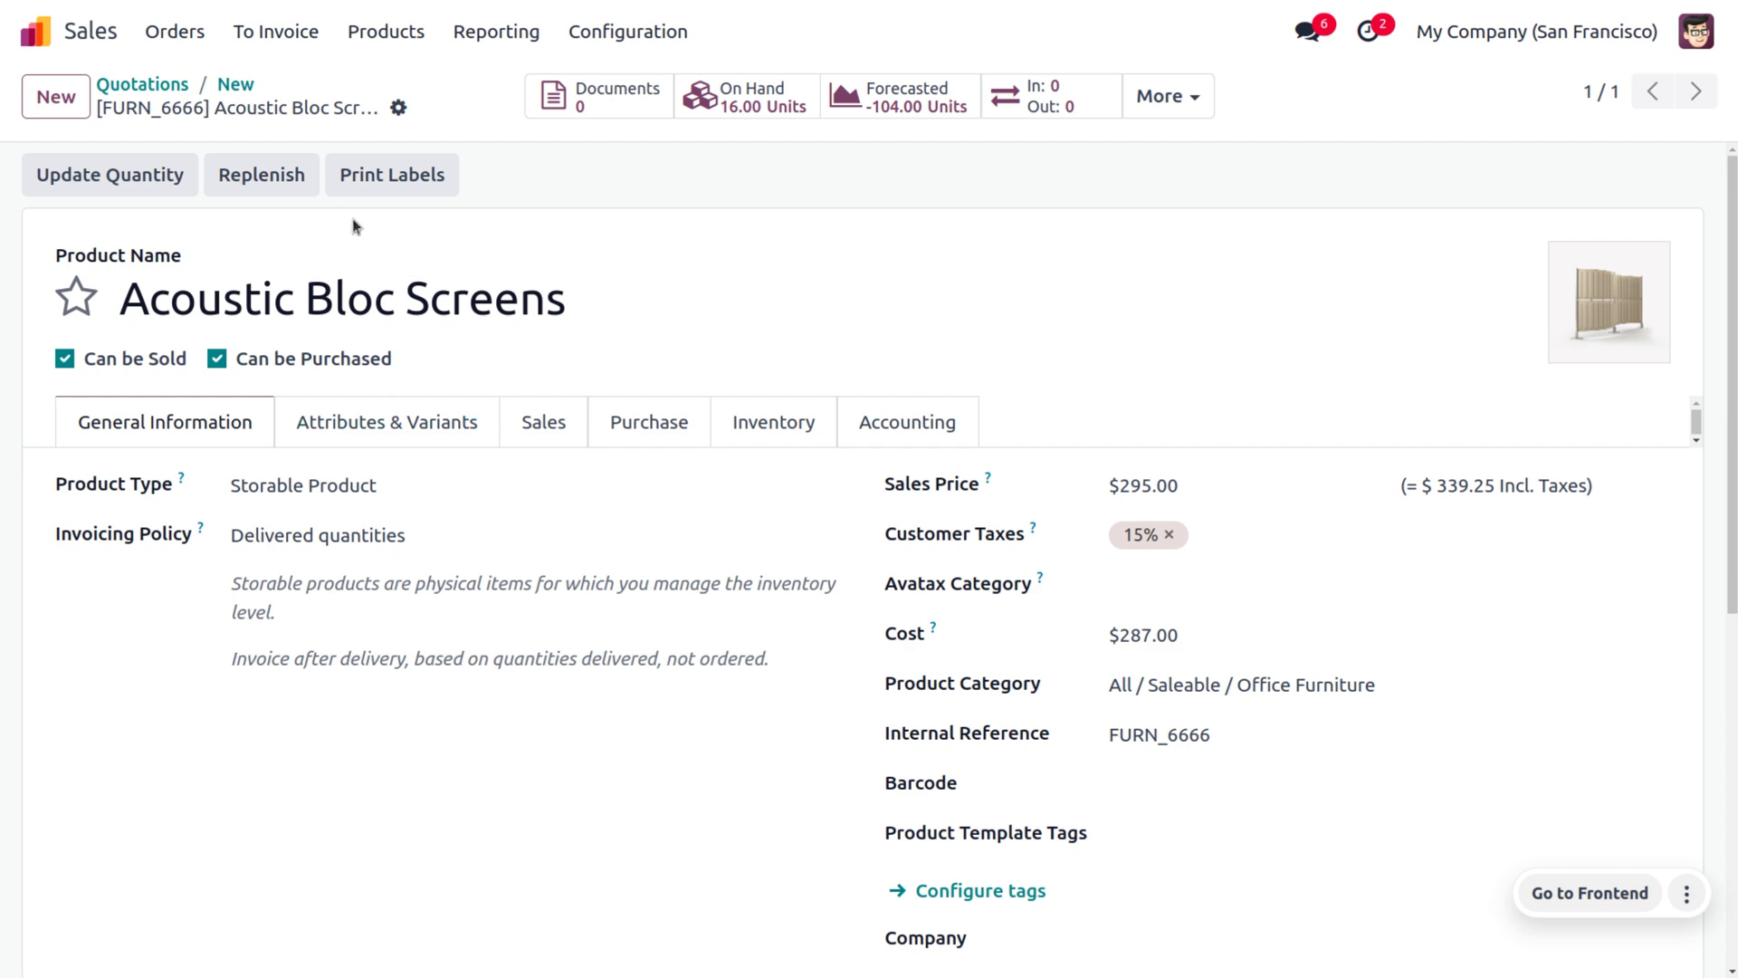
pyautogui.click(160, 182)
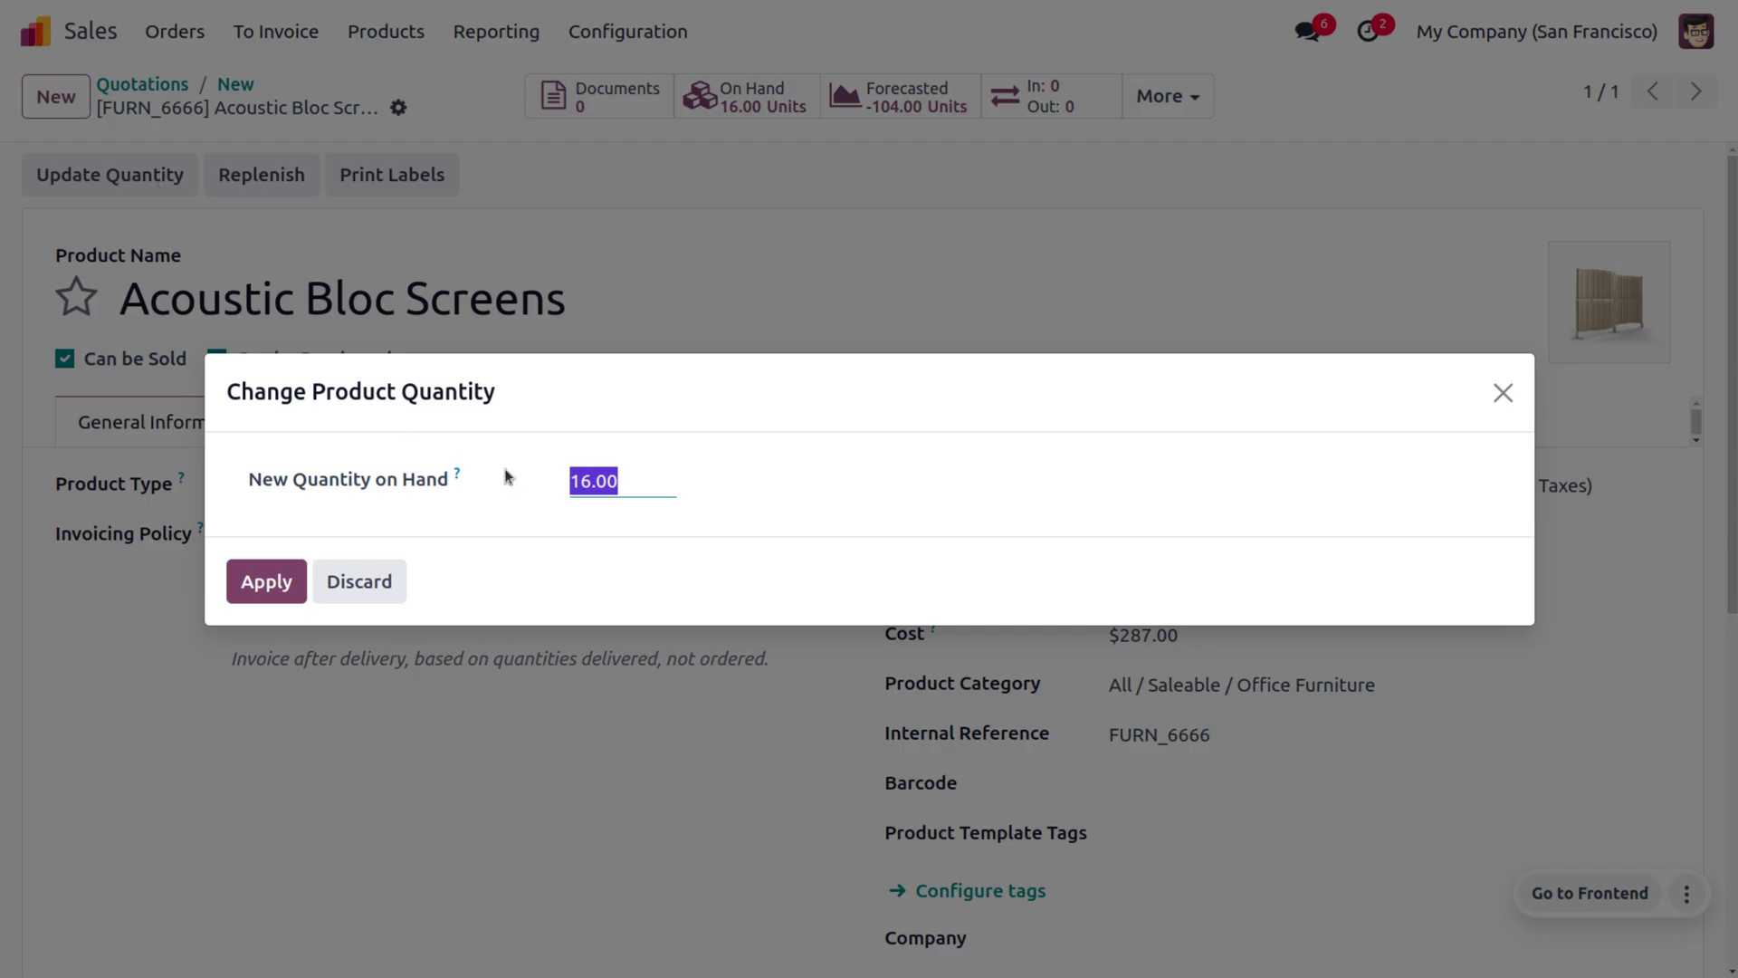
pyautogui.write('100')
pyautogui.click(258, 598)
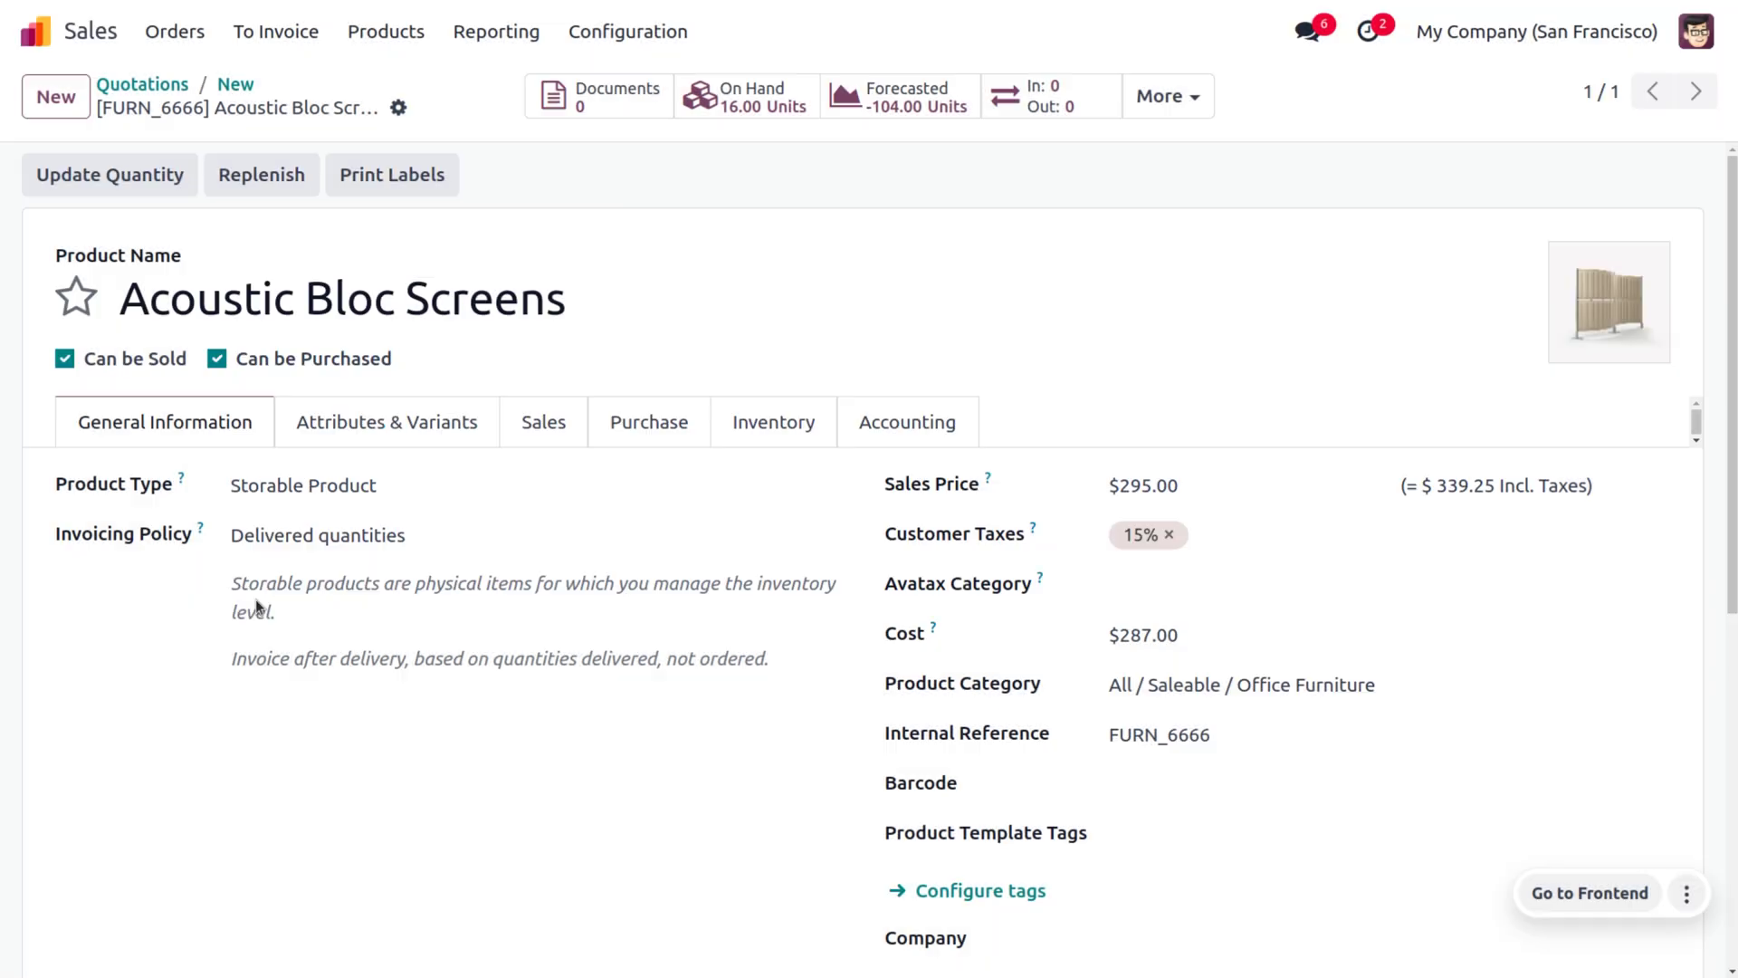
# Return to the quotation and set the Acoustic Bloc Screens line's quantity to 5.
pyautogui.click(224, 88)
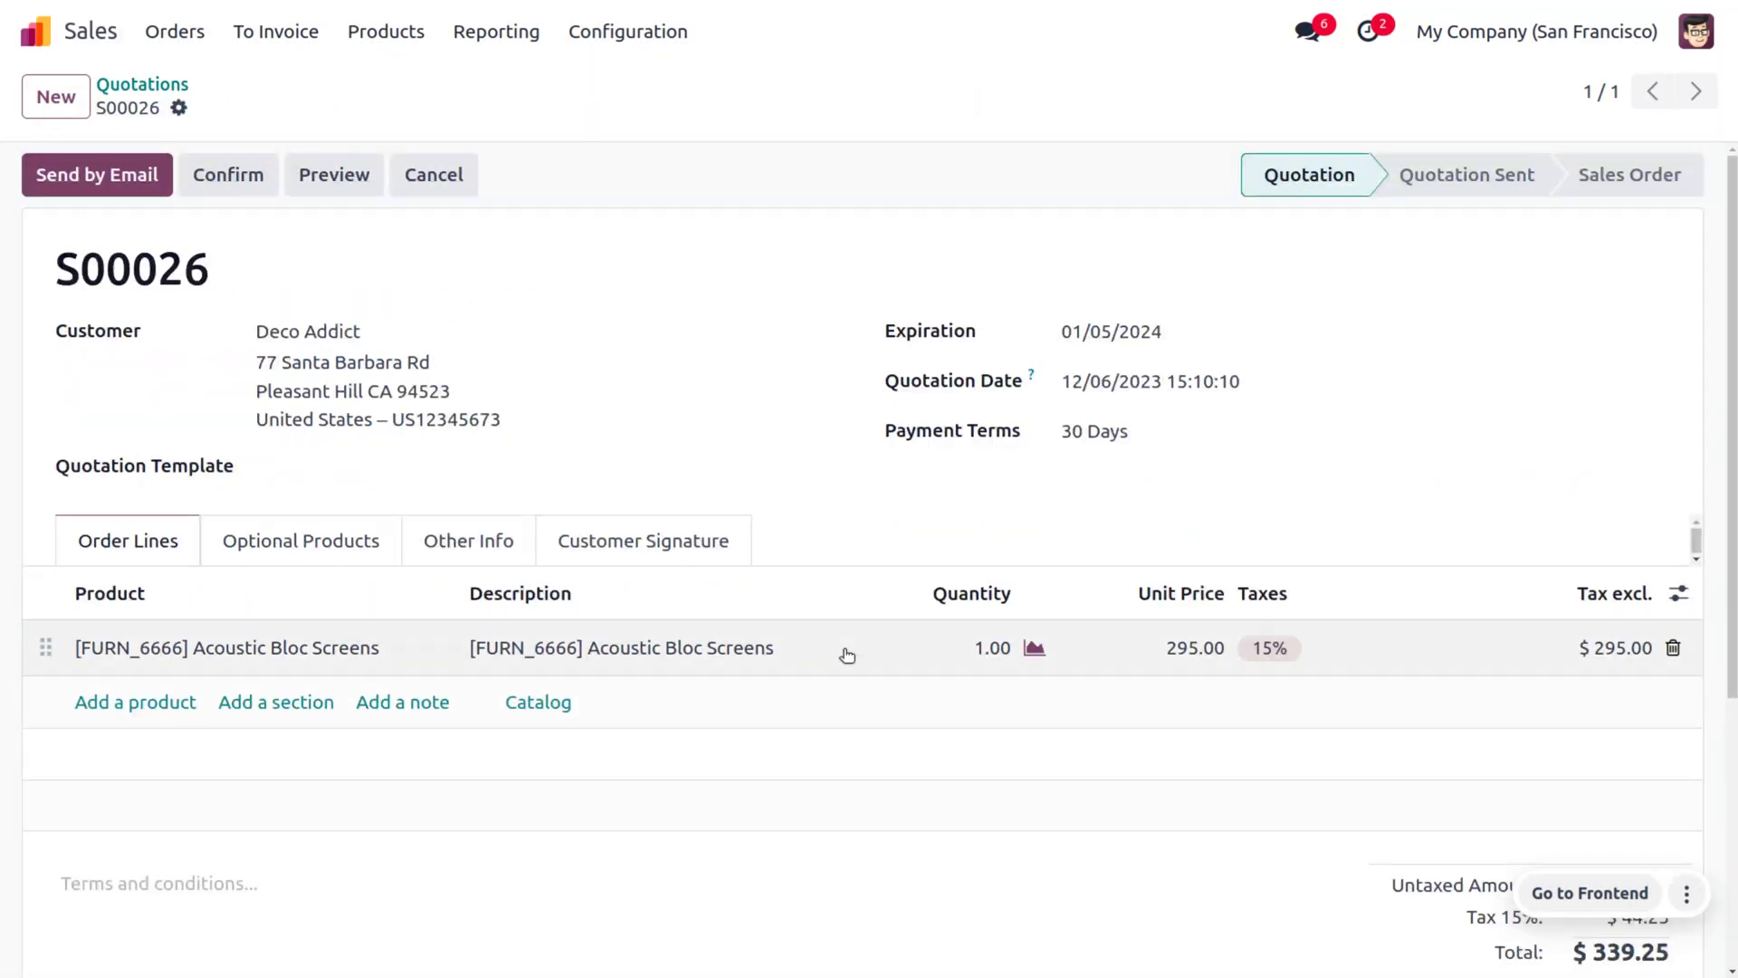
pyautogui.click(981, 643)
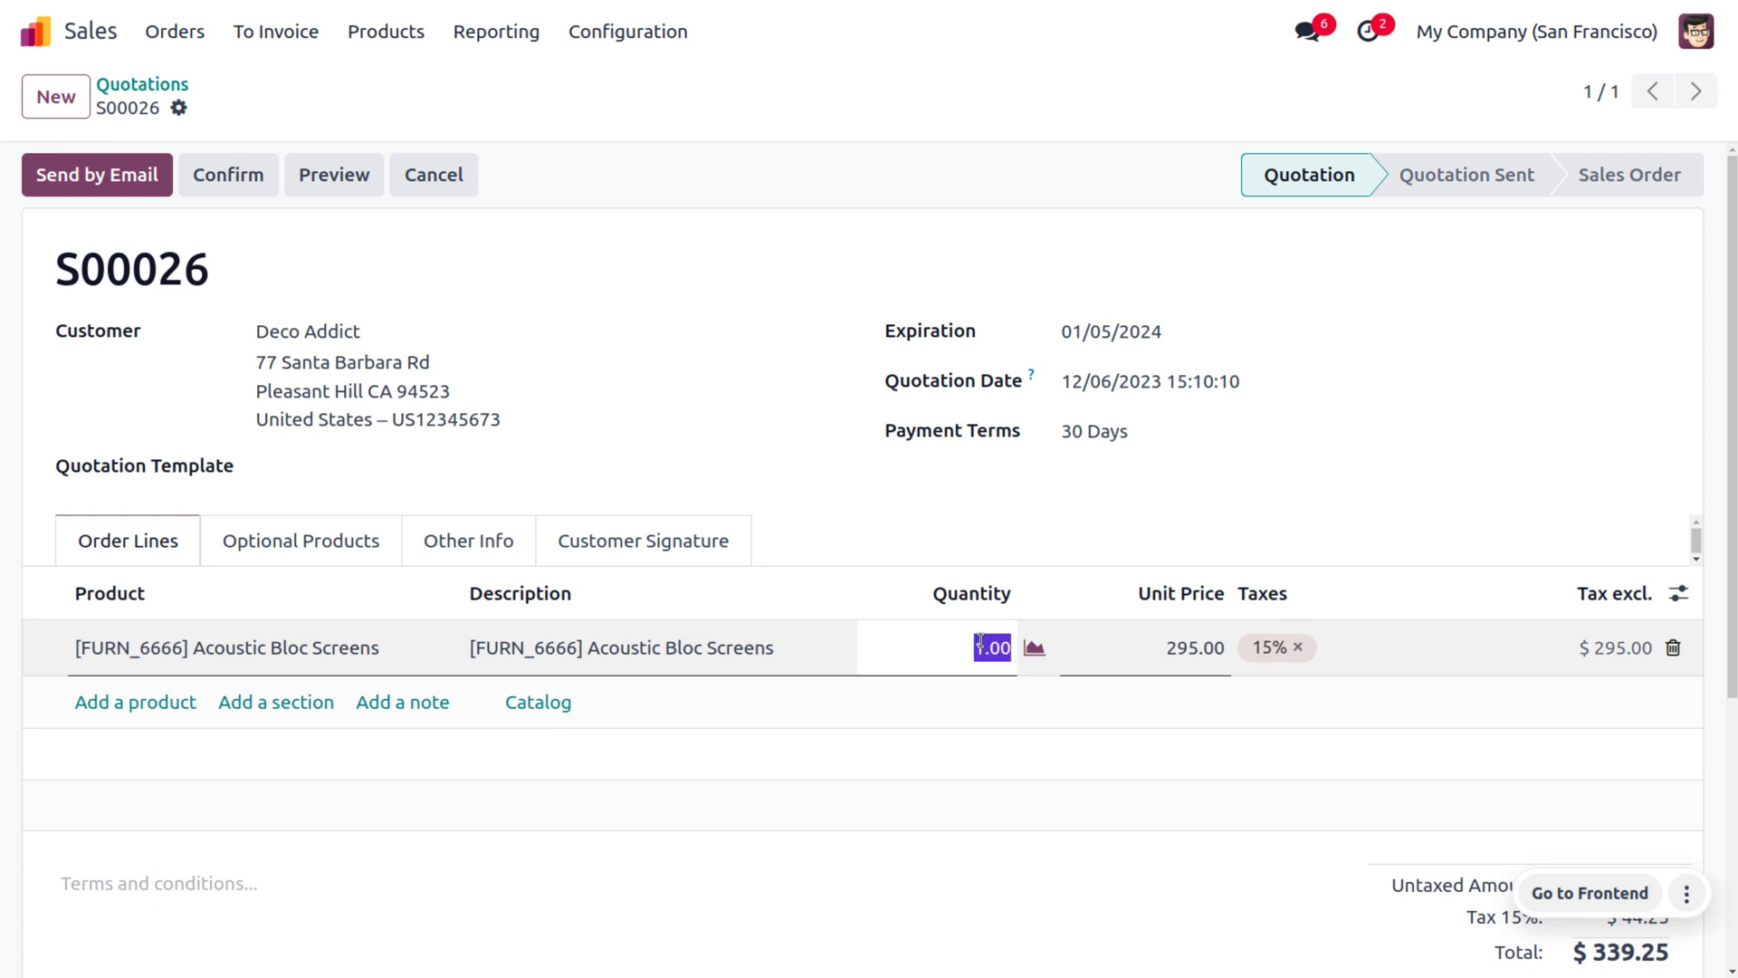
pyautogui.write('5')
pyautogui.click(1015, 89)
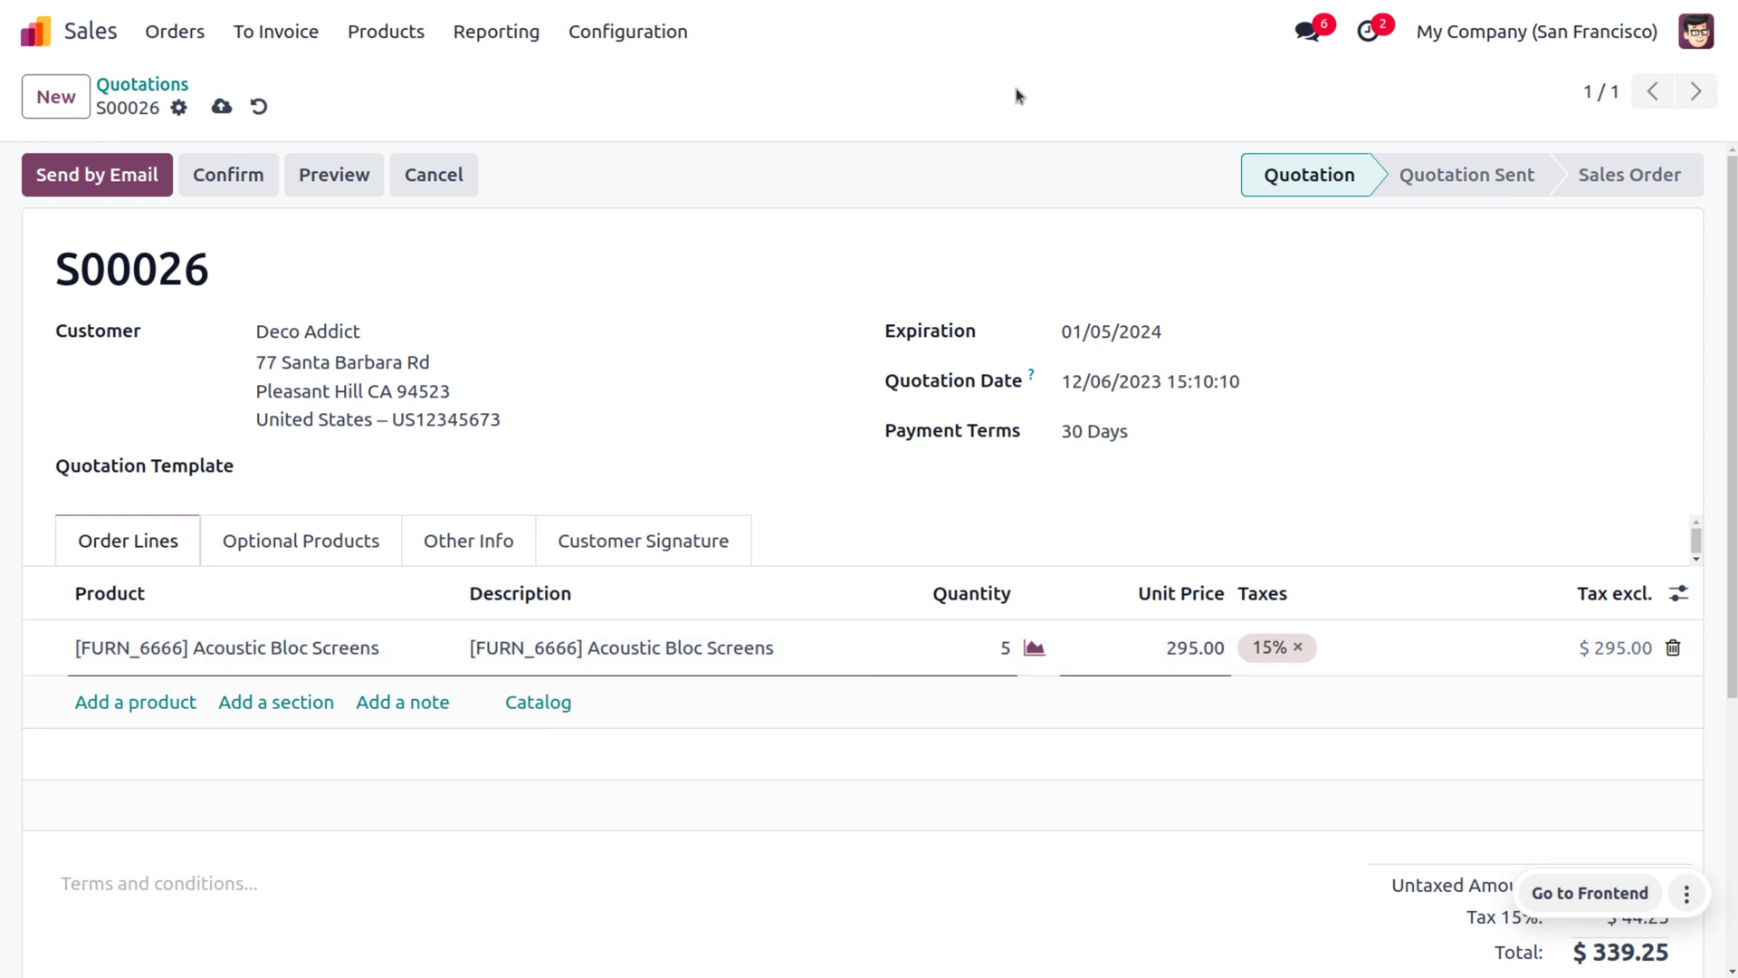
# Assign the quotation to the North America sales team in its other information and save it.
pyautogui.click(708, 326)
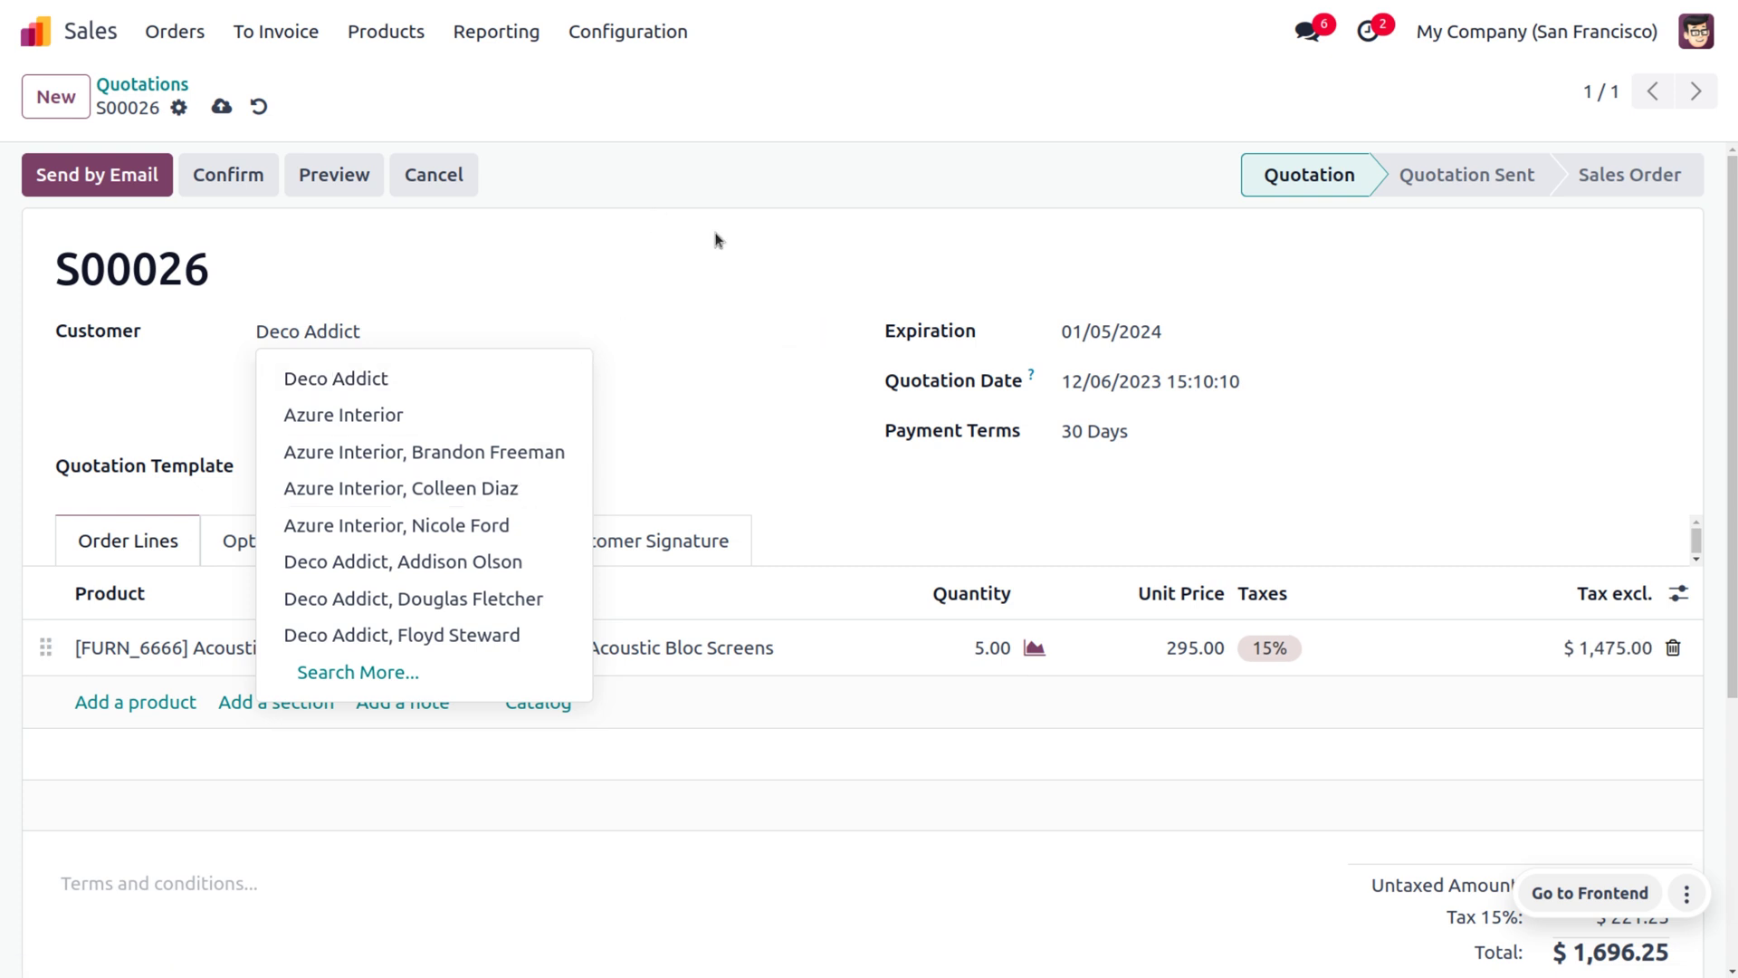
pyautogui.click(702, 532)
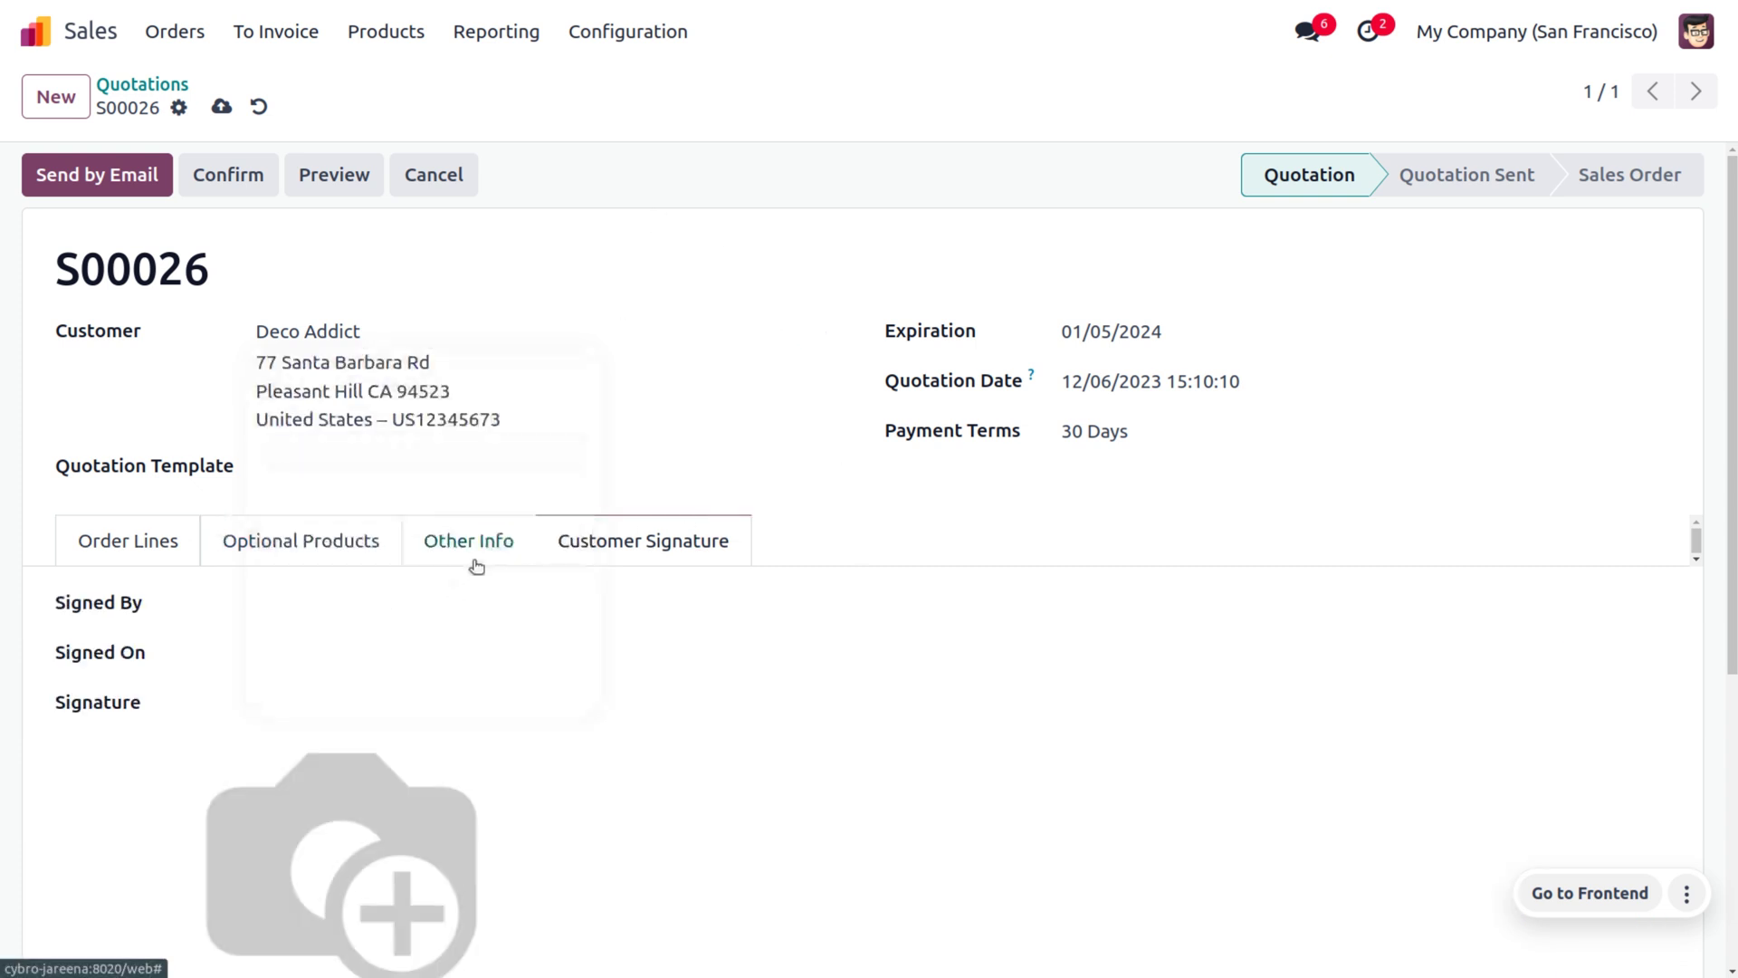
pyautogui.click(477, 567)
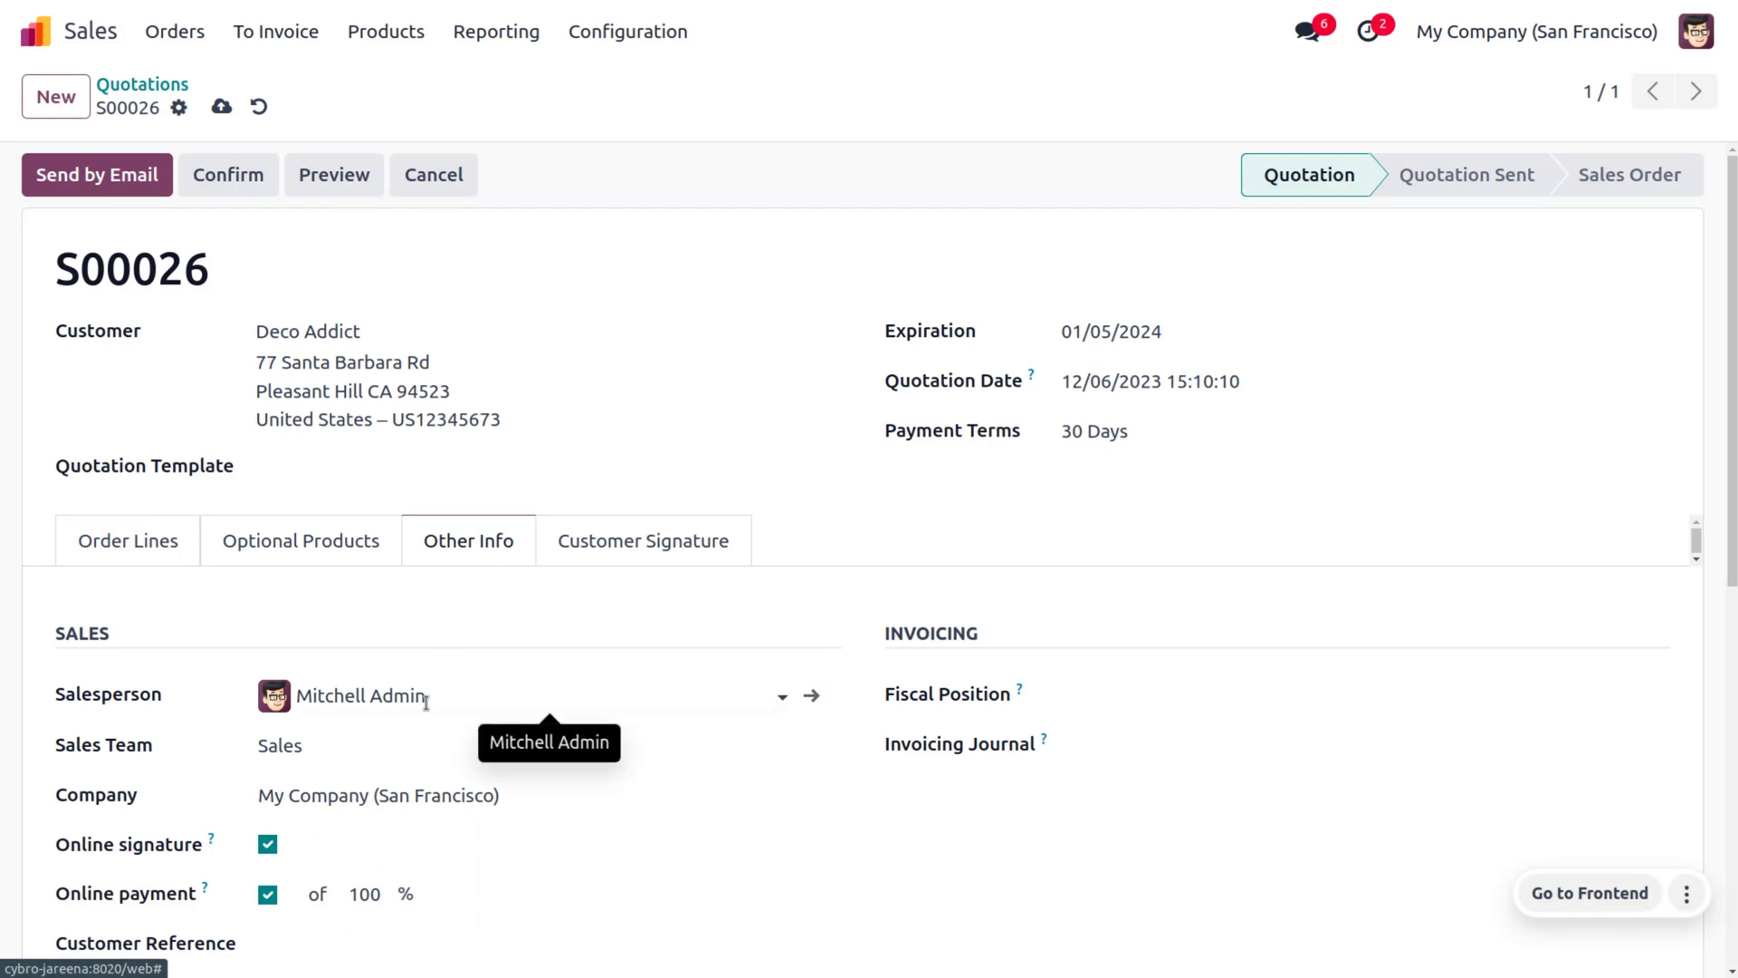
pyautogui.scroll(-2, 425, 701)
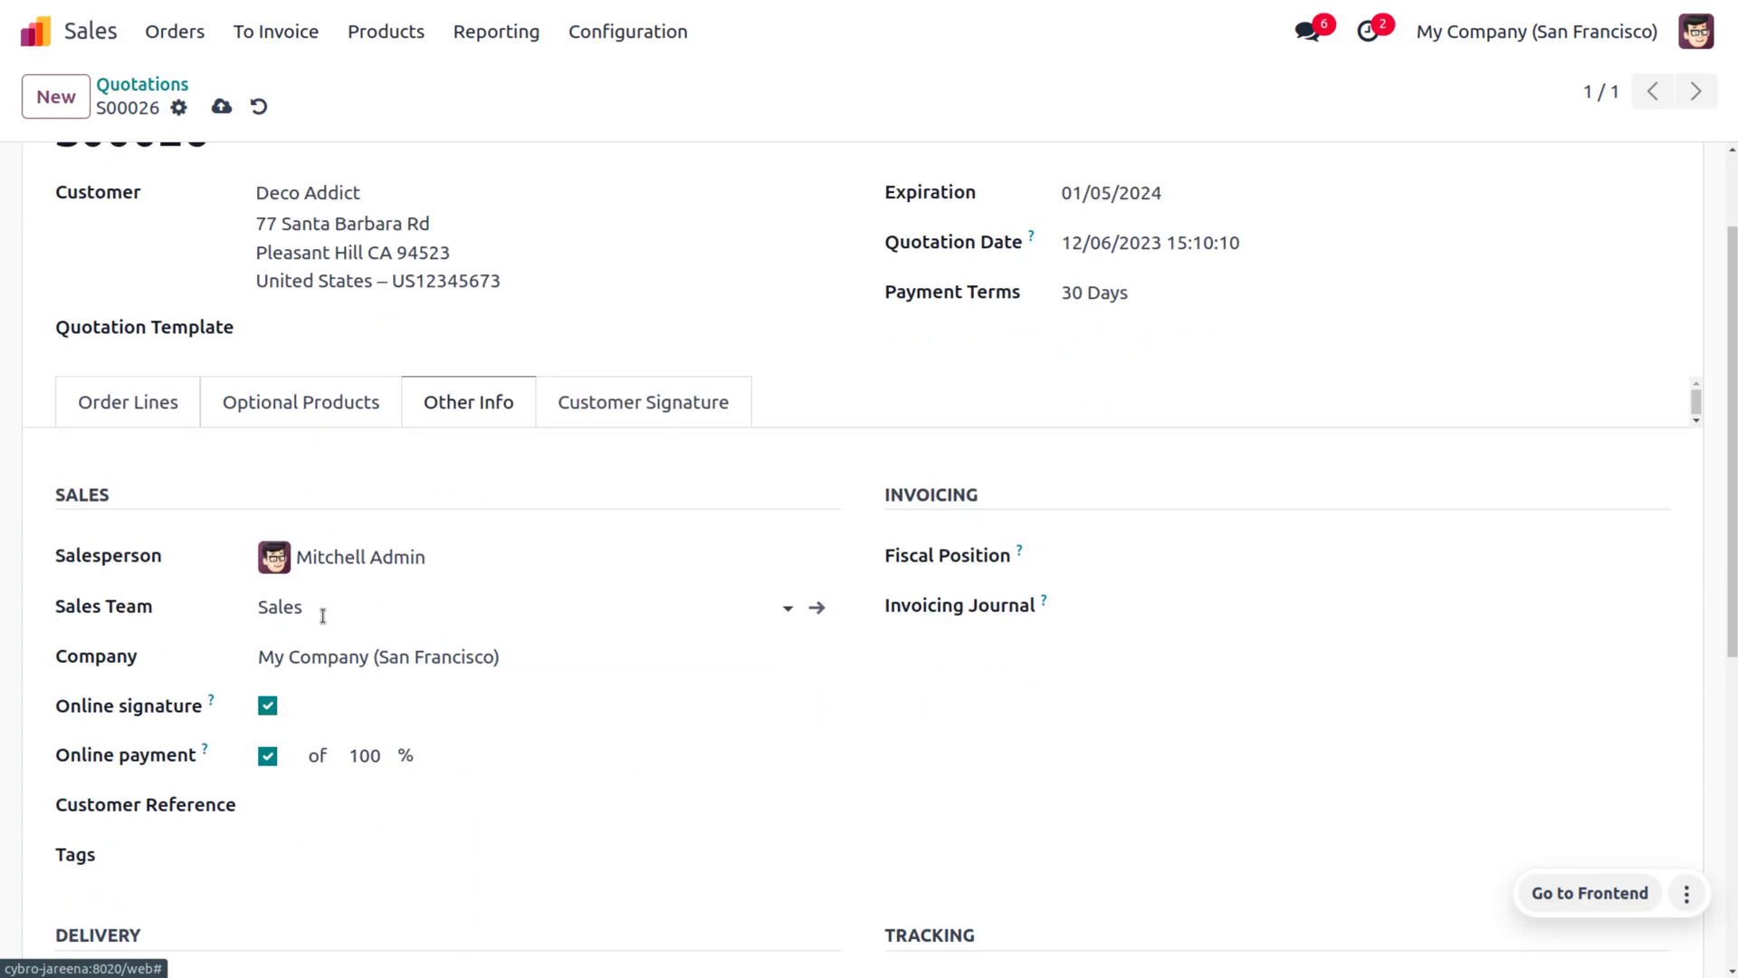
pyautogui.click(360, 616)
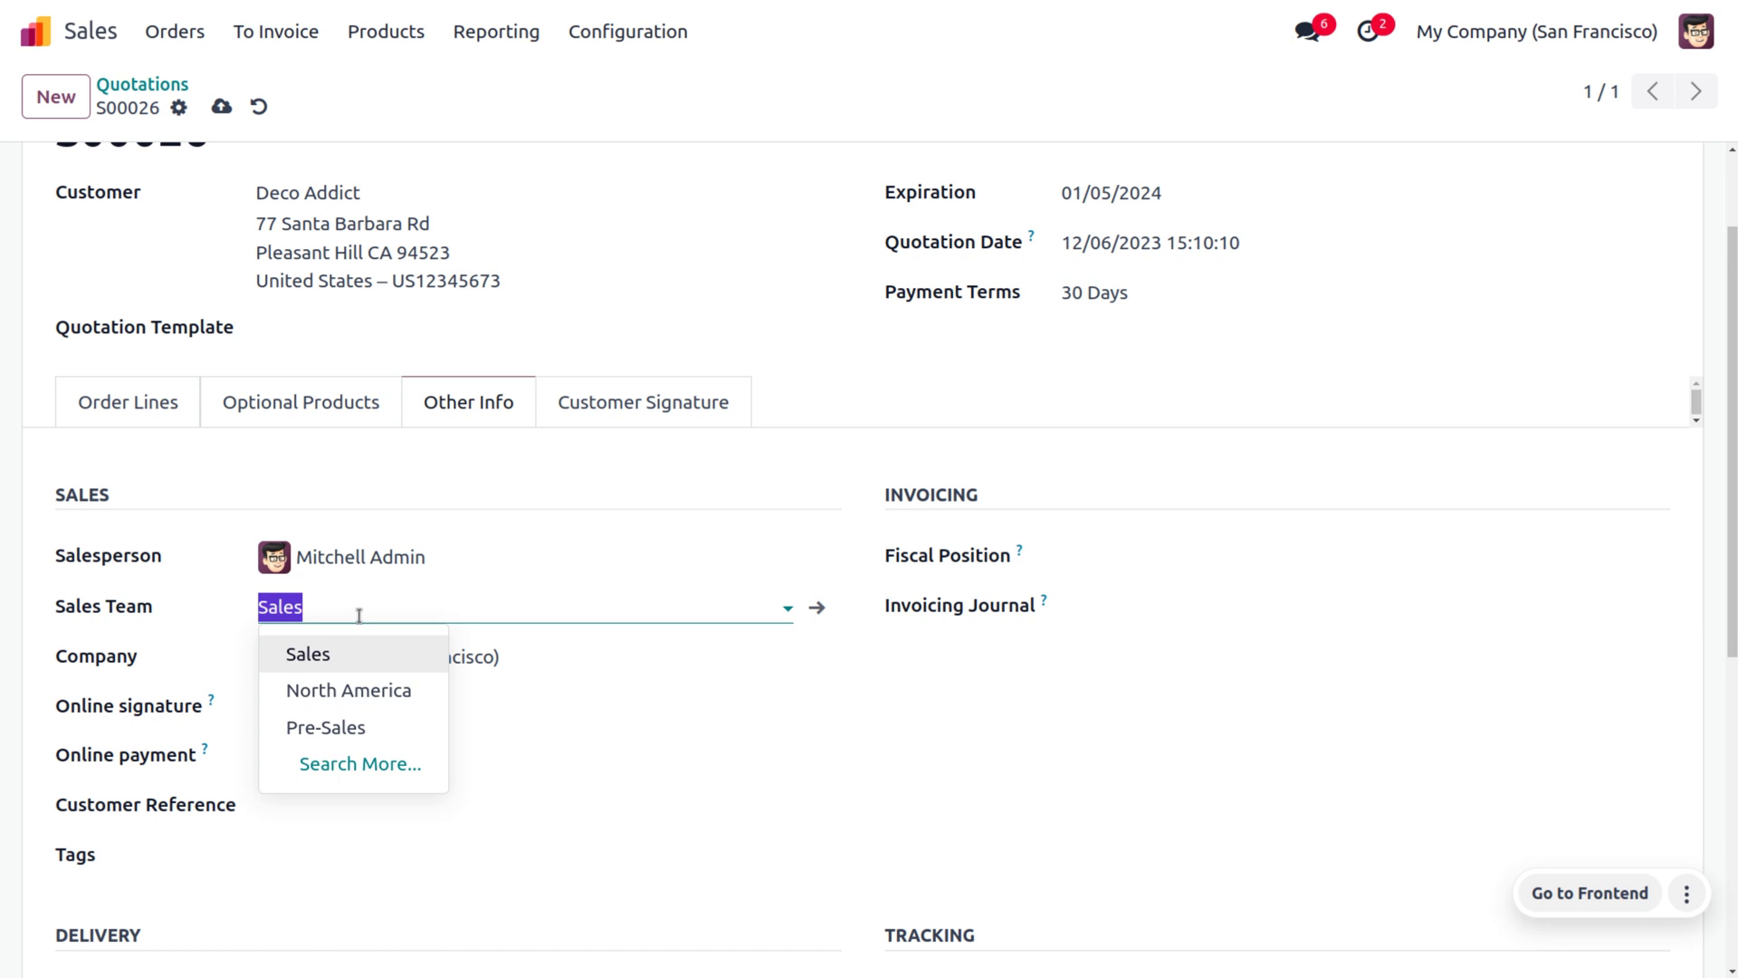
pyautogui.click(375, 692)
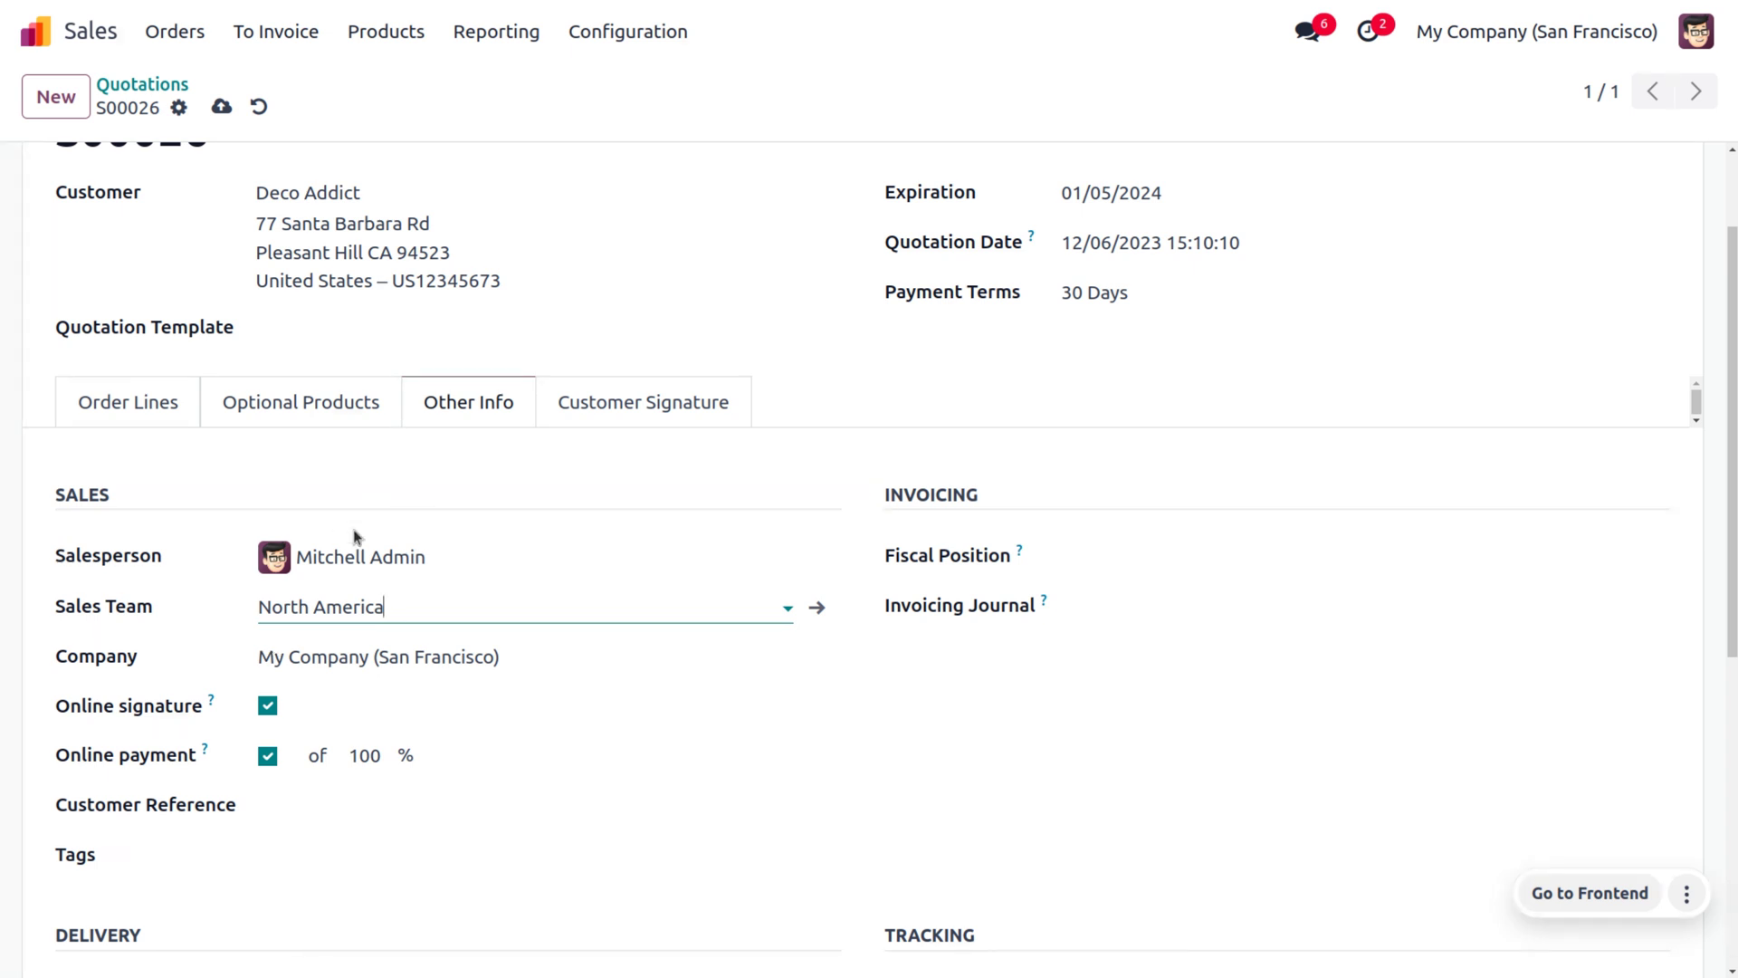
pyautogui.scroll(2, 380, 543)
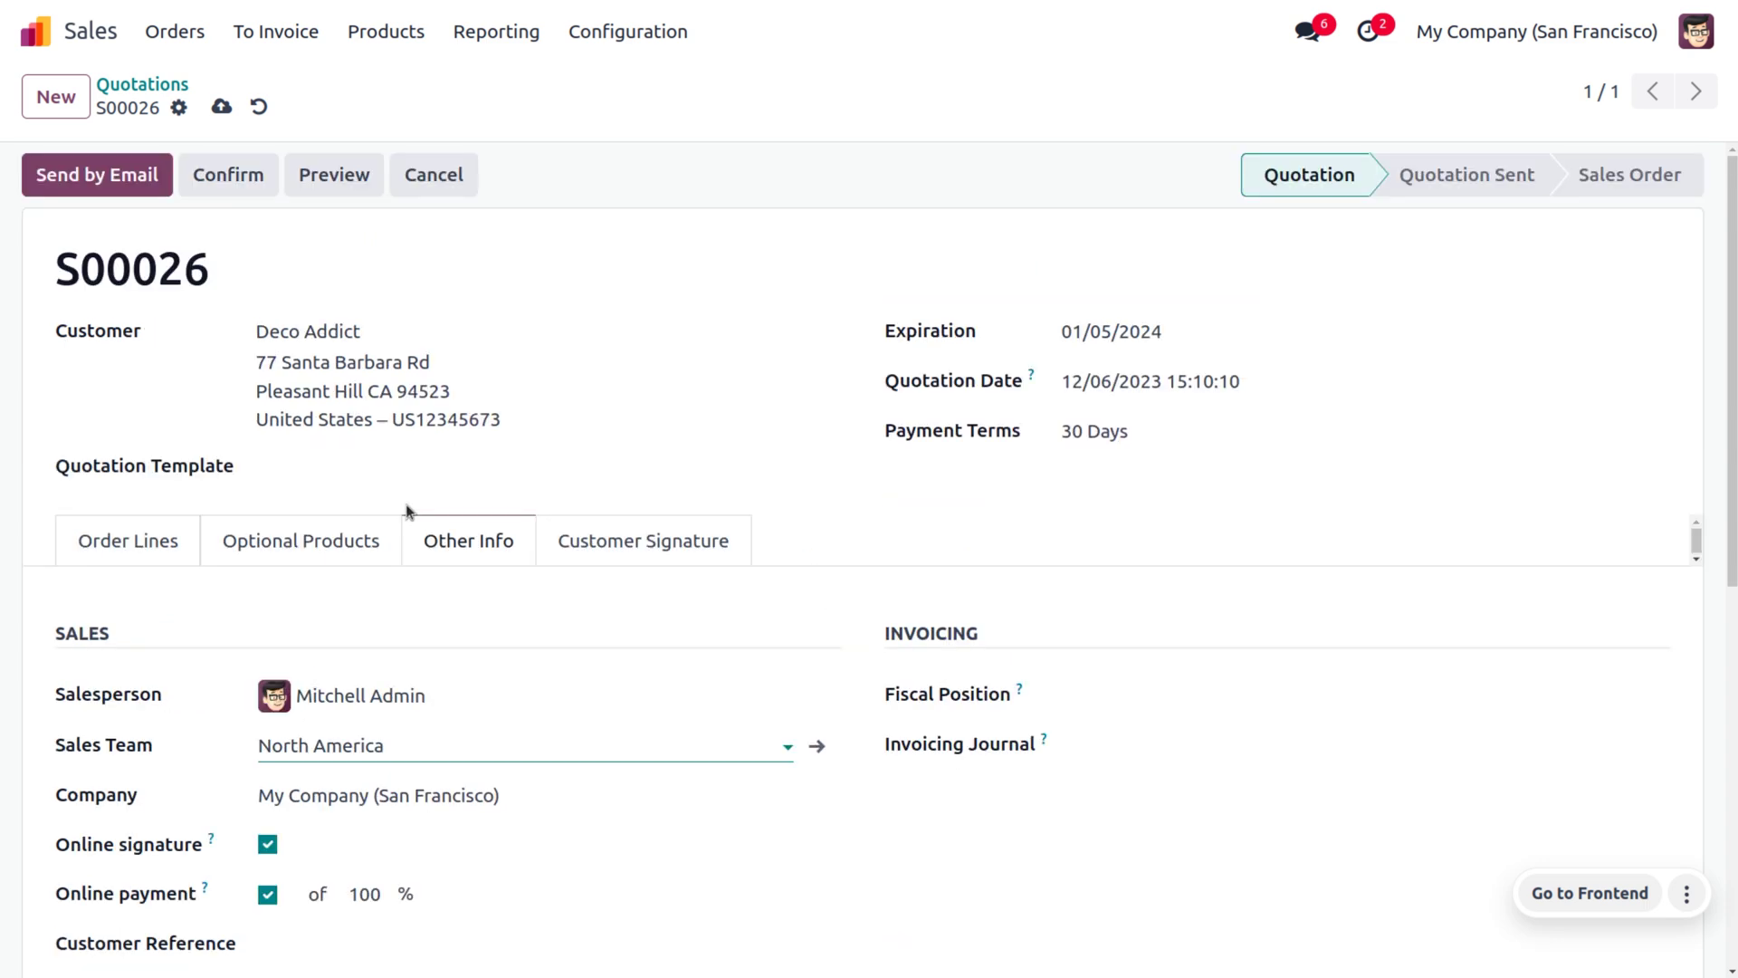
pyautogui.click(221, 107)
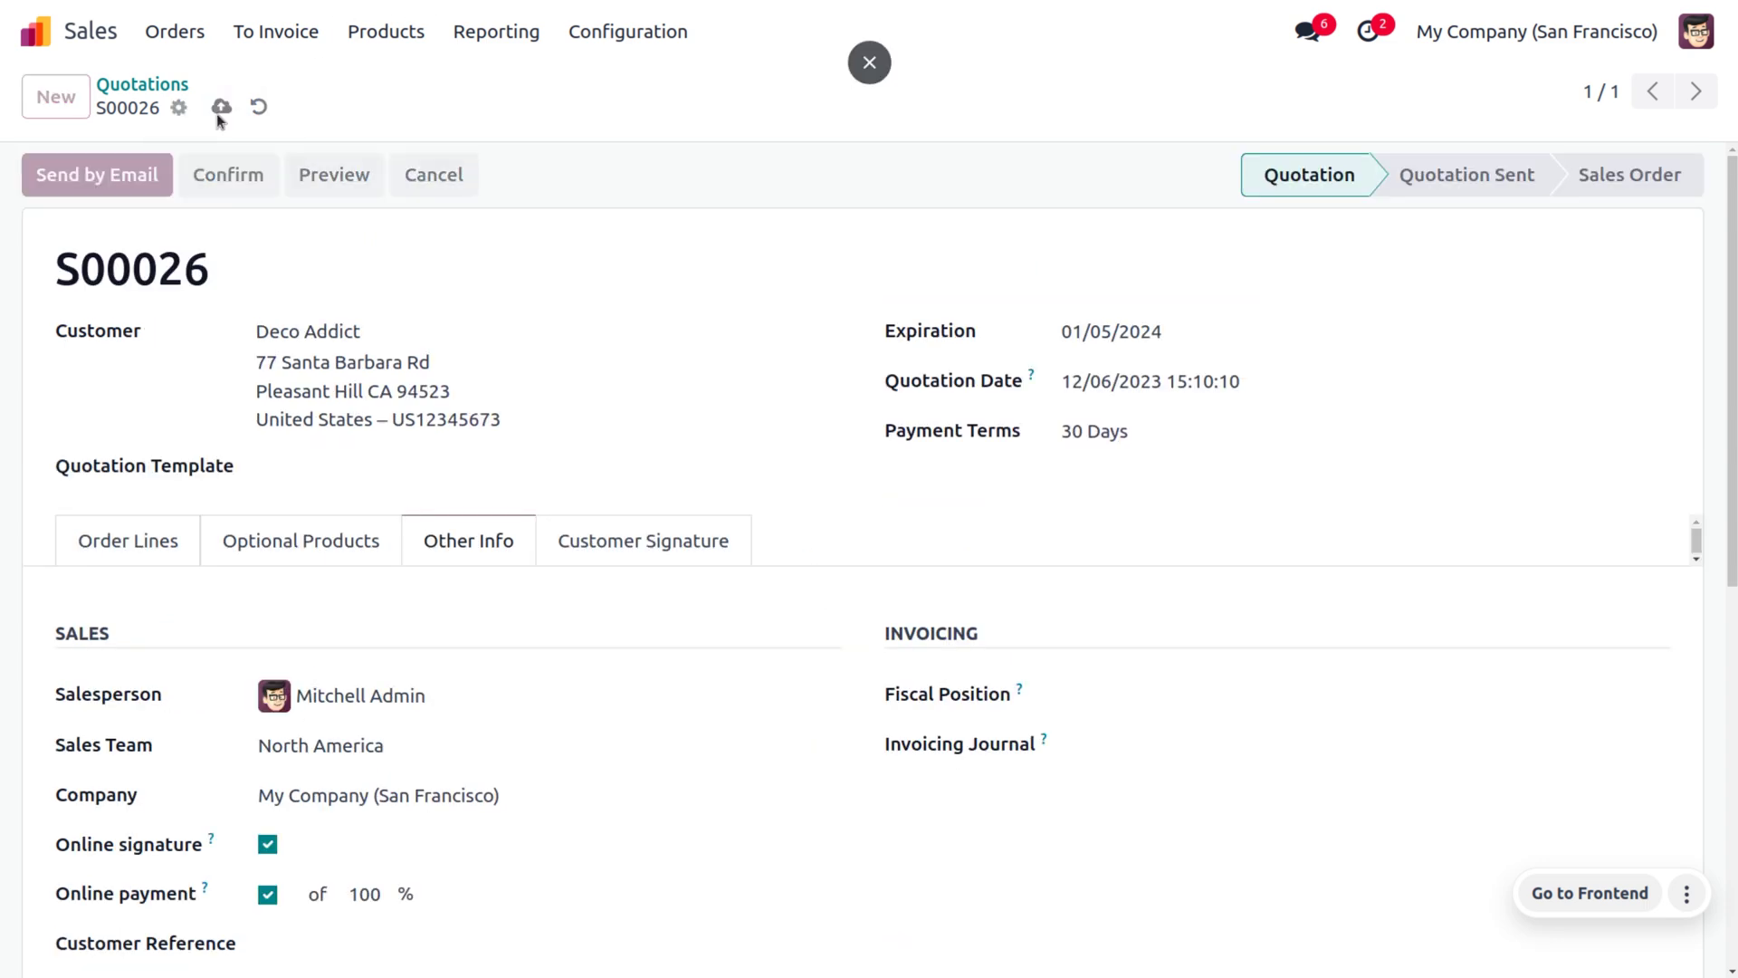
# Confirm the quotation as a sales order and validate its delivery, accepting the SMS confirmation.
pyautogui.click(247, 169)
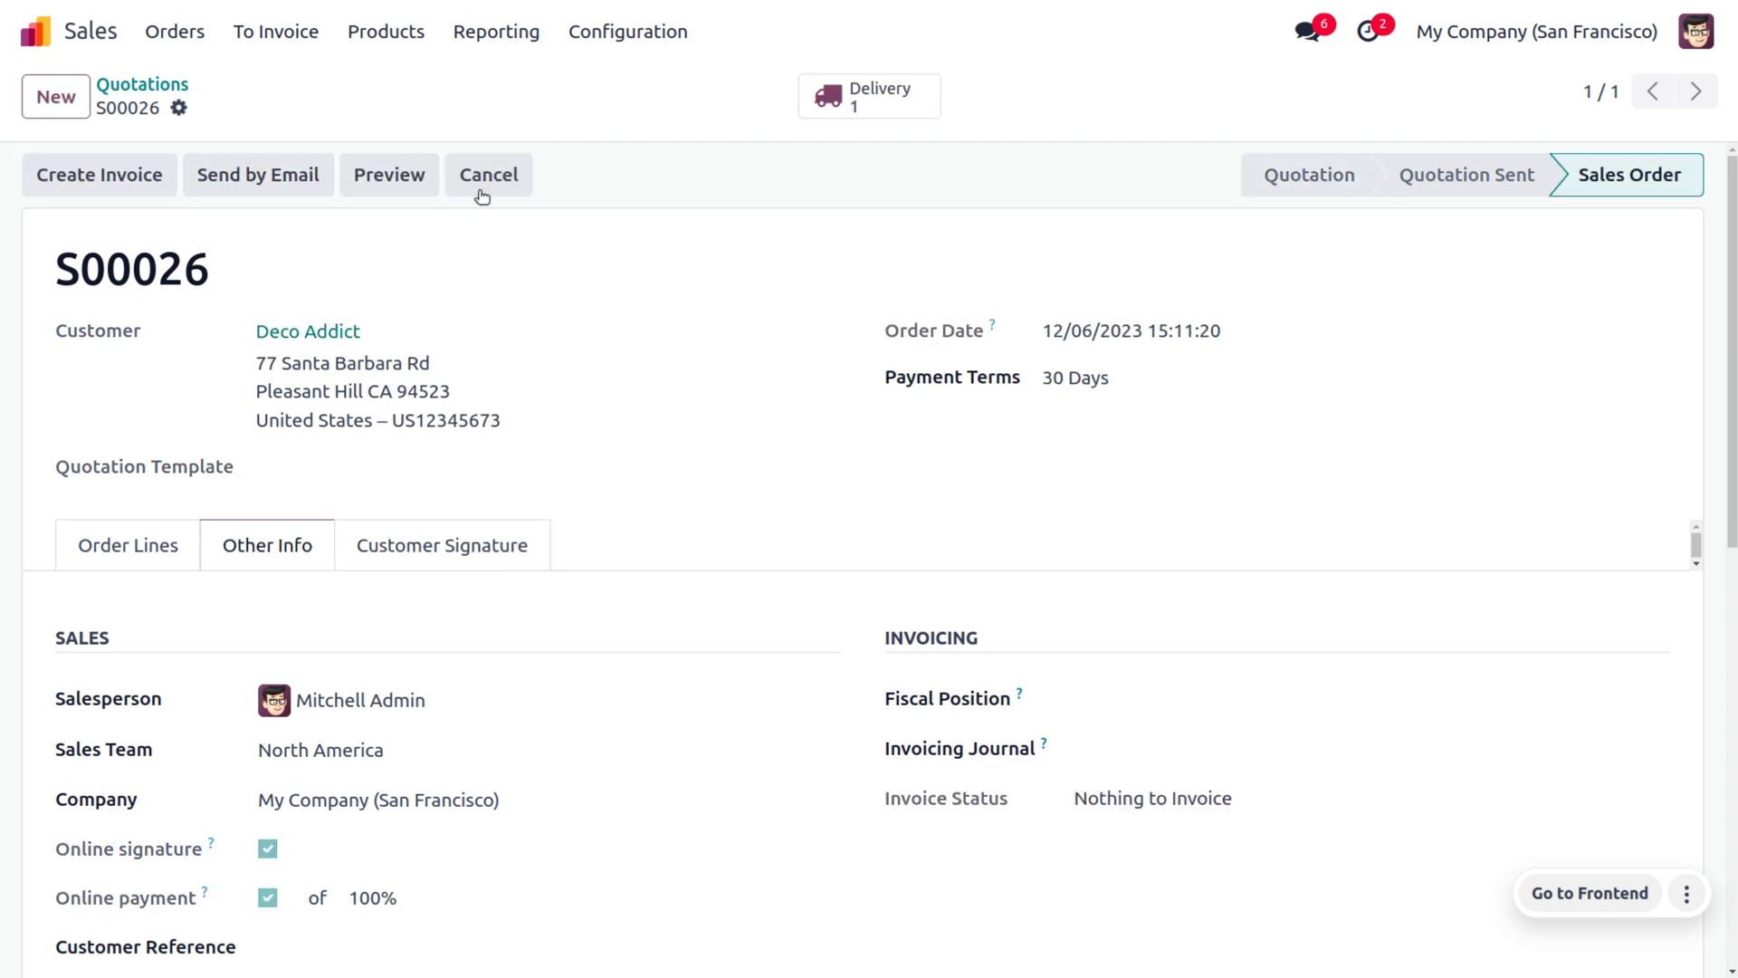
pyautogui.click(858, 98)
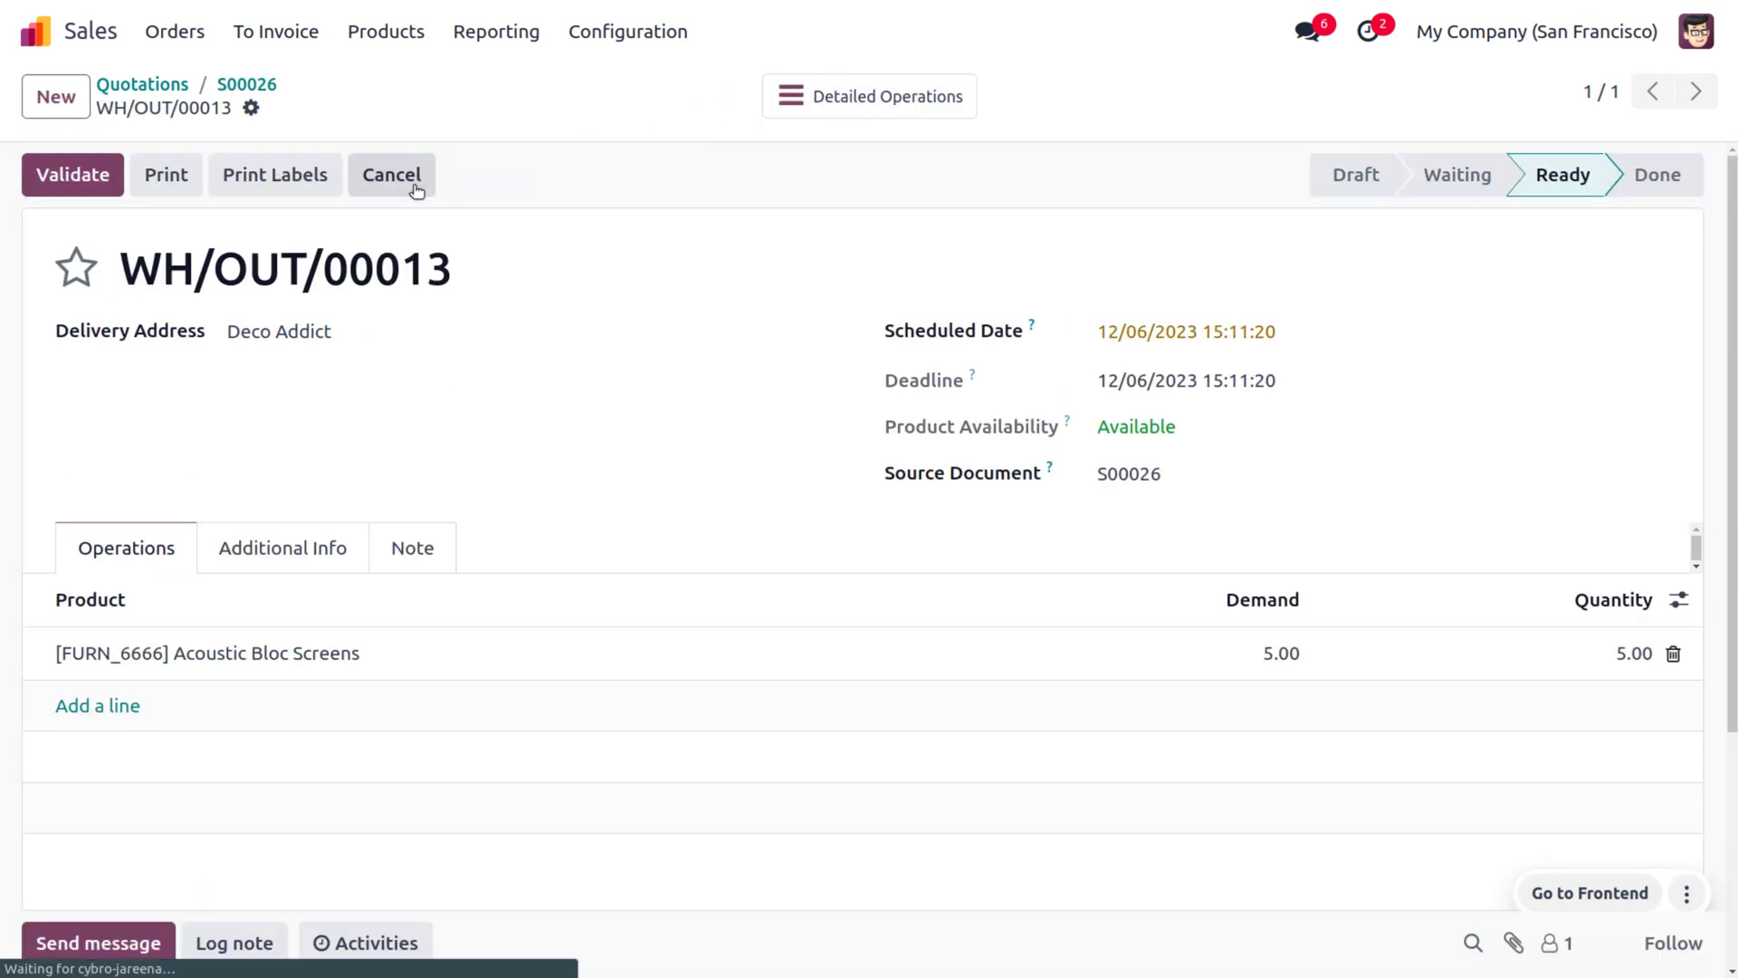
pyautogui.click(91, 177)
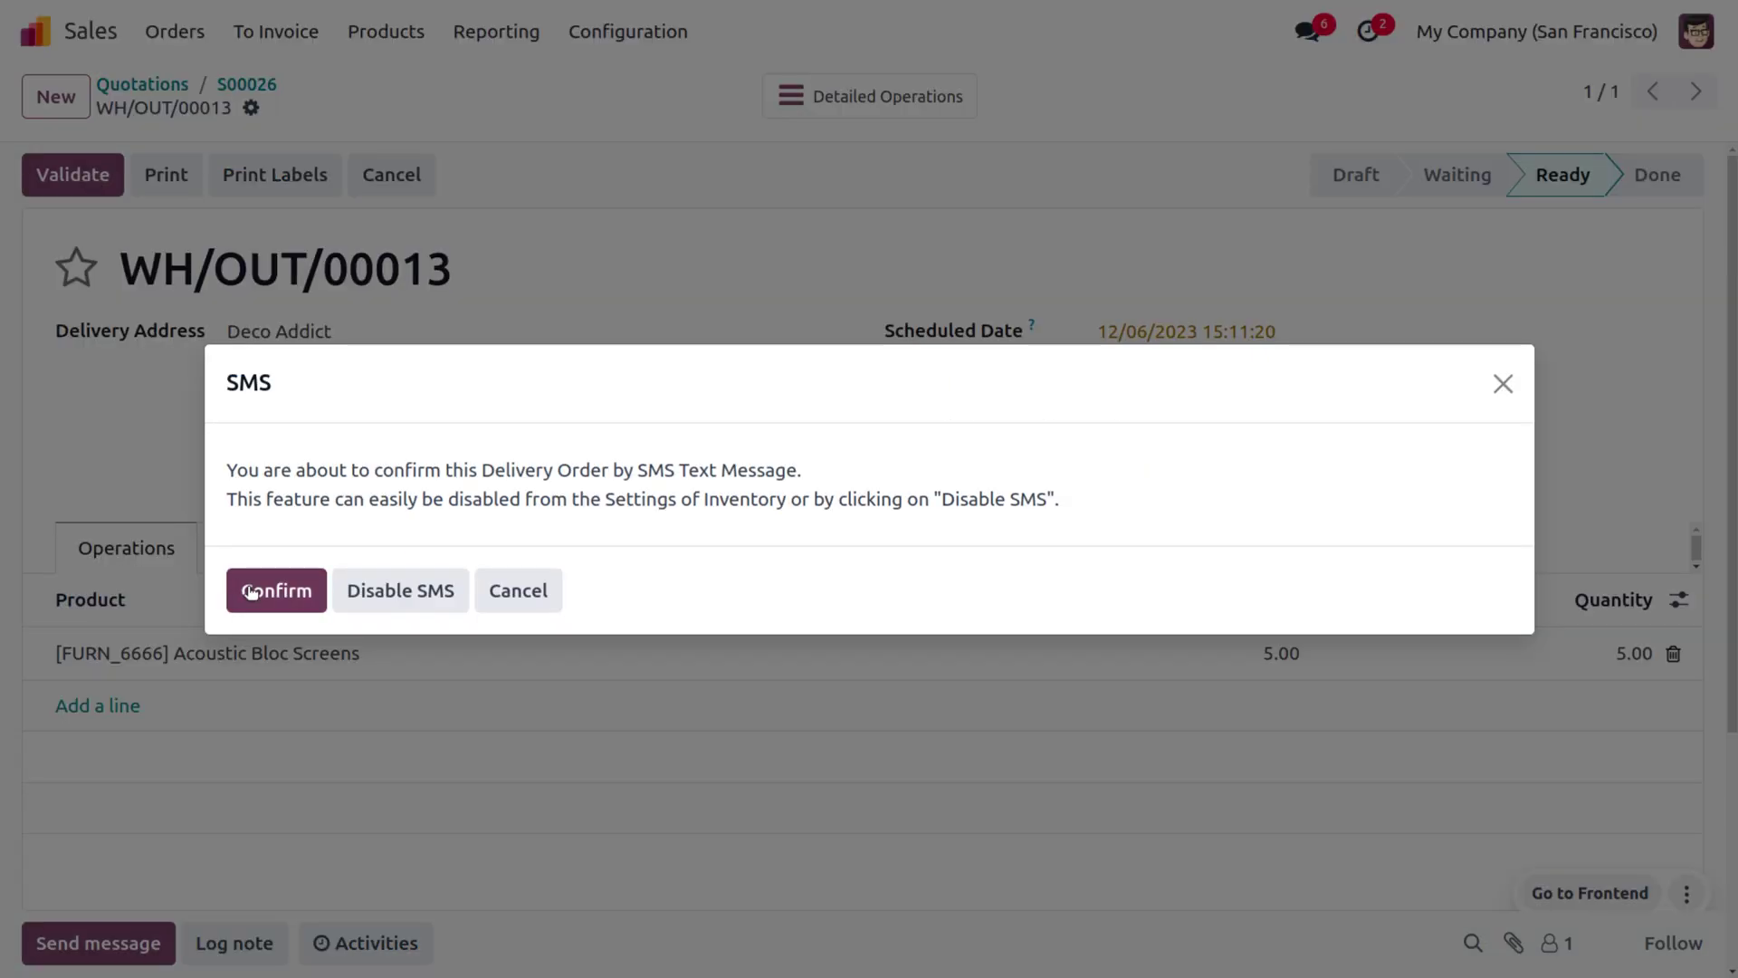
pyautogui.click(252, 592)
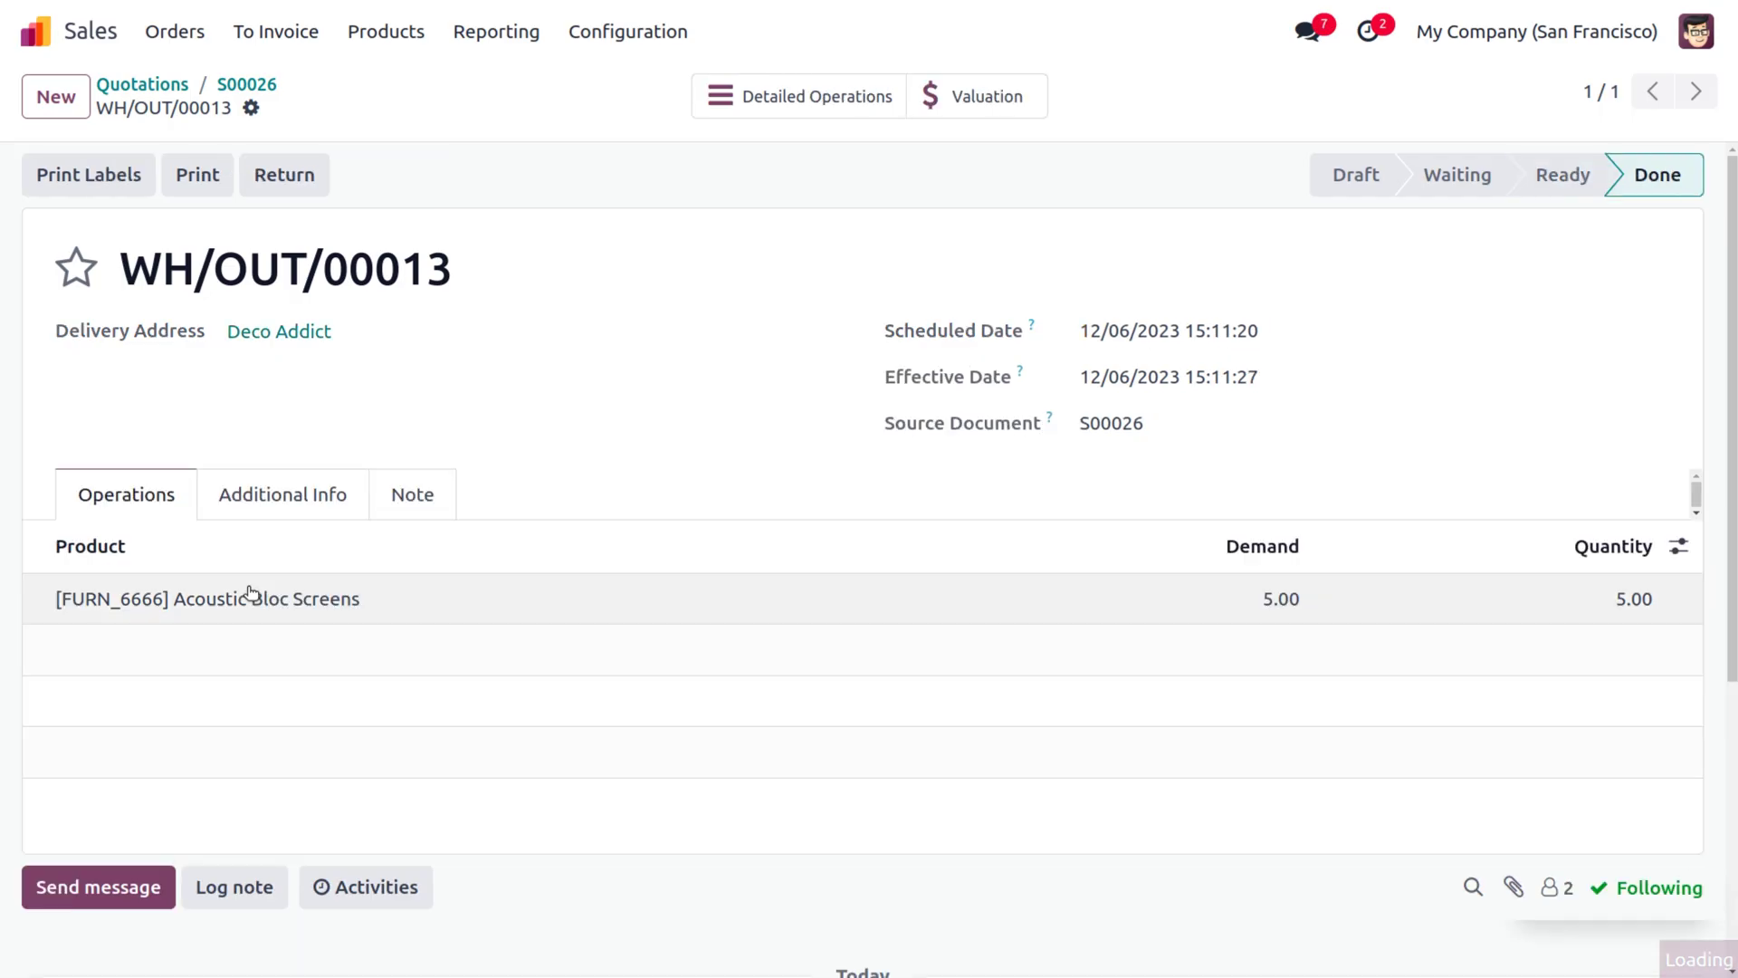
# Return to the sales order, create a draft customer invoice from it and confirm the invoice.
pyautogui.click(220, 83)
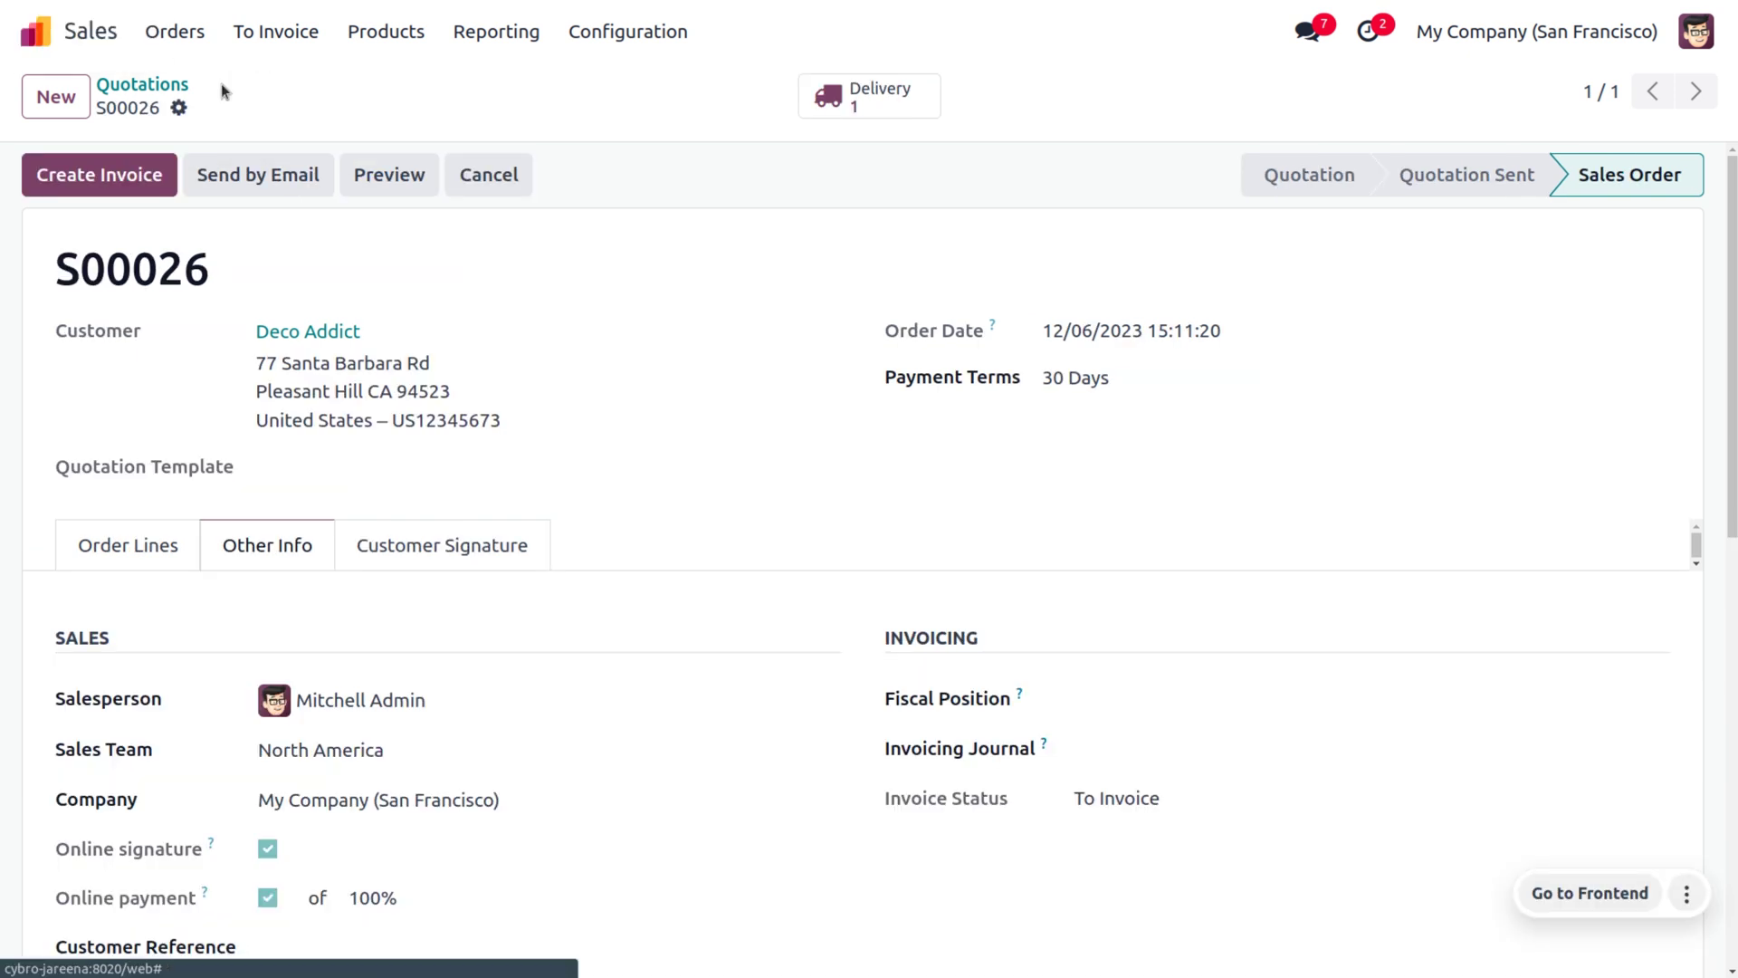
pyautogui.click(127, 186)
pyautogui.click(308, 633)
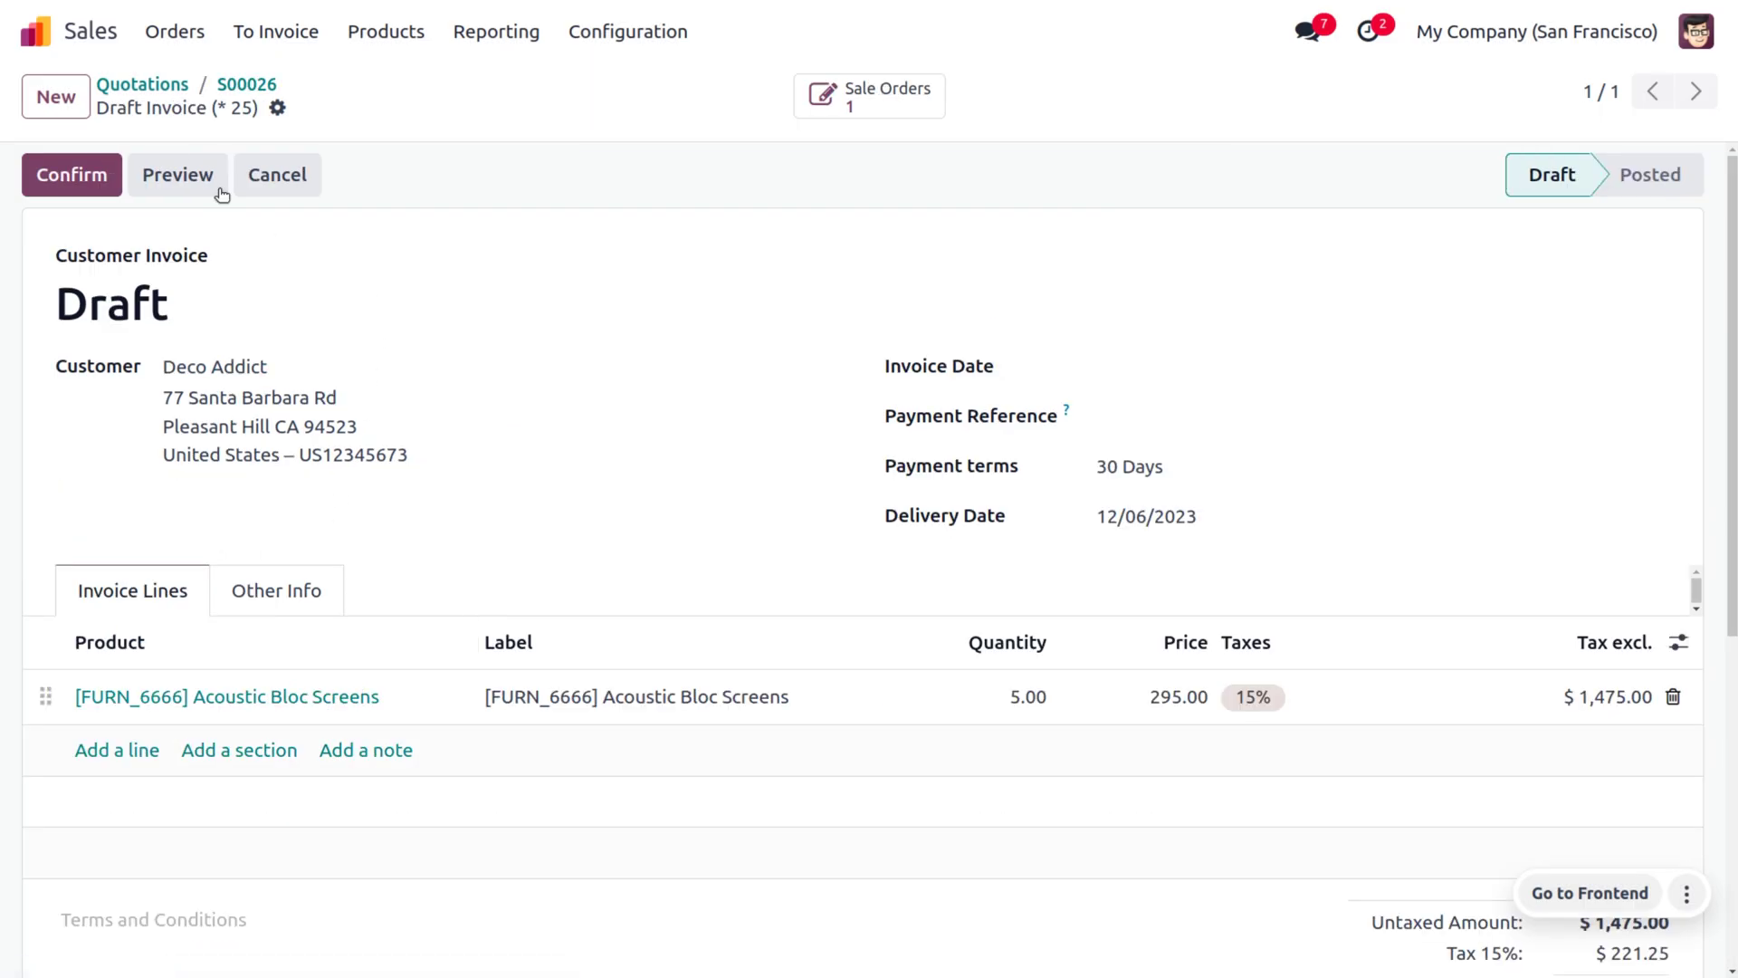
pyautogui.click(89, 174)
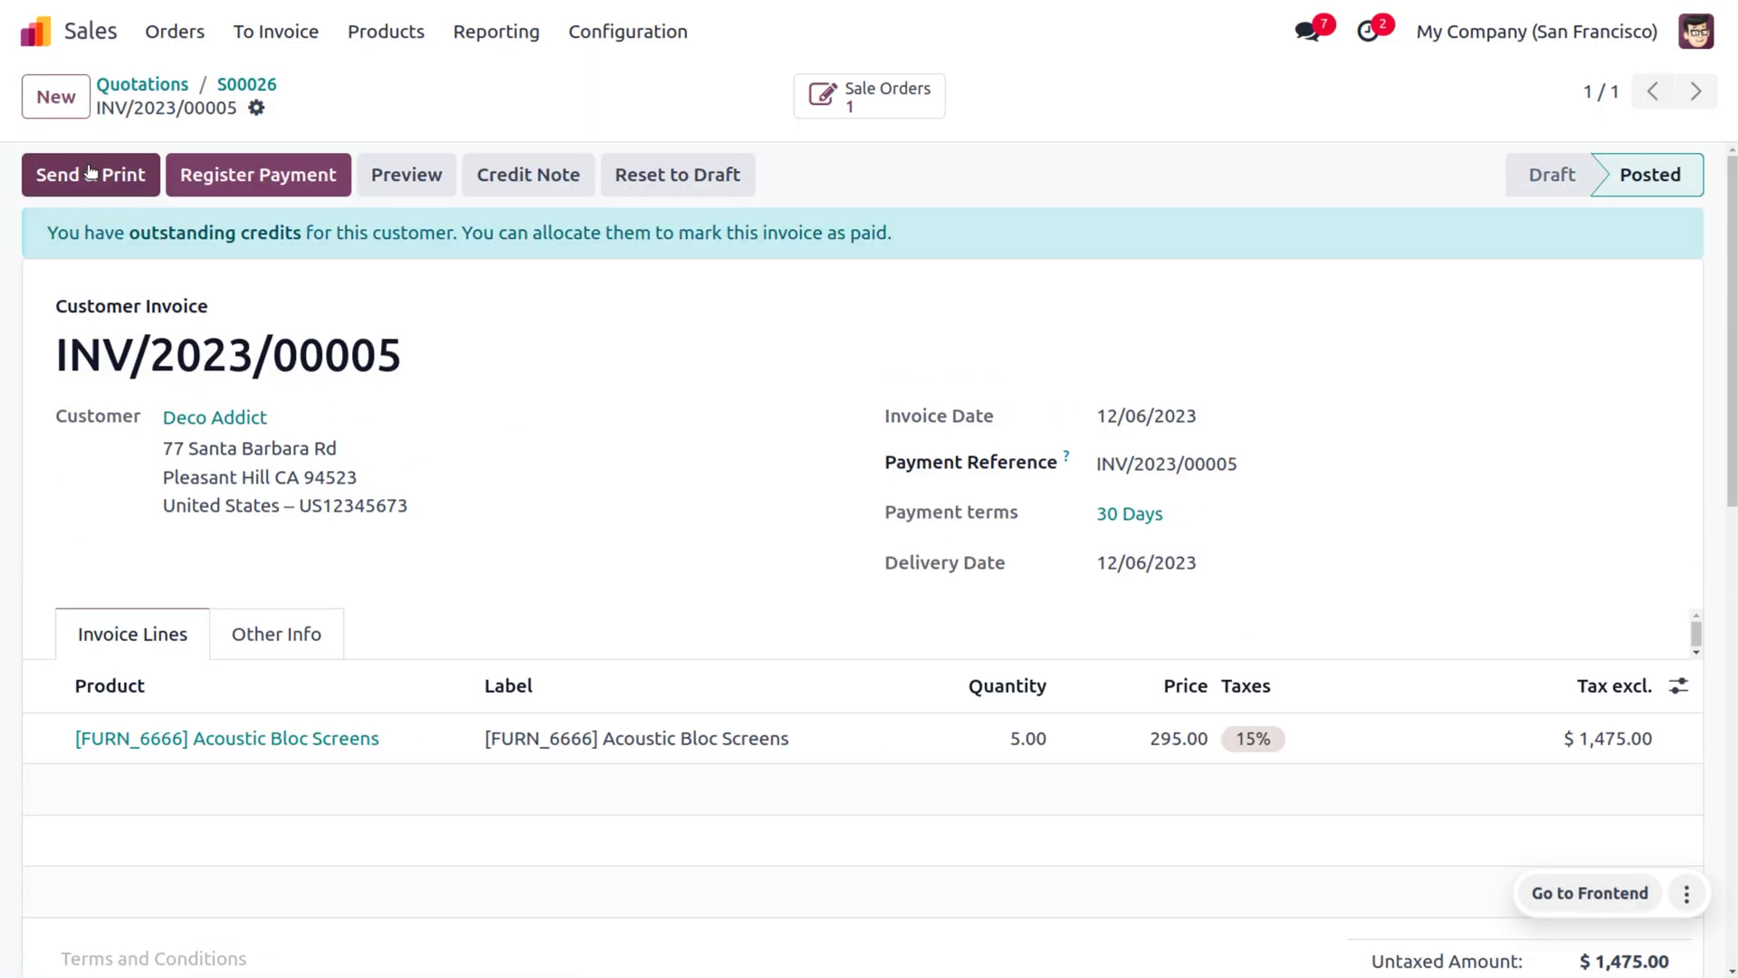
# Register the customer's payment for the posted invoice, using the Bank journal and the Manual payment method.
pyautogui.click(262, 186)
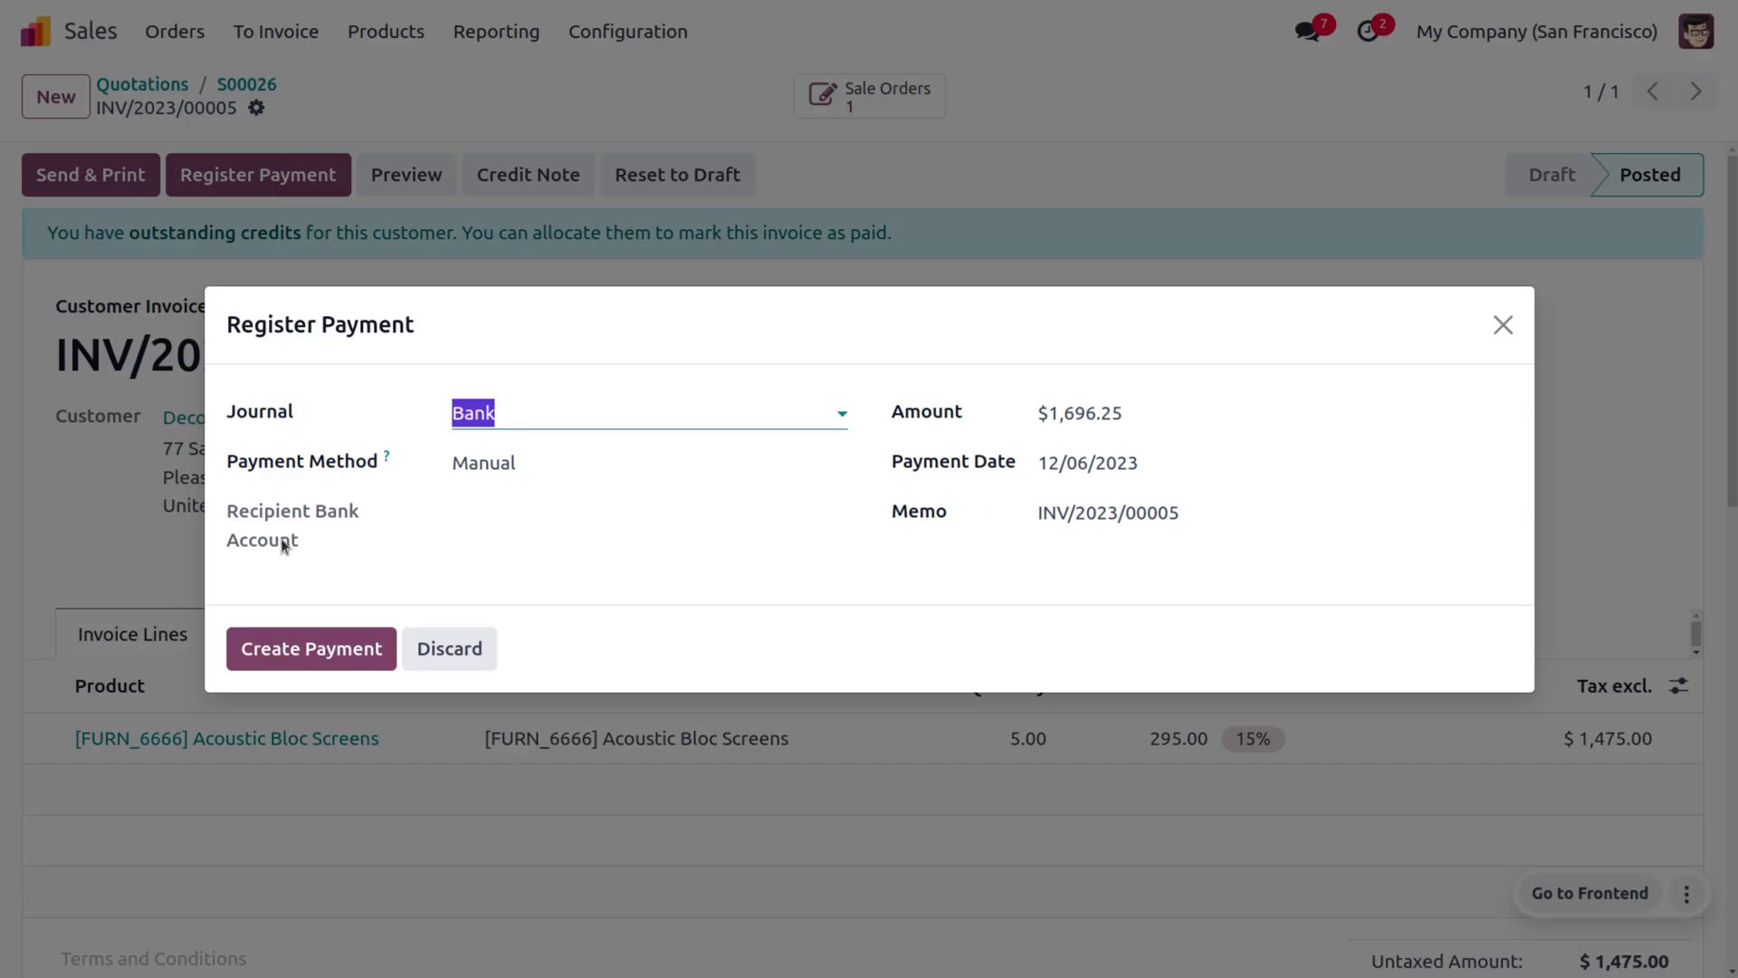
pyautogui.click(299, 633)
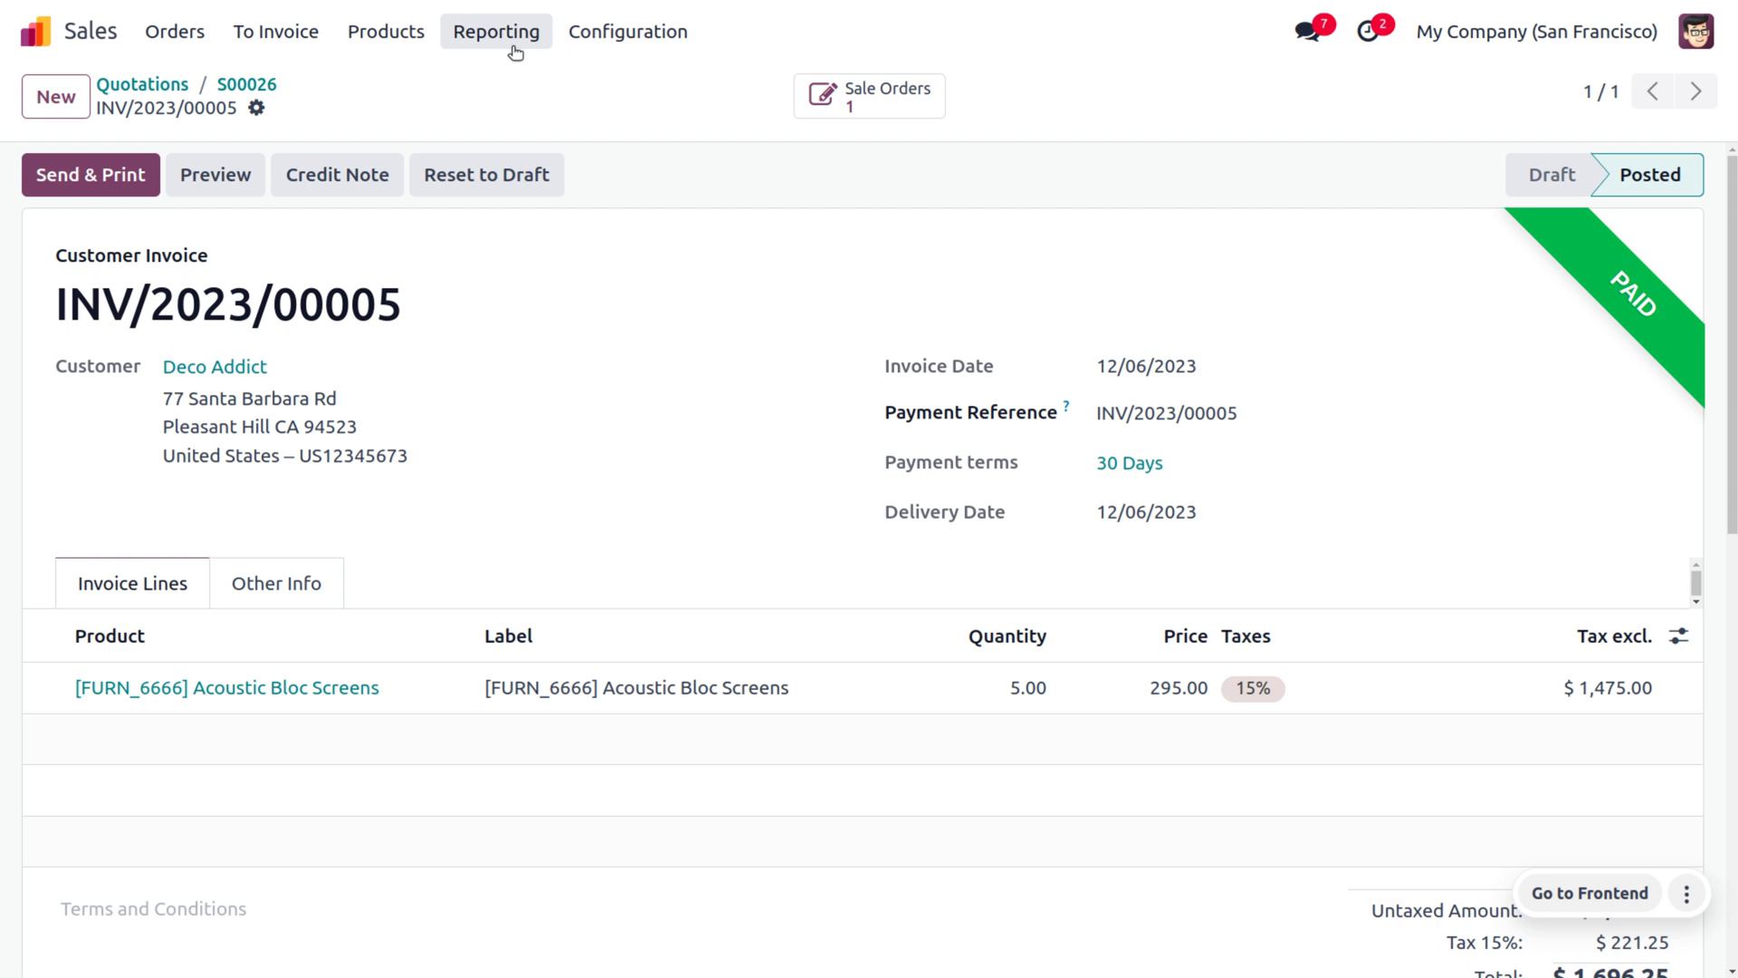
# Open the sales teams overview and examine the North America team's sales analysis and its available measures.
pyautogui.click(192, 30)
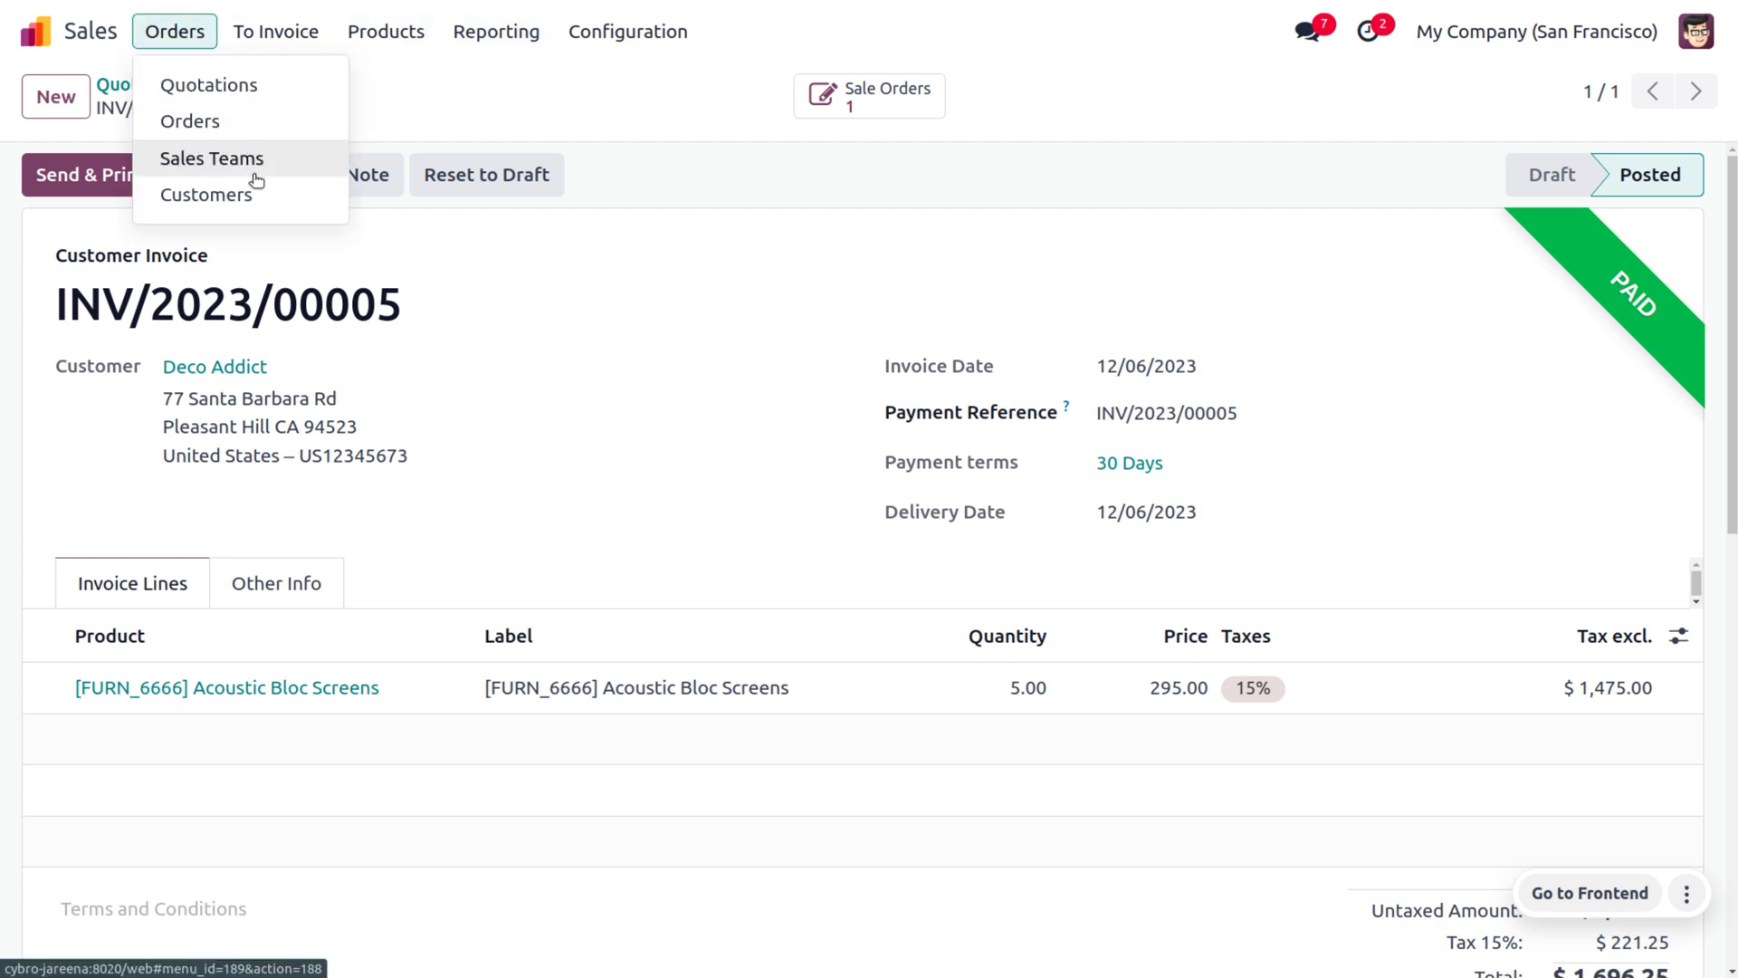
pyautogui.click(255, 177)
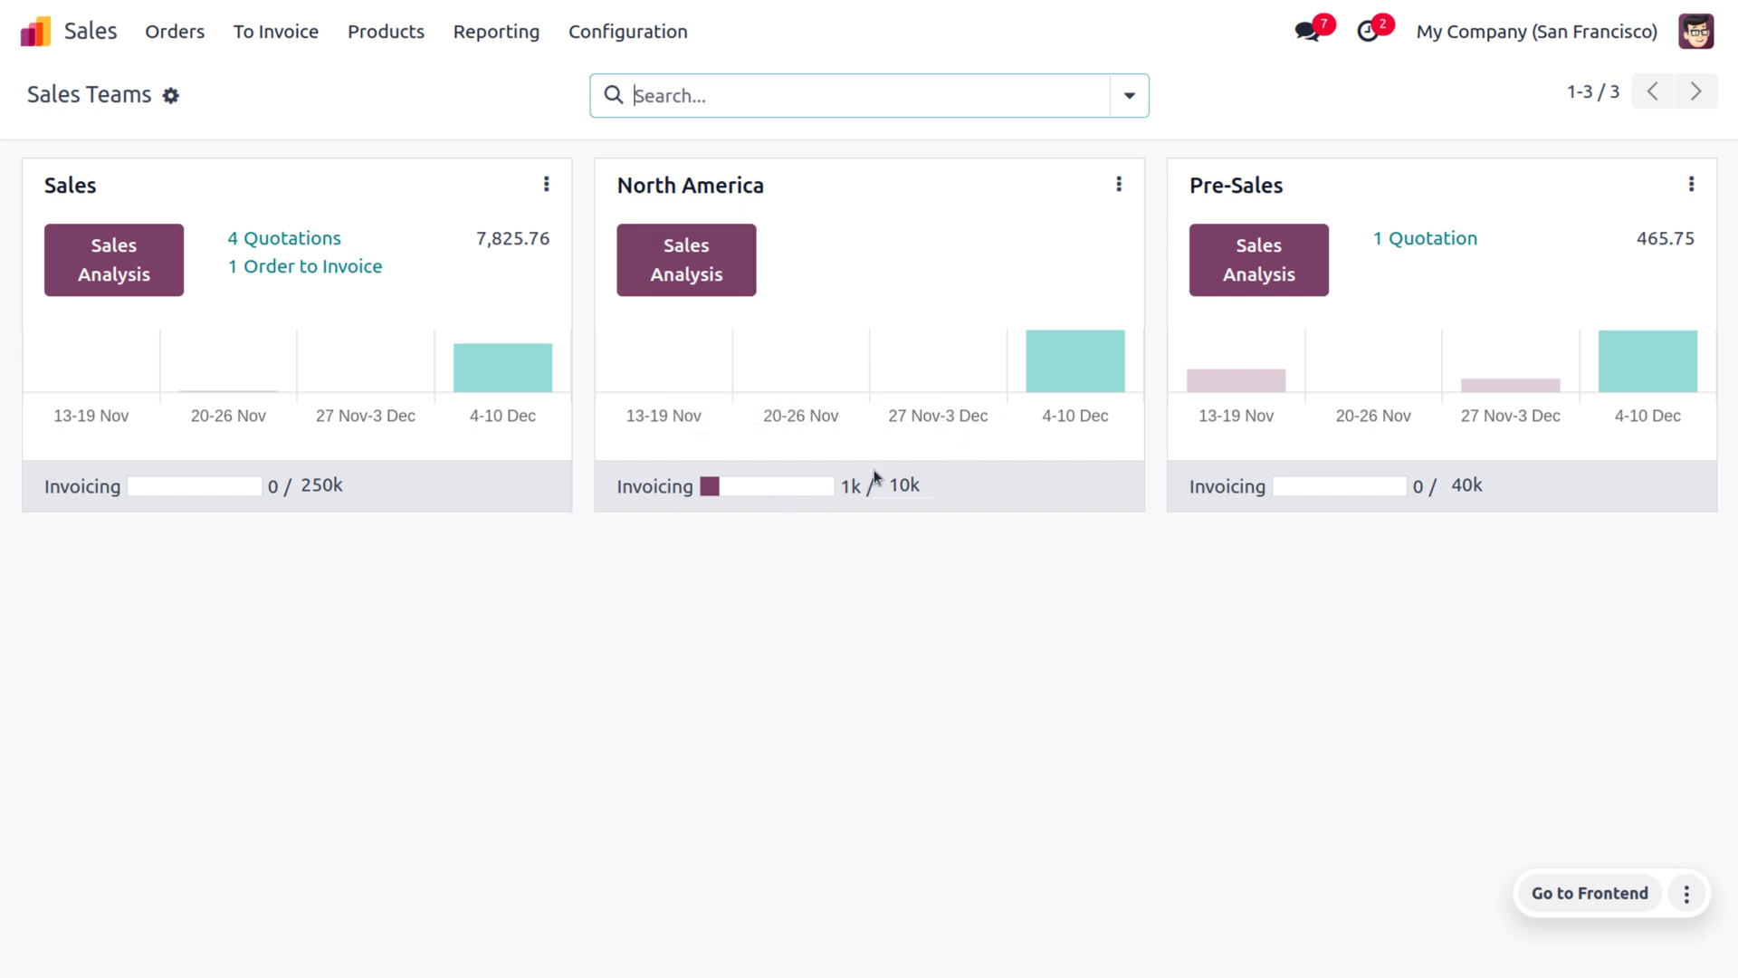
pyautogui.click(713, 258)
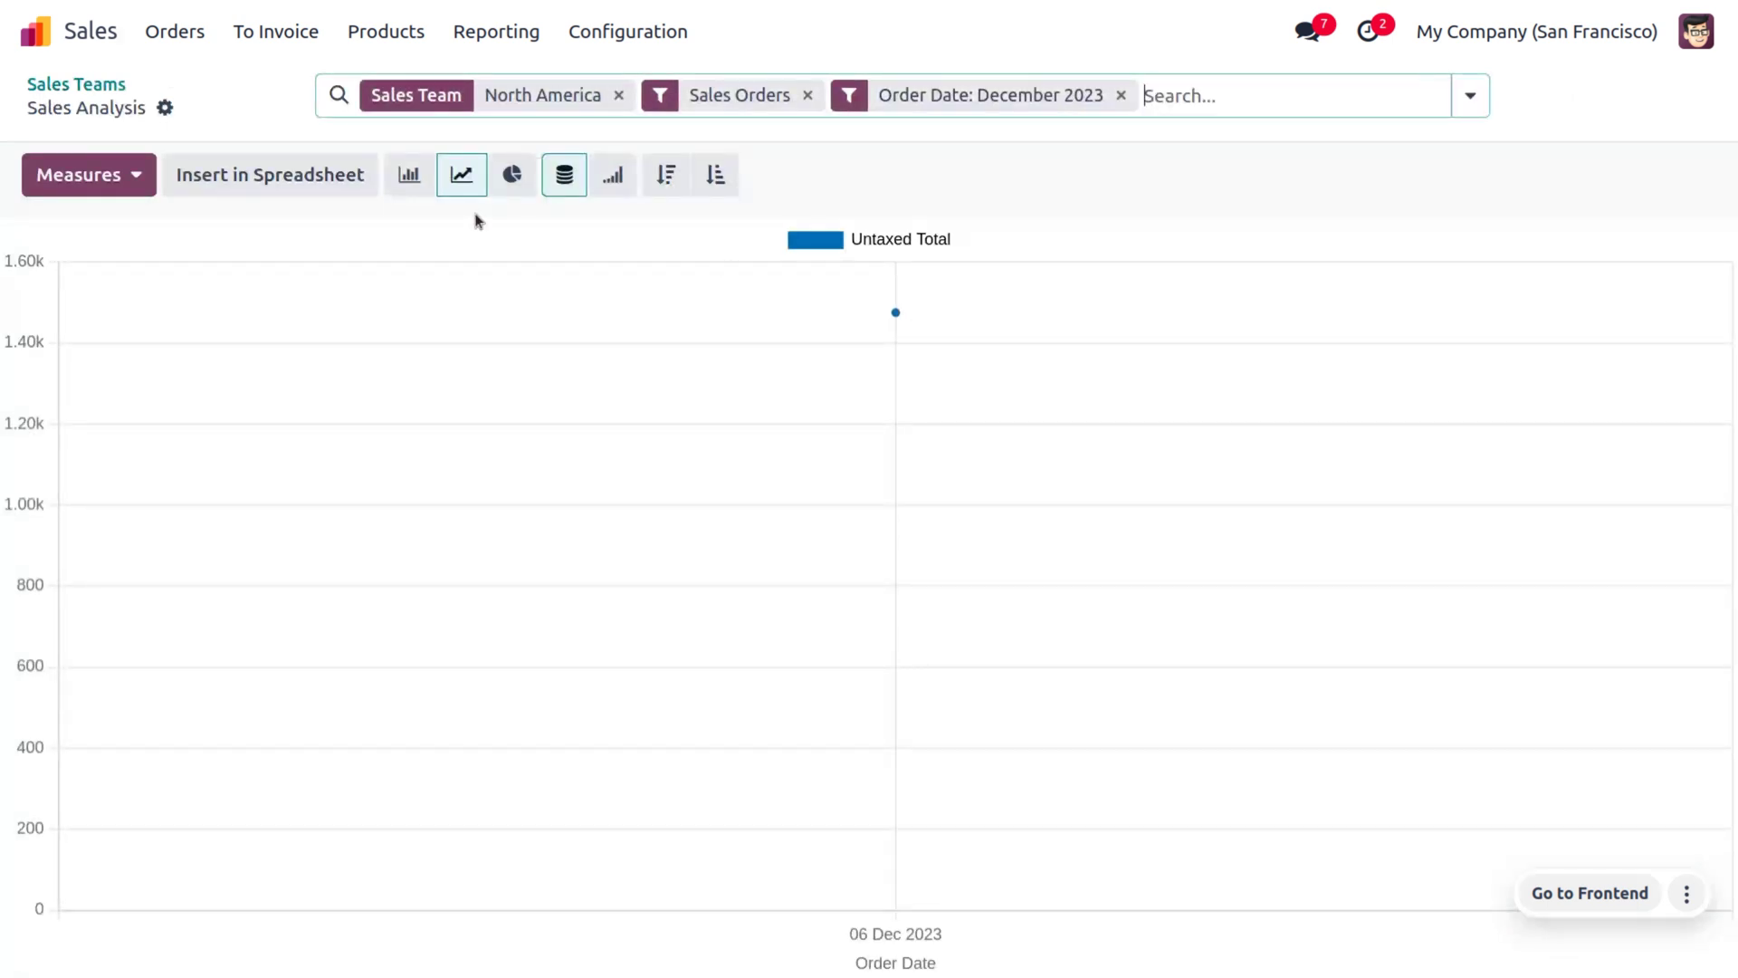
pyautogui.click(129, 171)
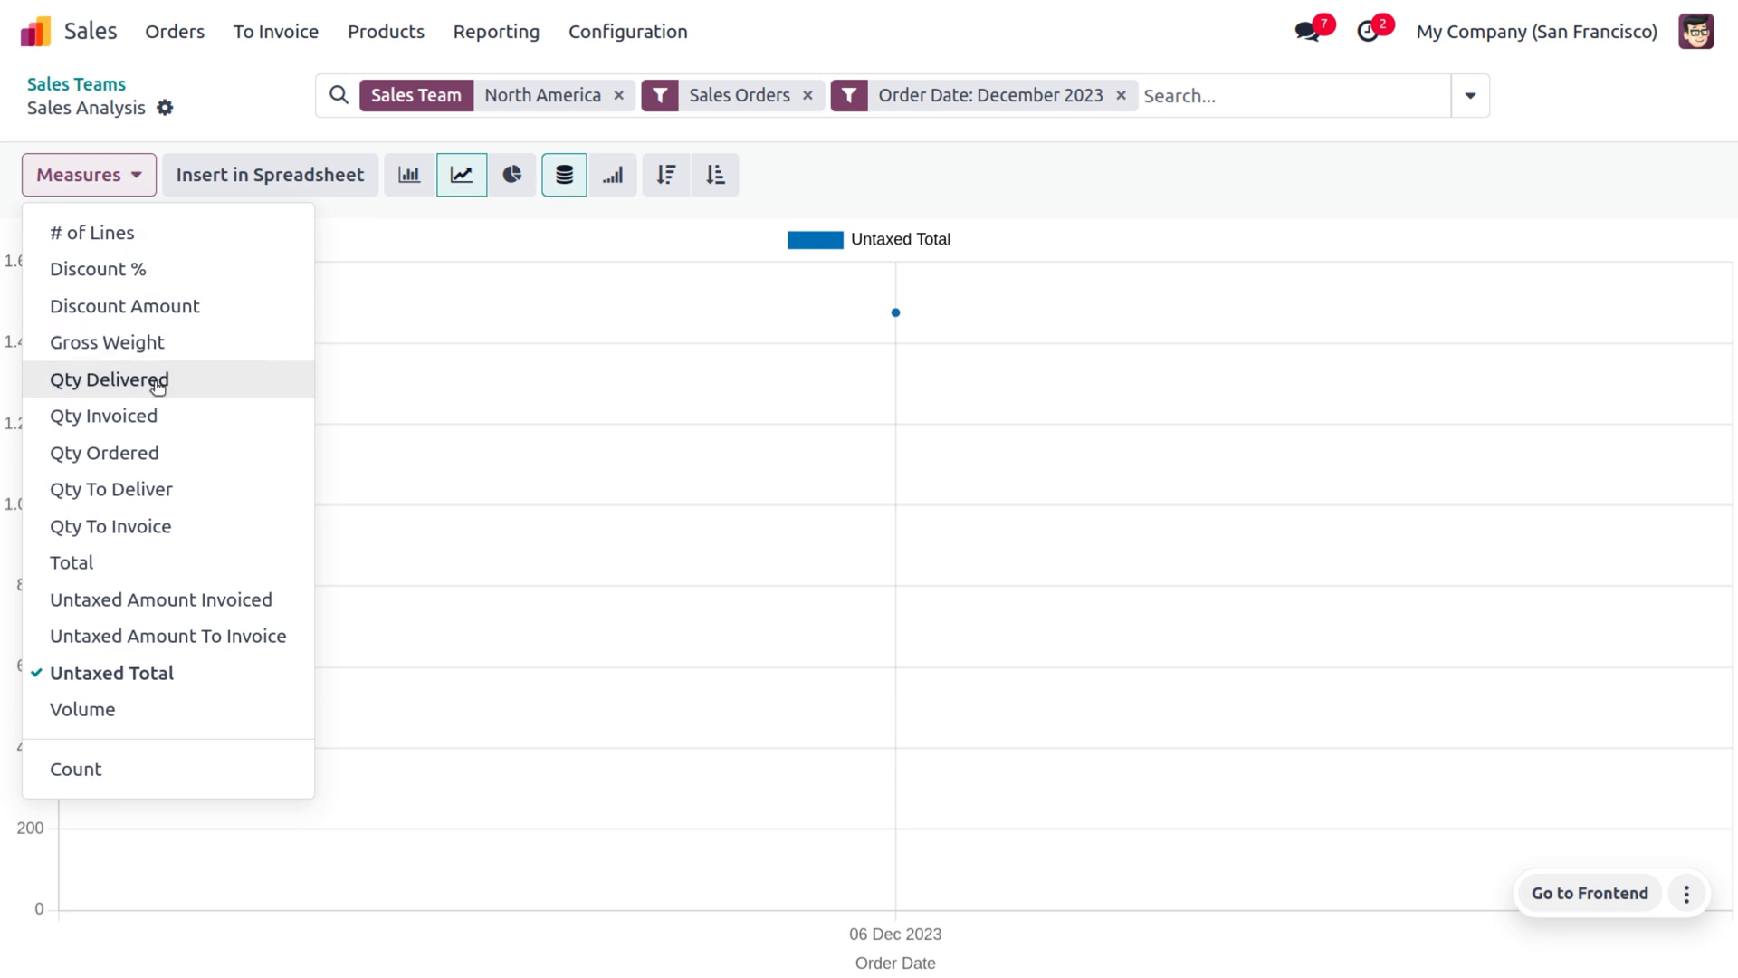
pyautogui.click(498, 242)
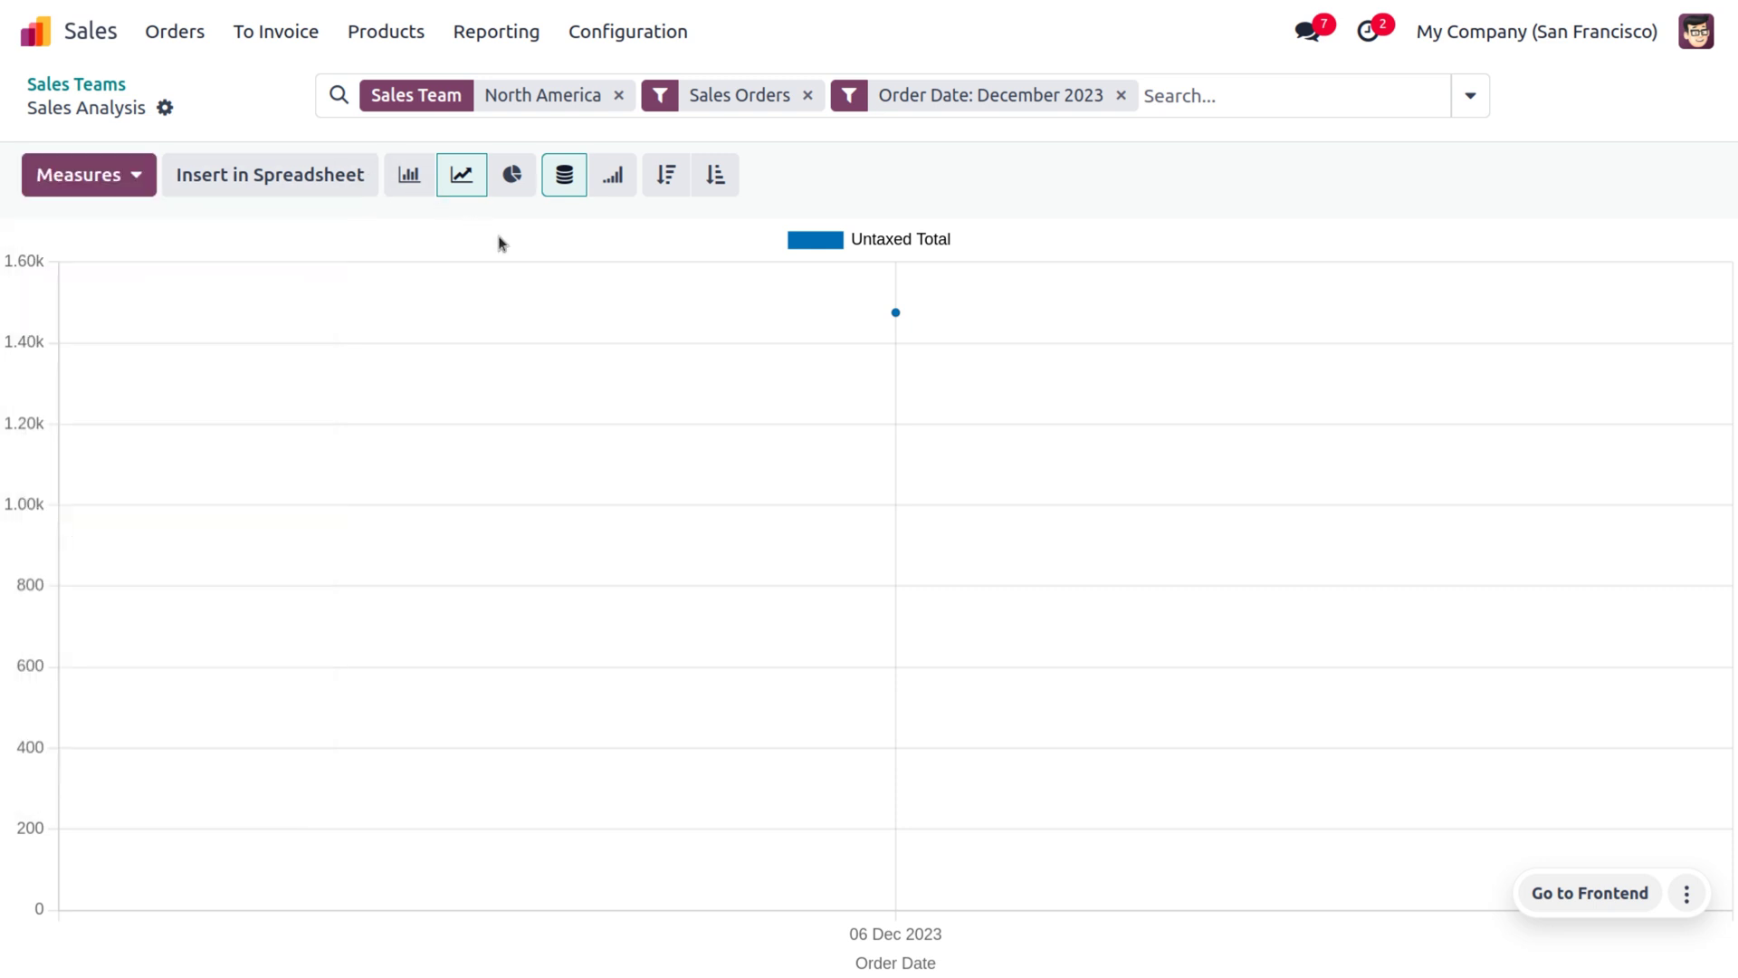
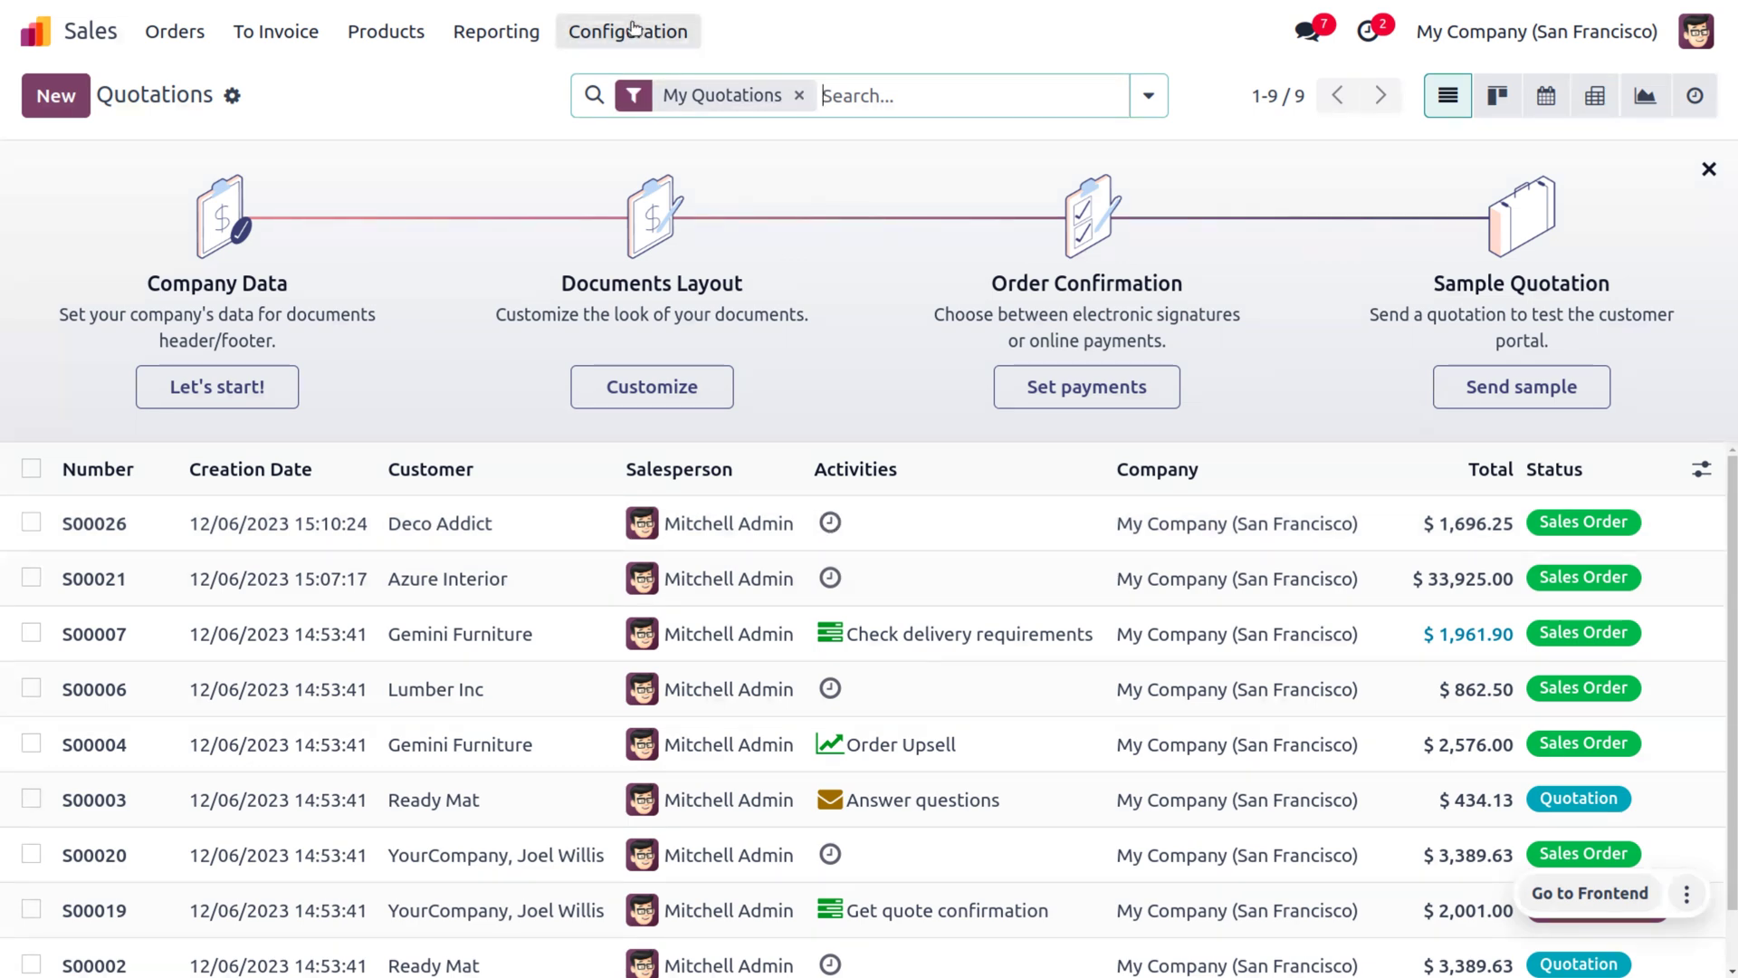
# Open the Email activity type, review its action options and assign the administrator as its default user.
pyautogui.click(633, 29)
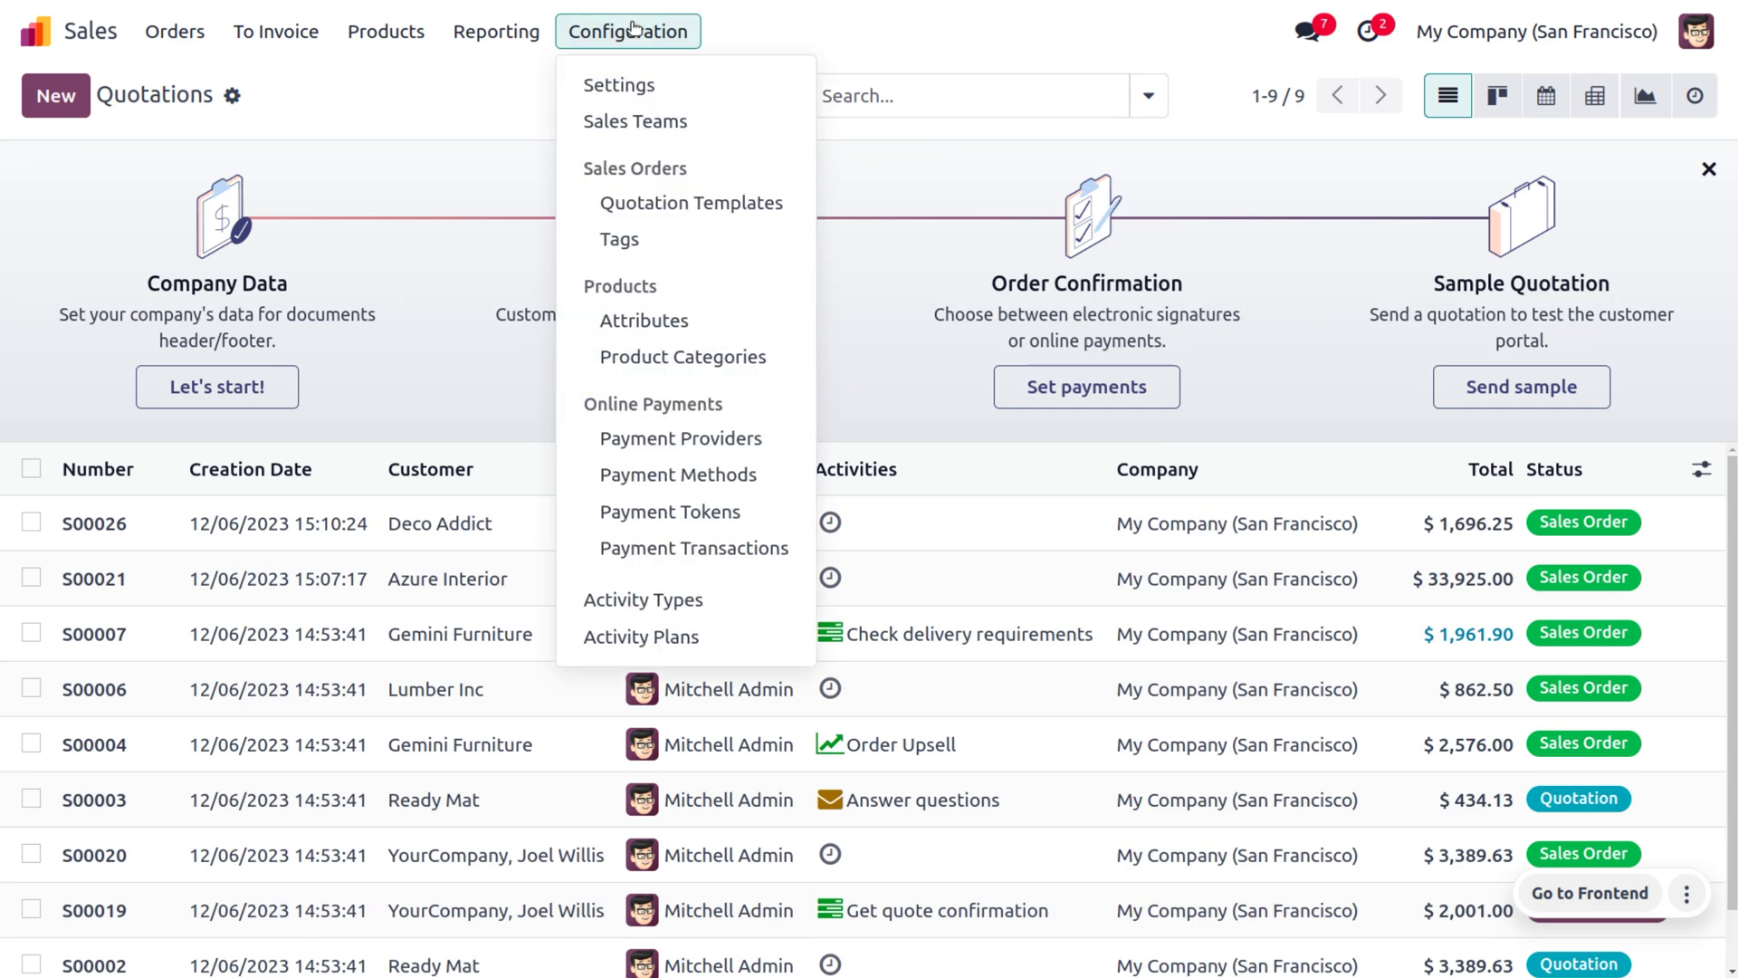
pyautogui.click(669, 590)
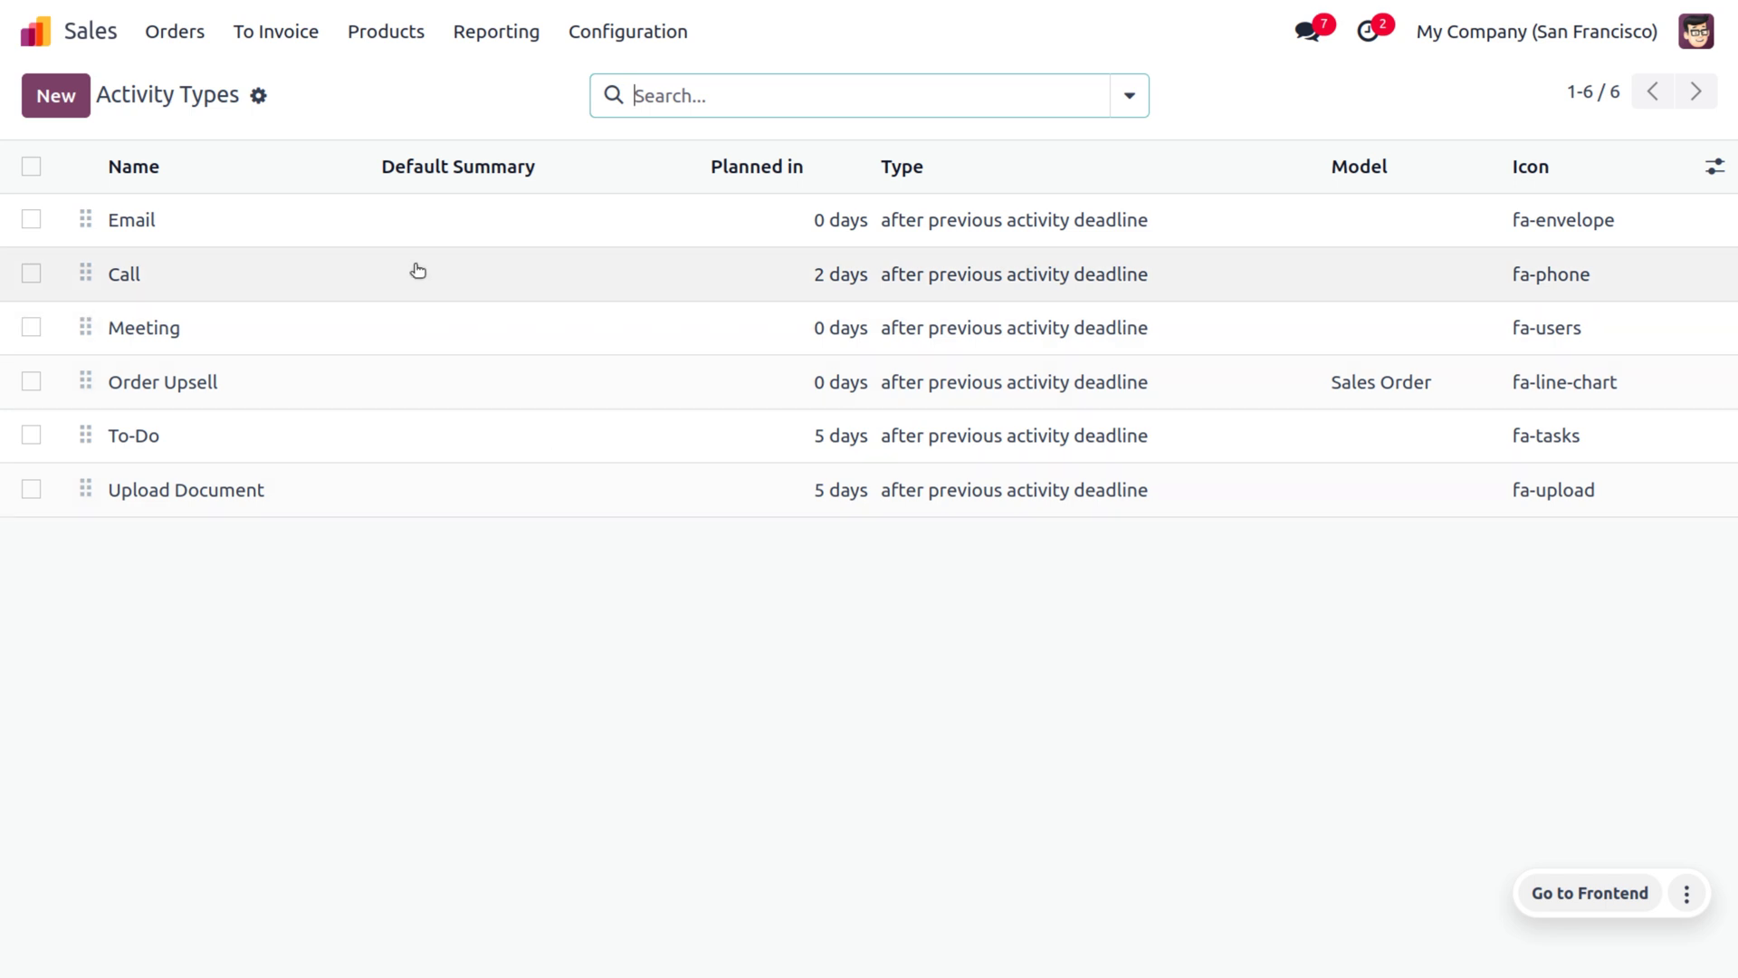
pyautogui.click(174, 230)
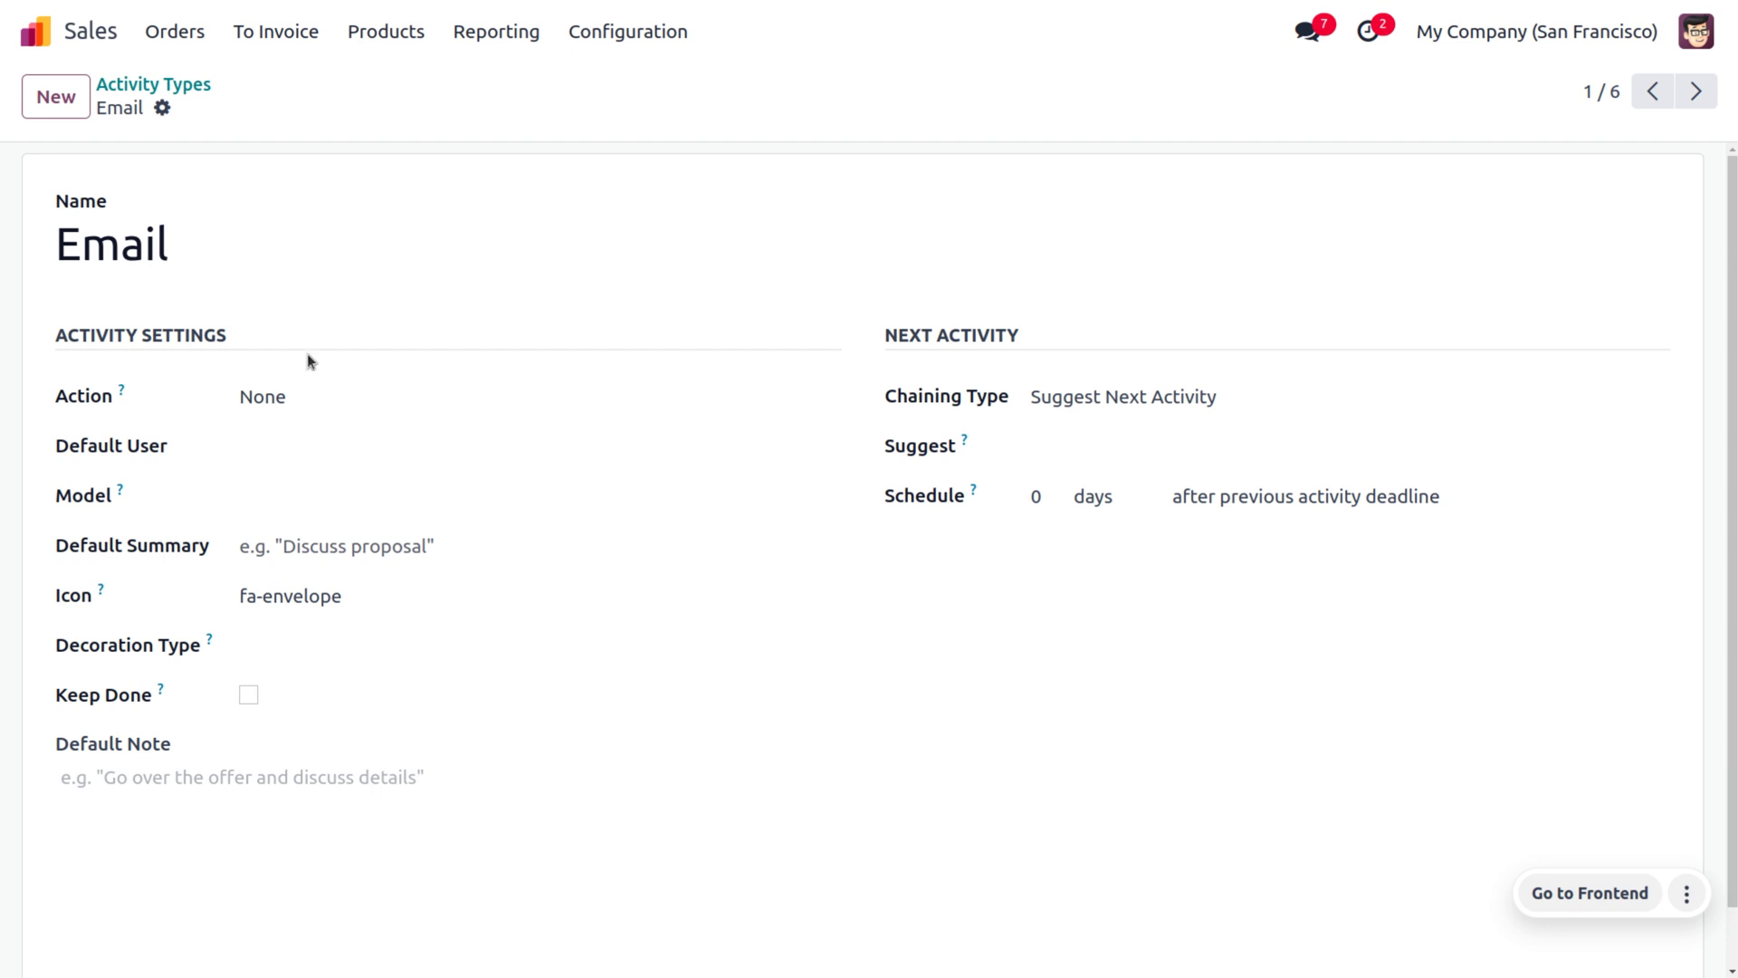
pyautogui.click(324, 405)
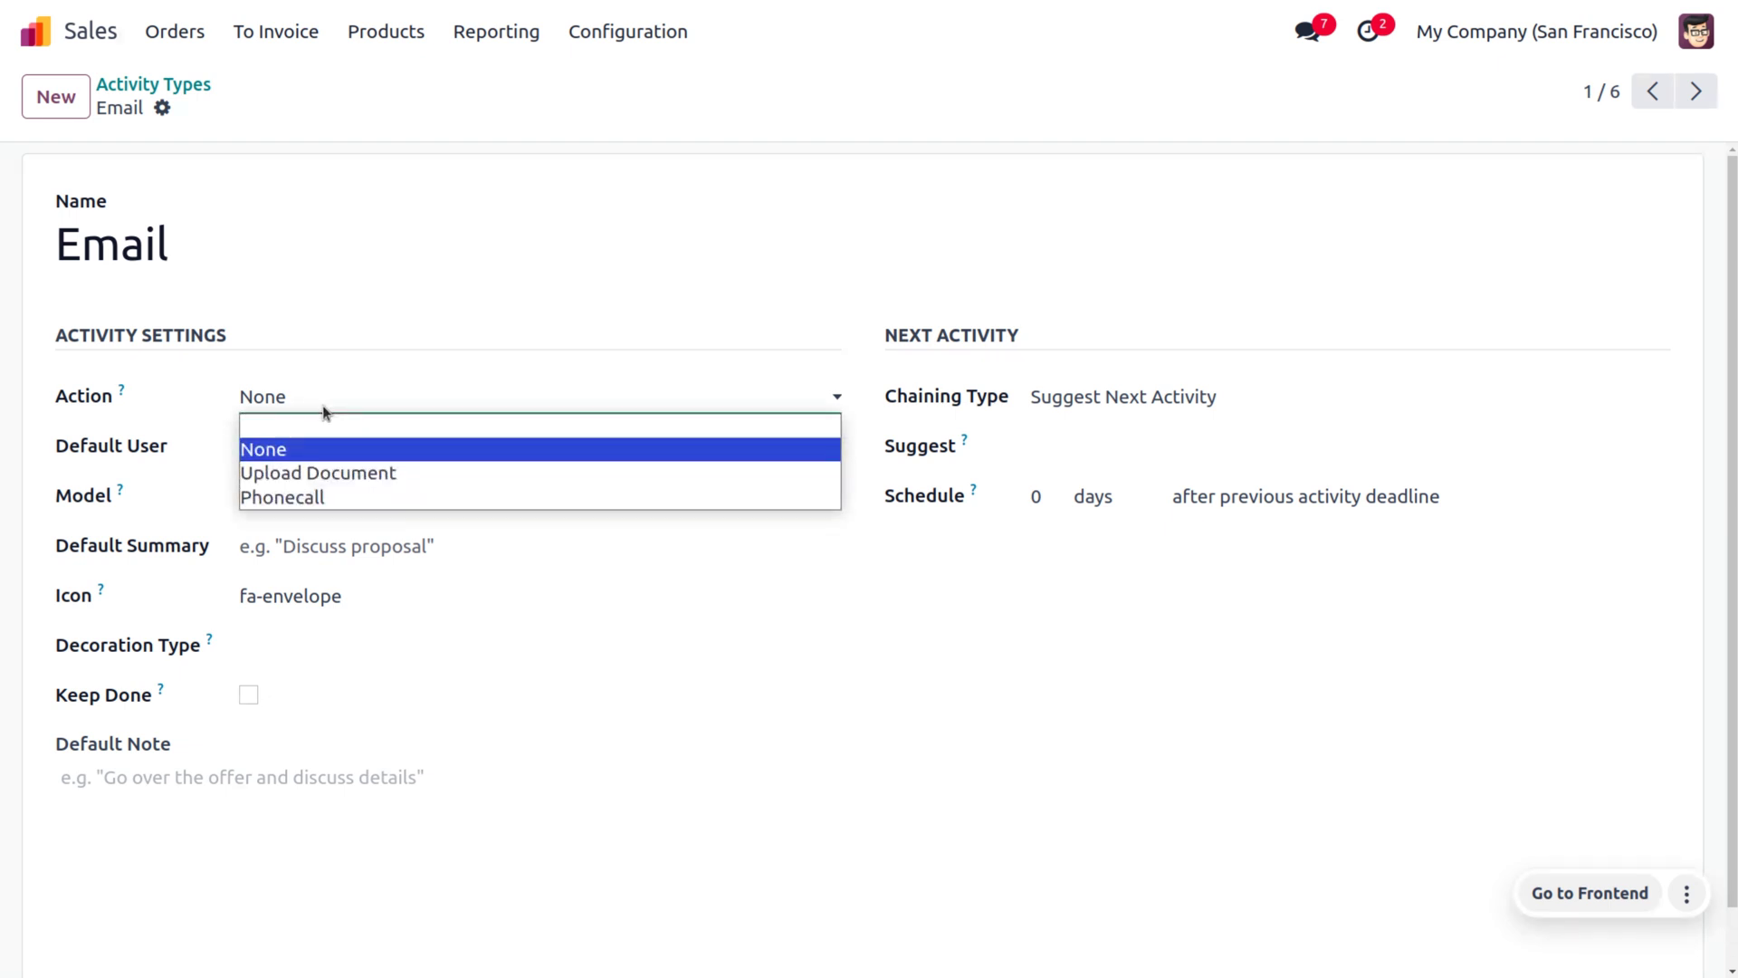
pyautogui.click(427, 549)
pyautogui.click(334, 447)
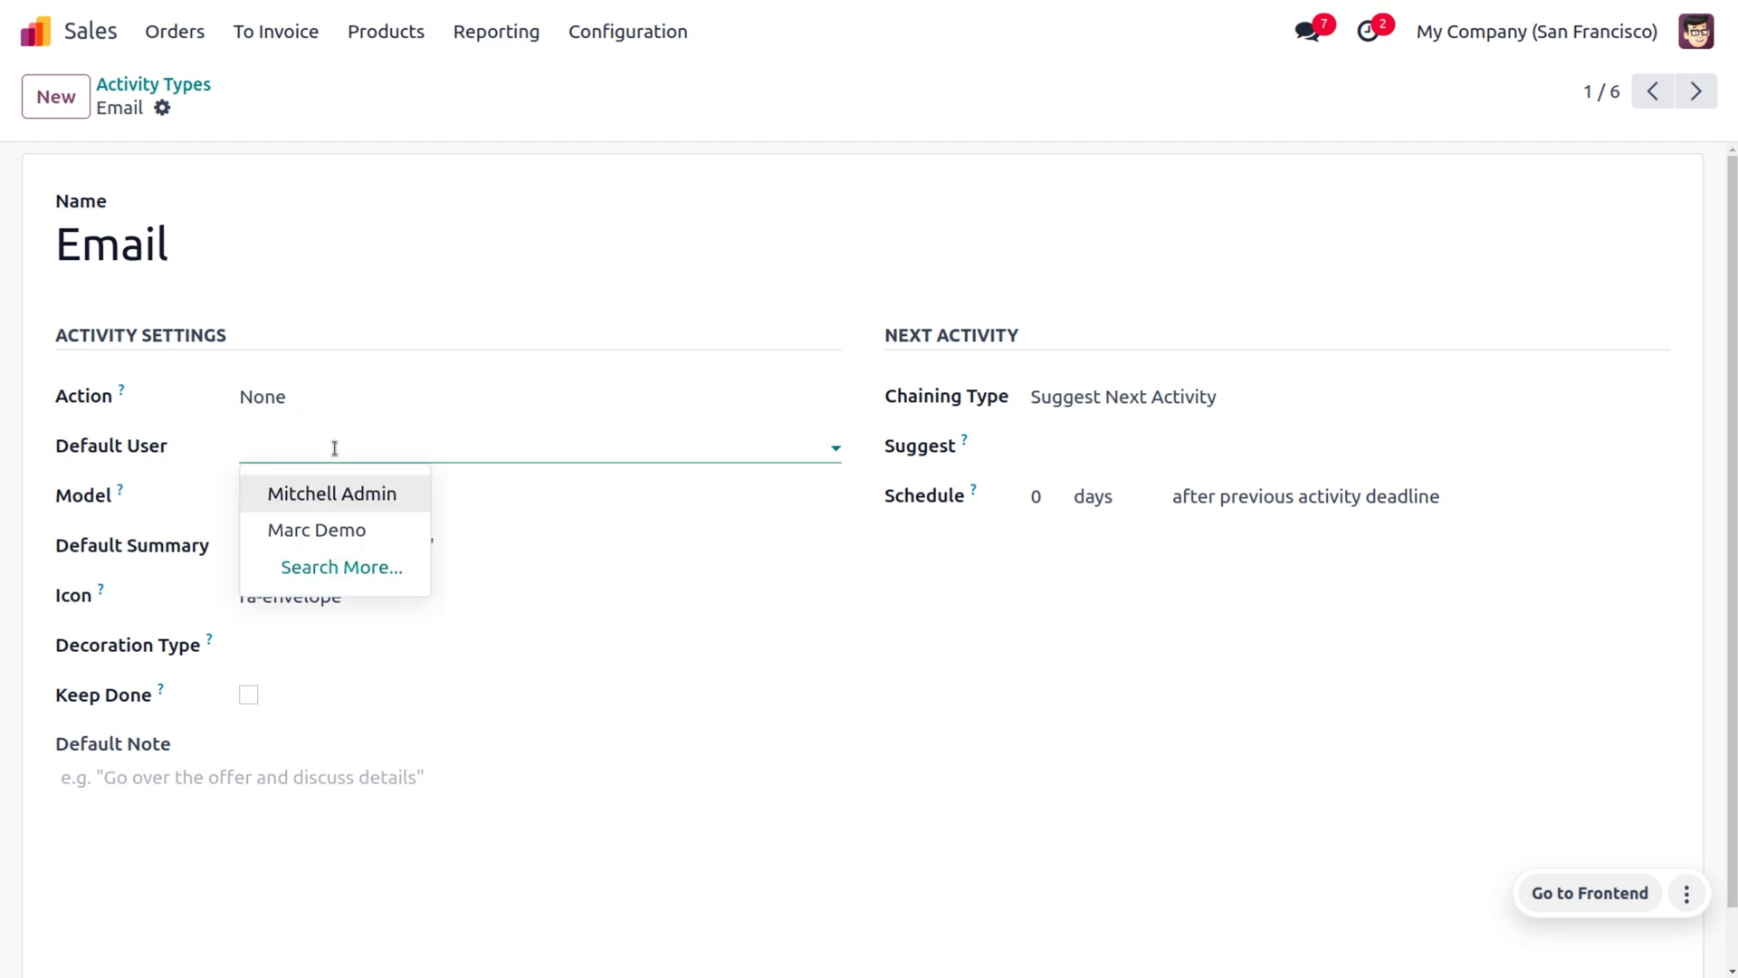
pyautogui.click(344, 491)
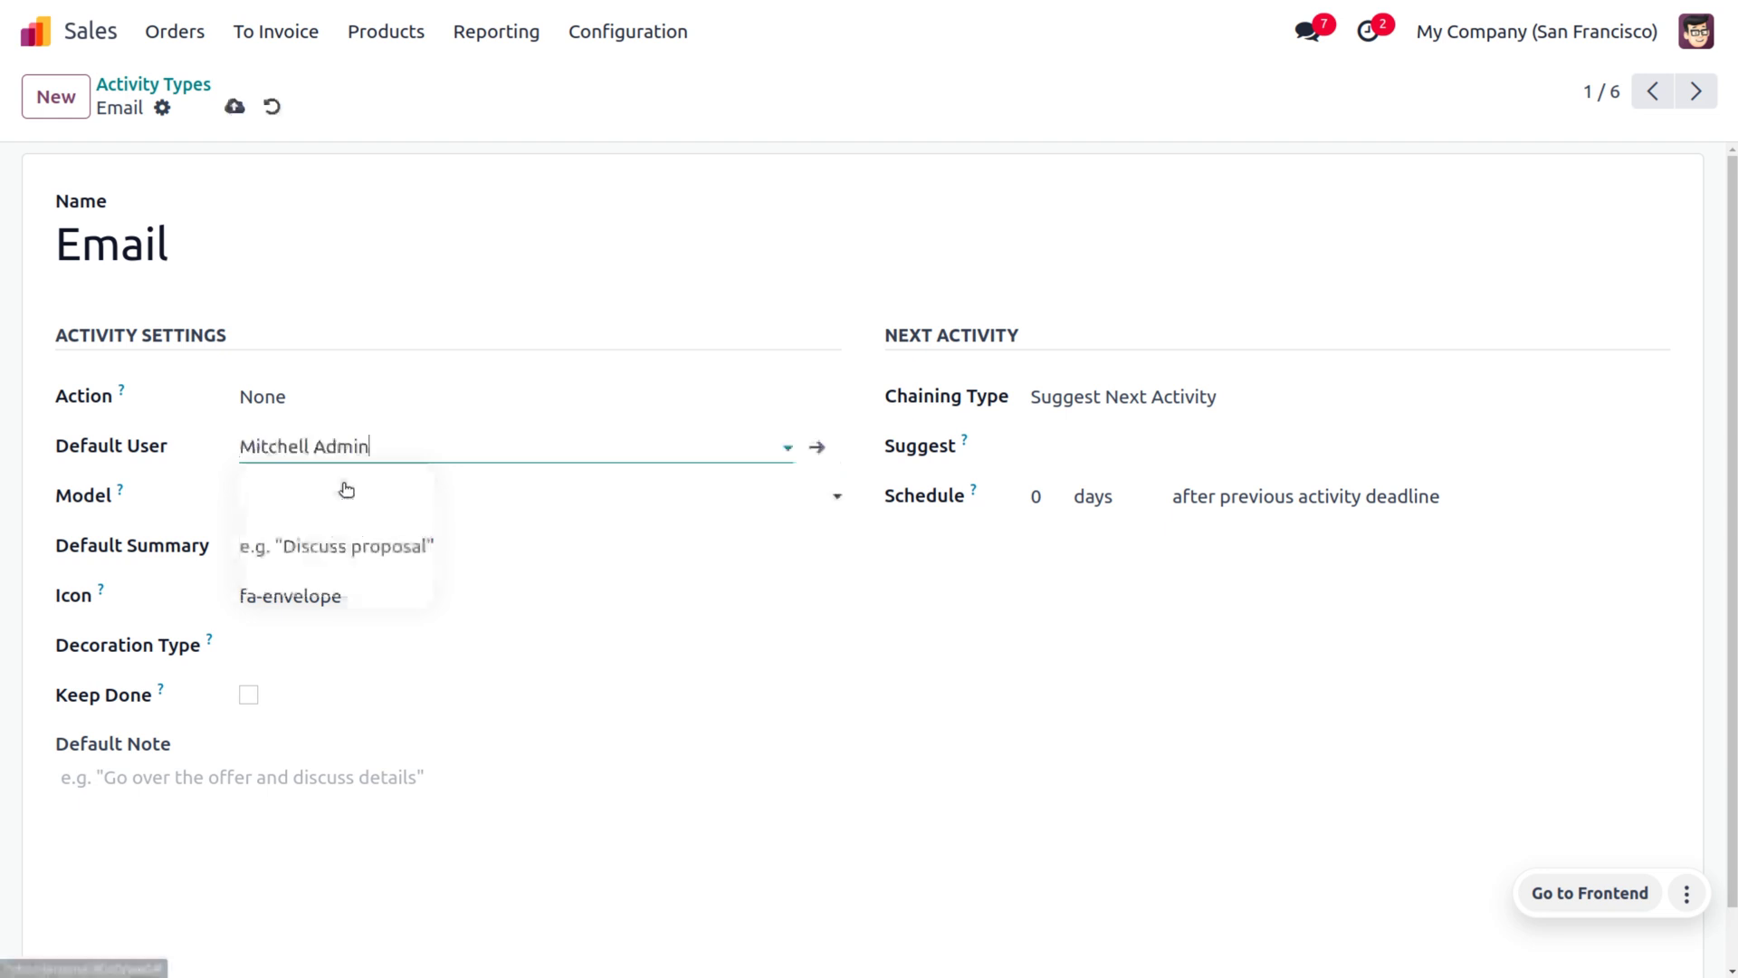
# Set the Email activity type's default summary to "Discuss proposal" and review its model and chaining type options.
pyautogui.click(344, 500)
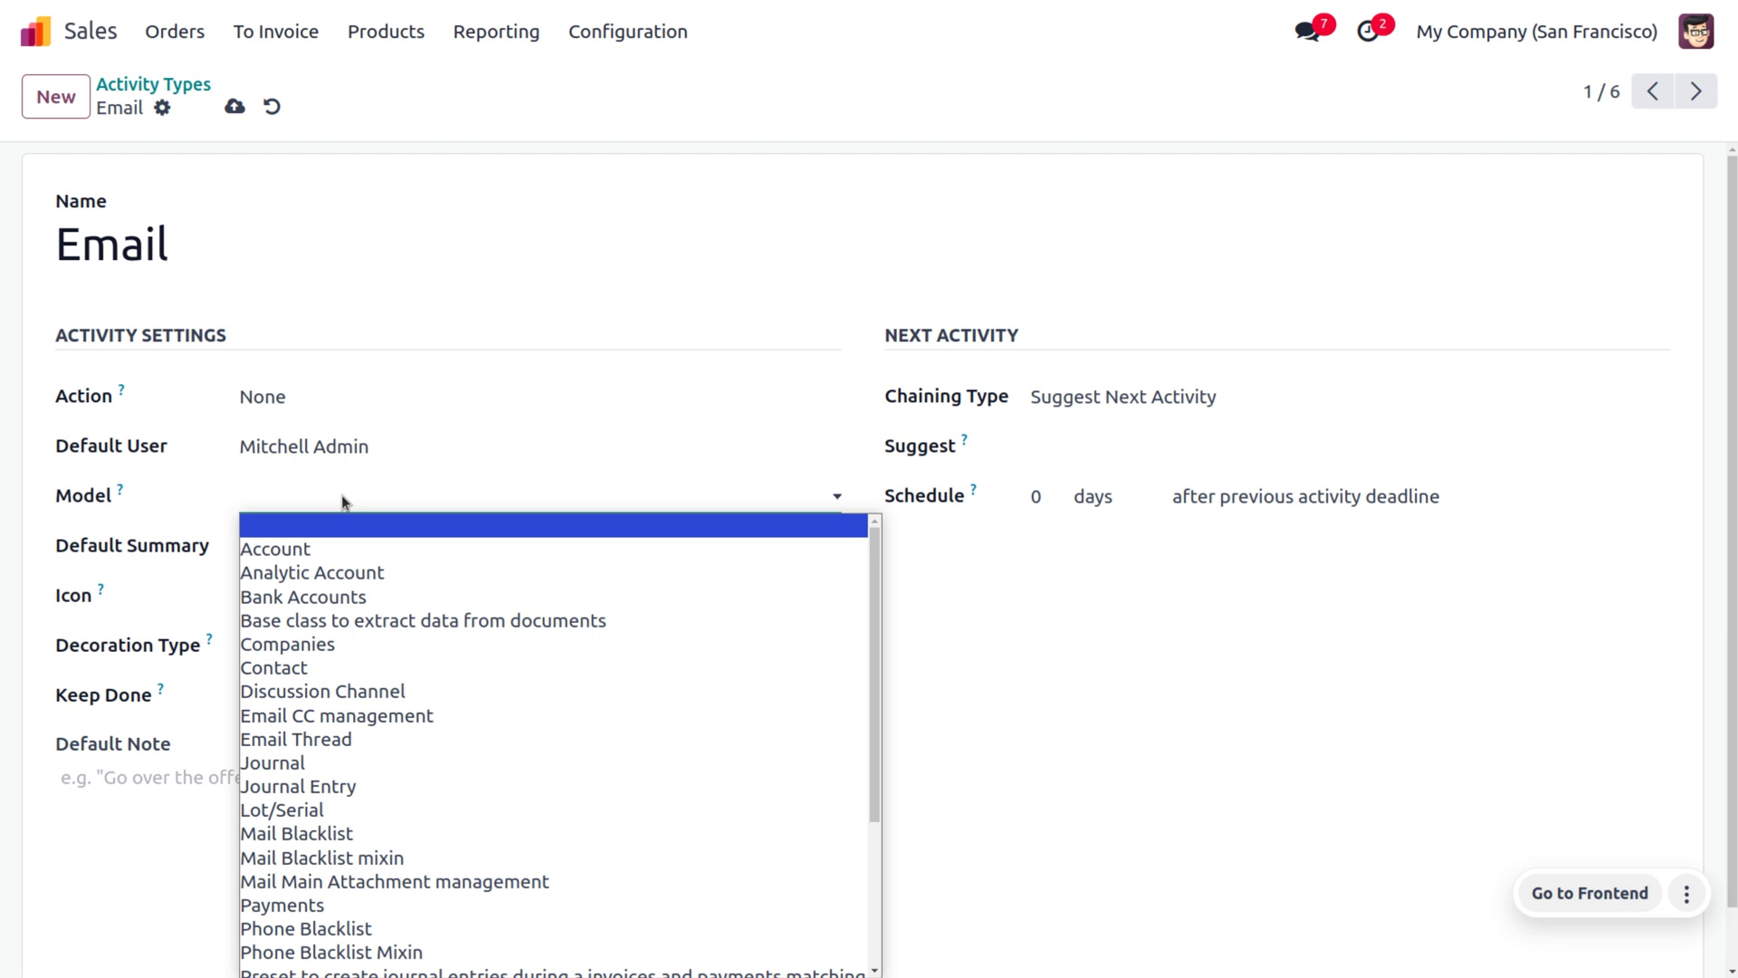
pyautogui.click(344, 501)
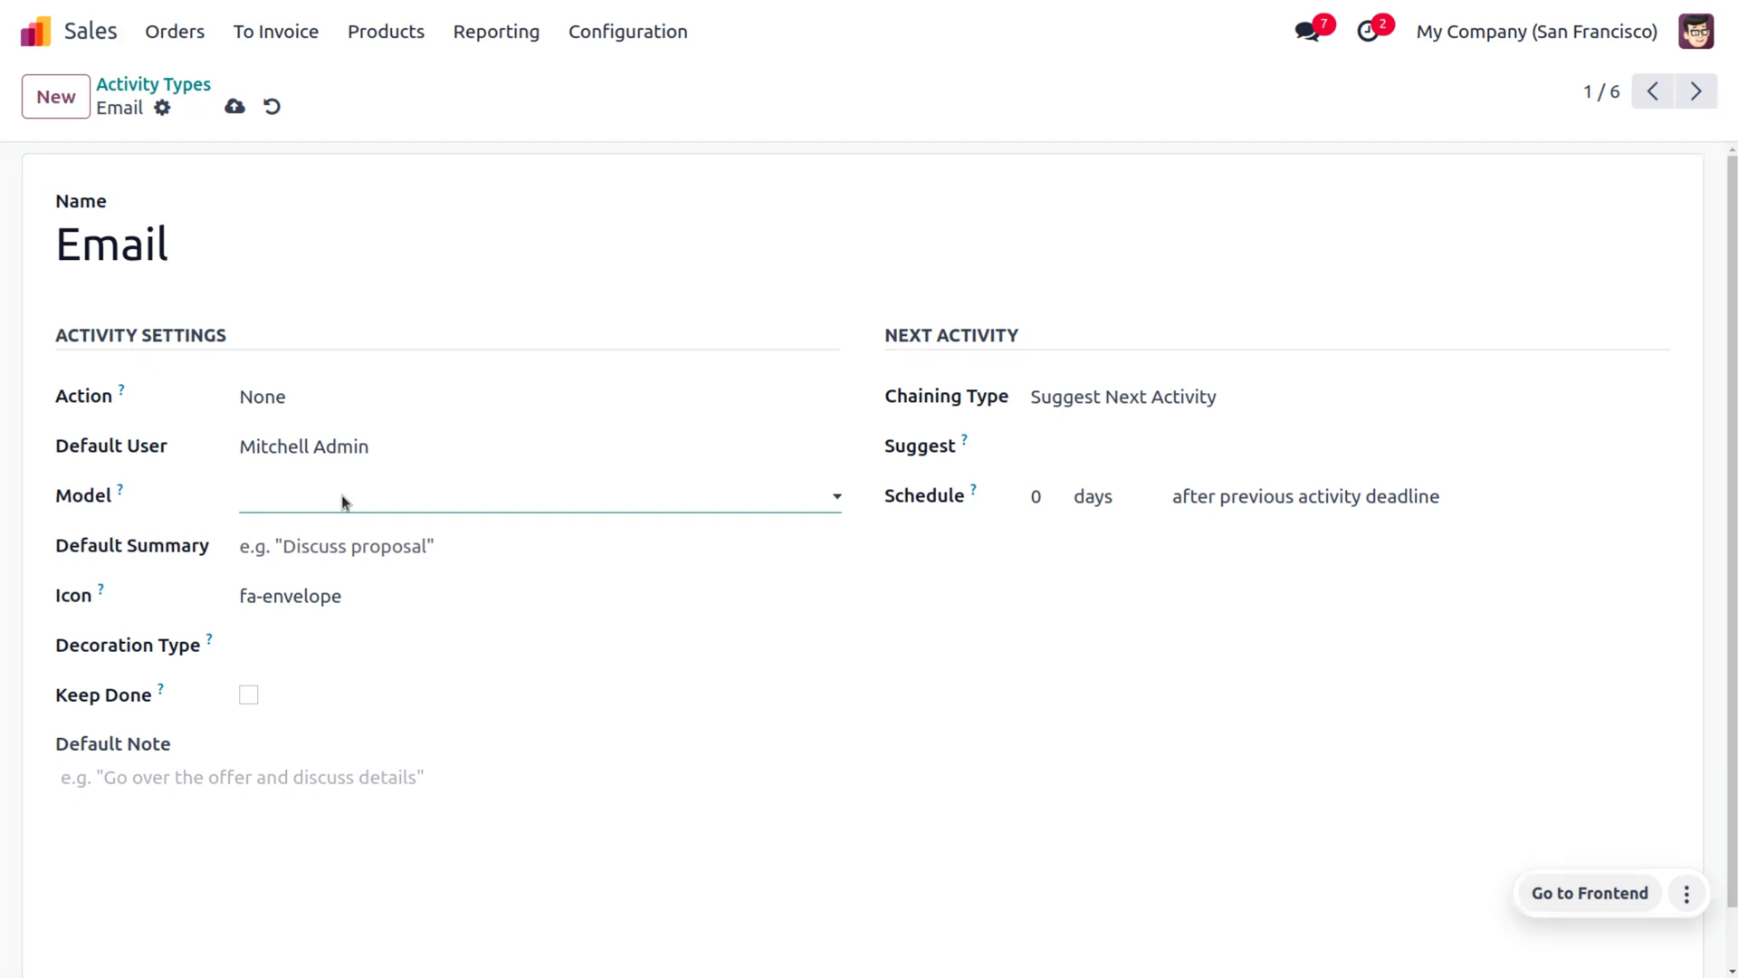
pyautogui.click(337, 535)
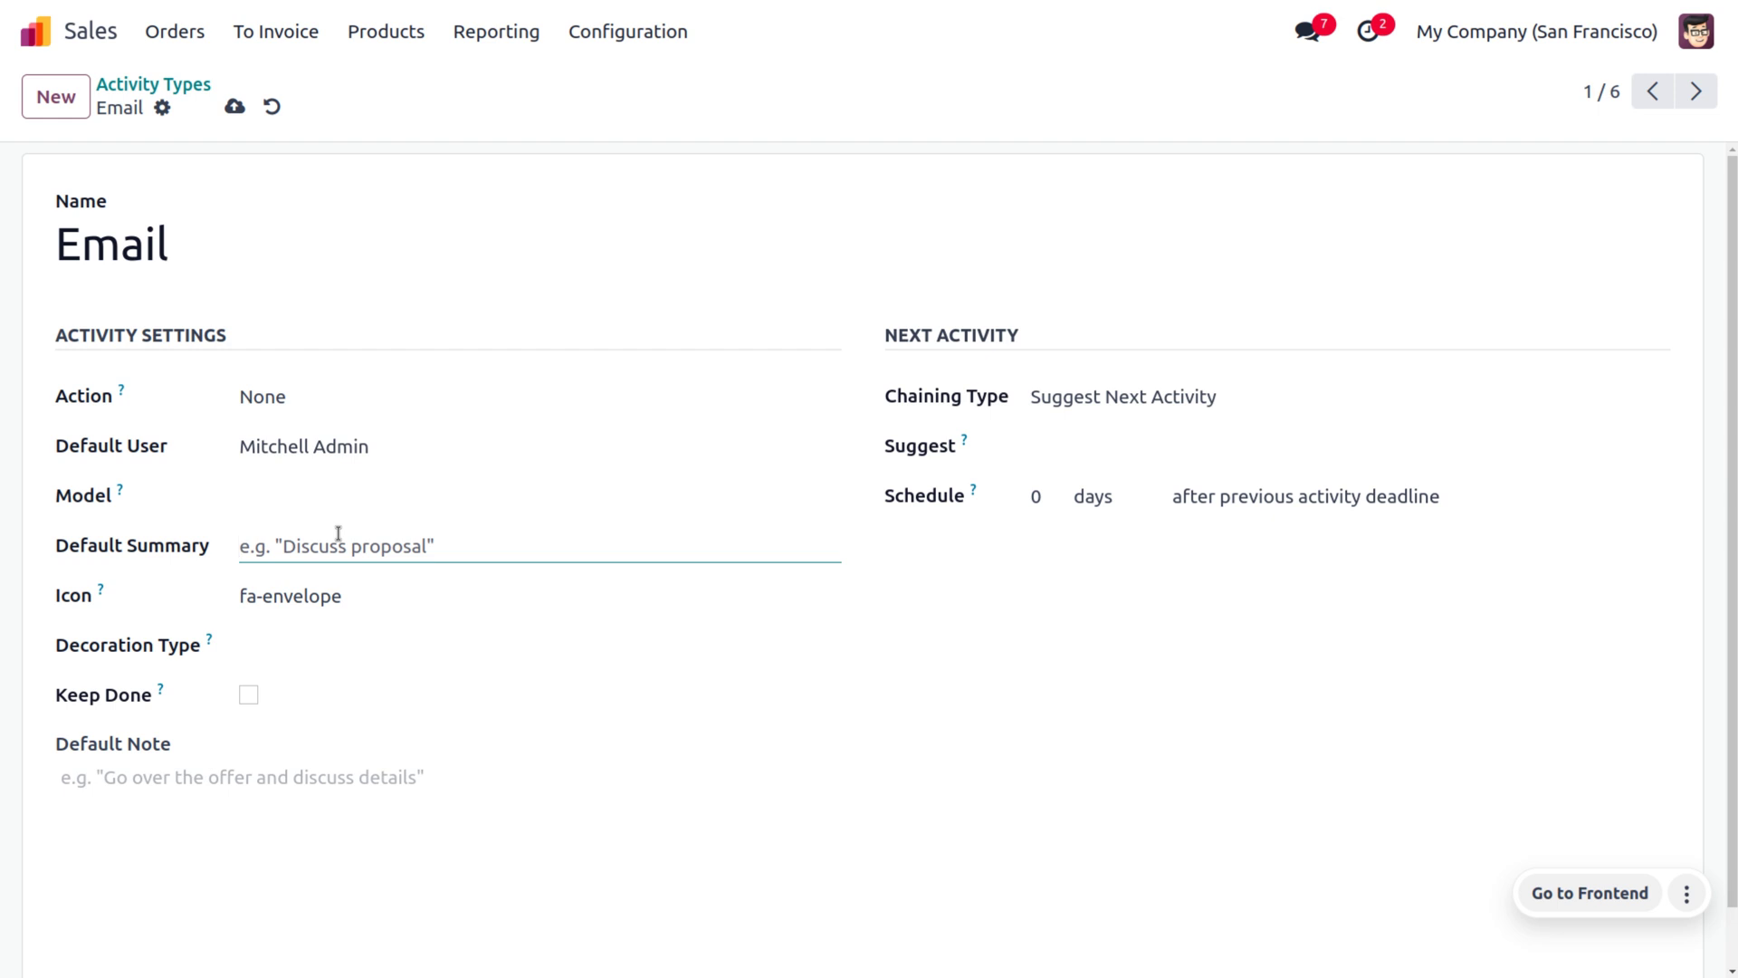
pyautogui.write('D')
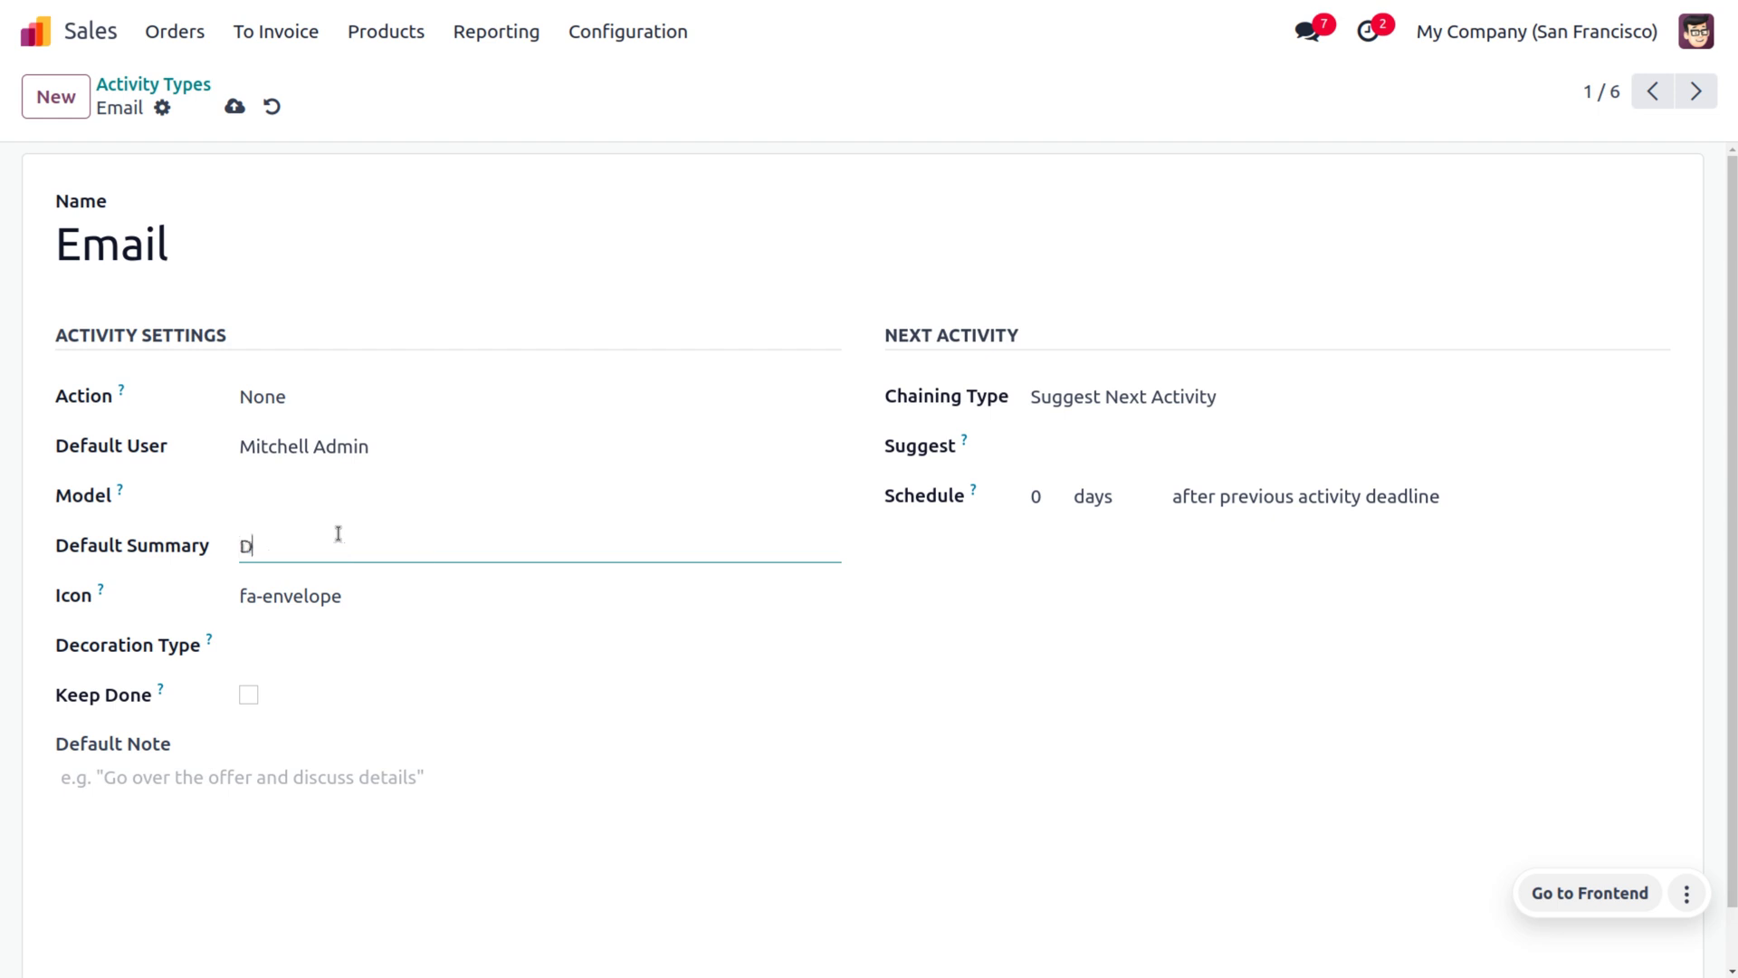
pyautogui.write('iscuss proposal')
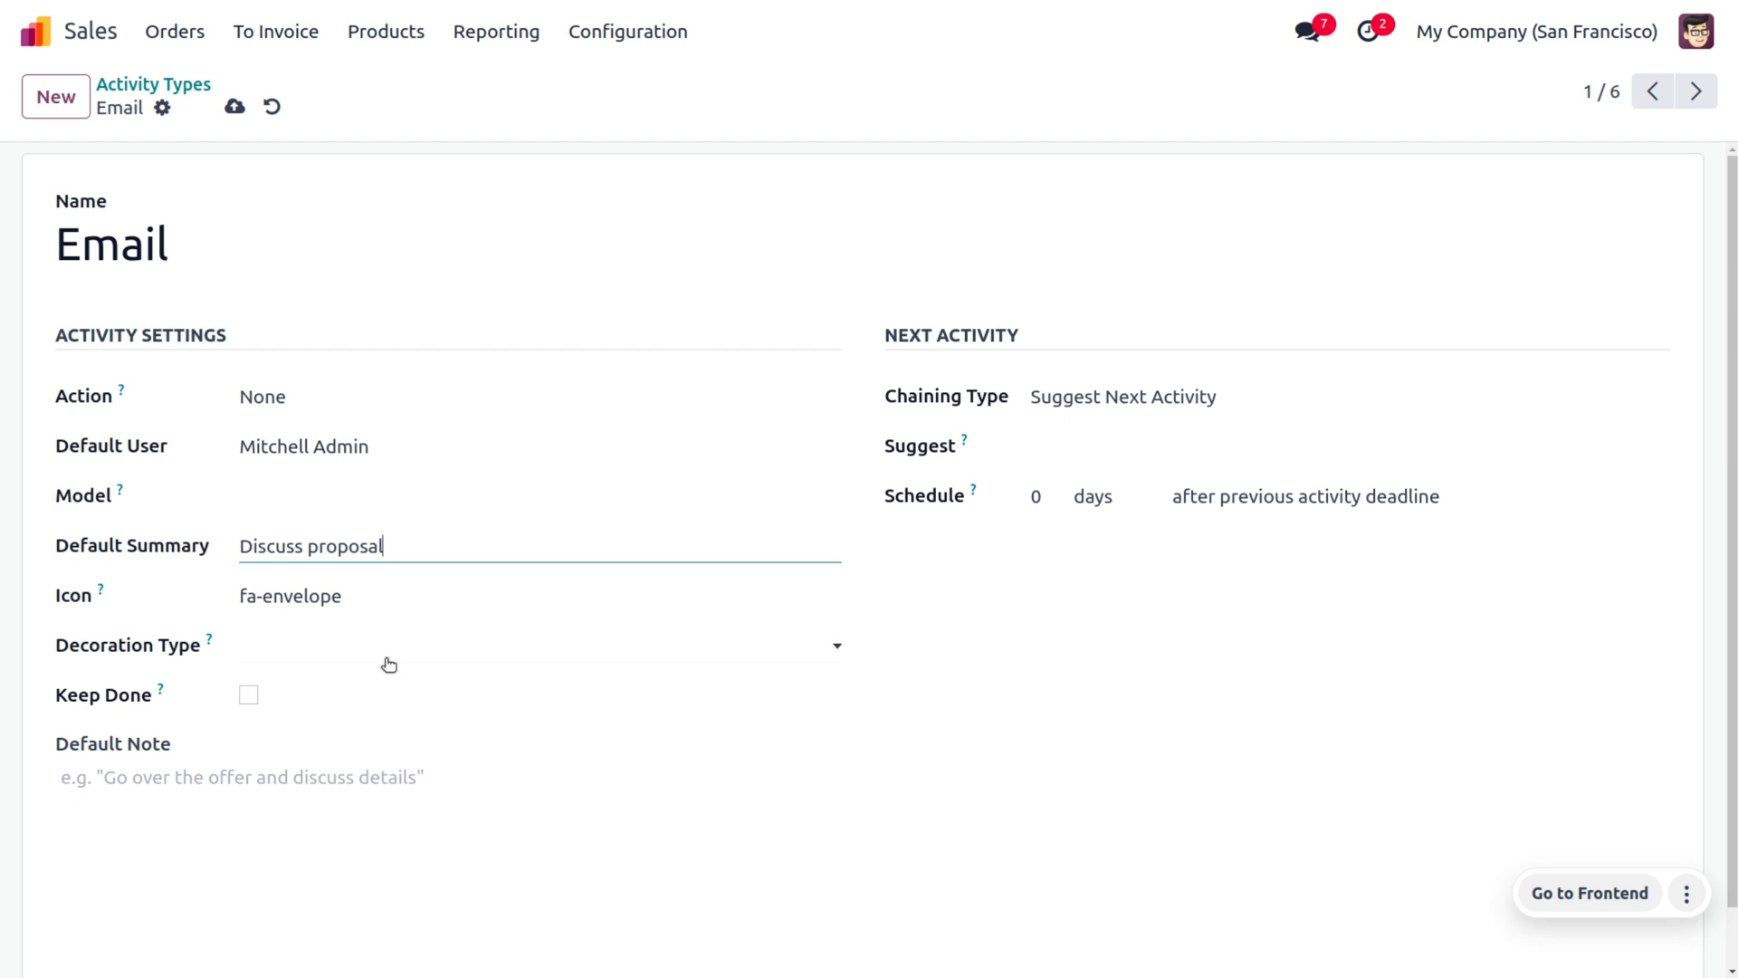
pyautogui.click(1093, 405)
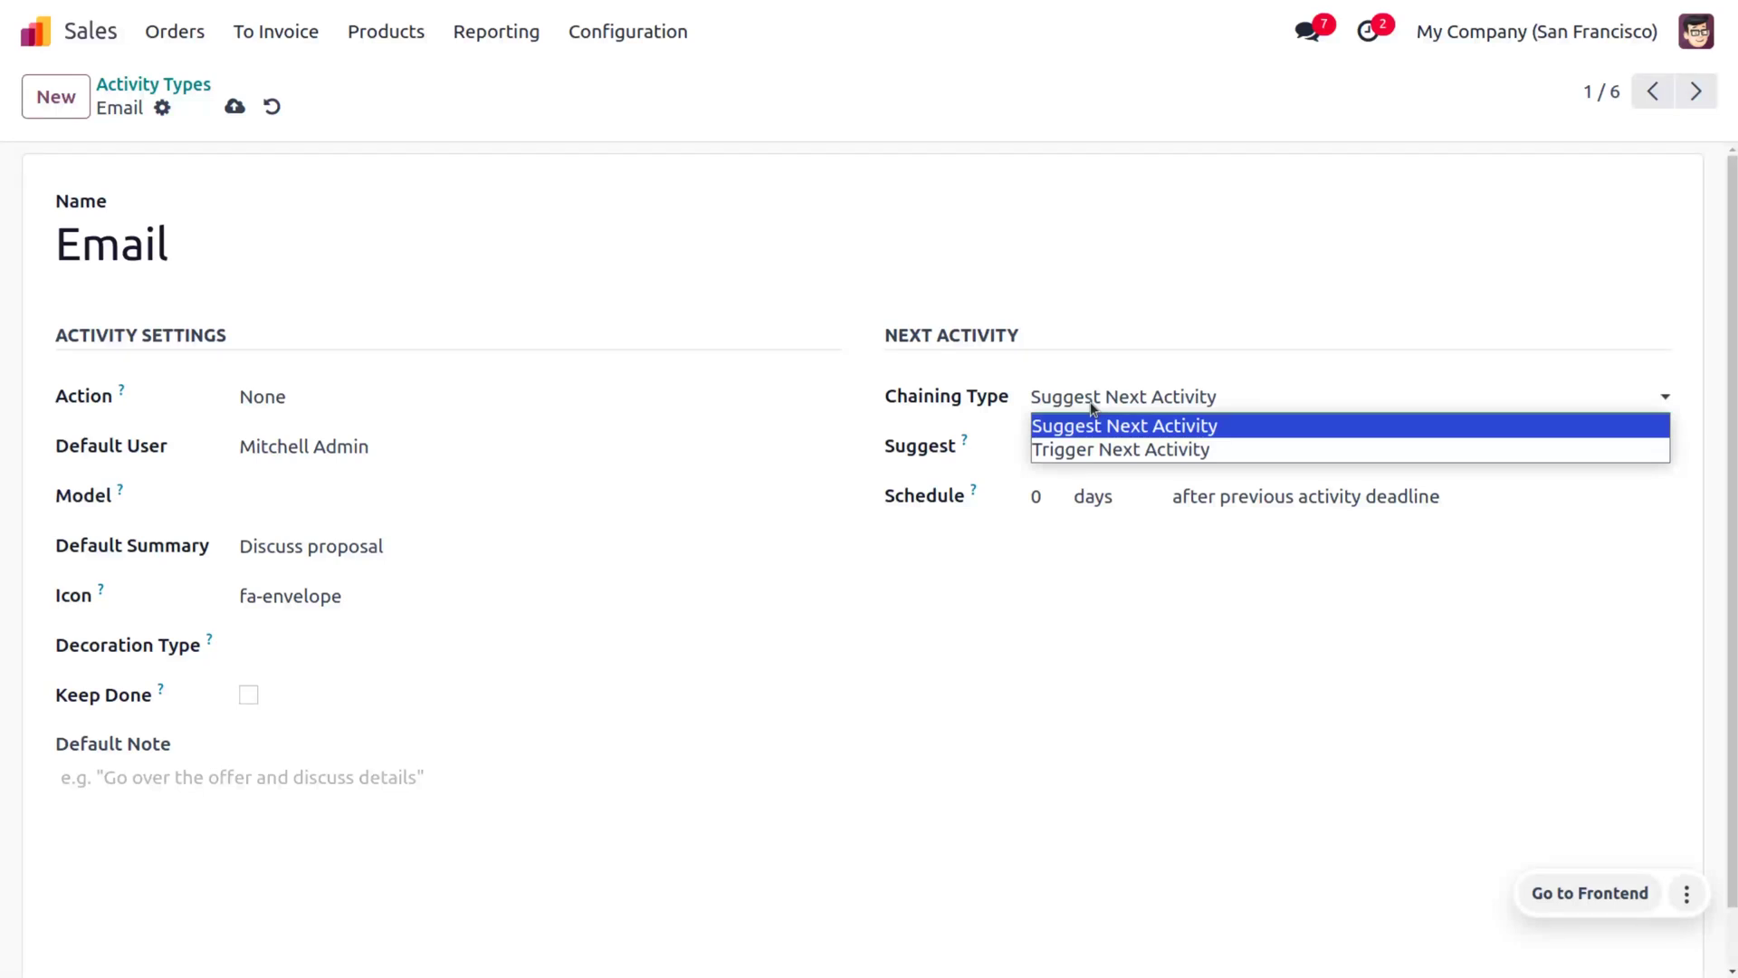
pyautogui.click(1092, 406)
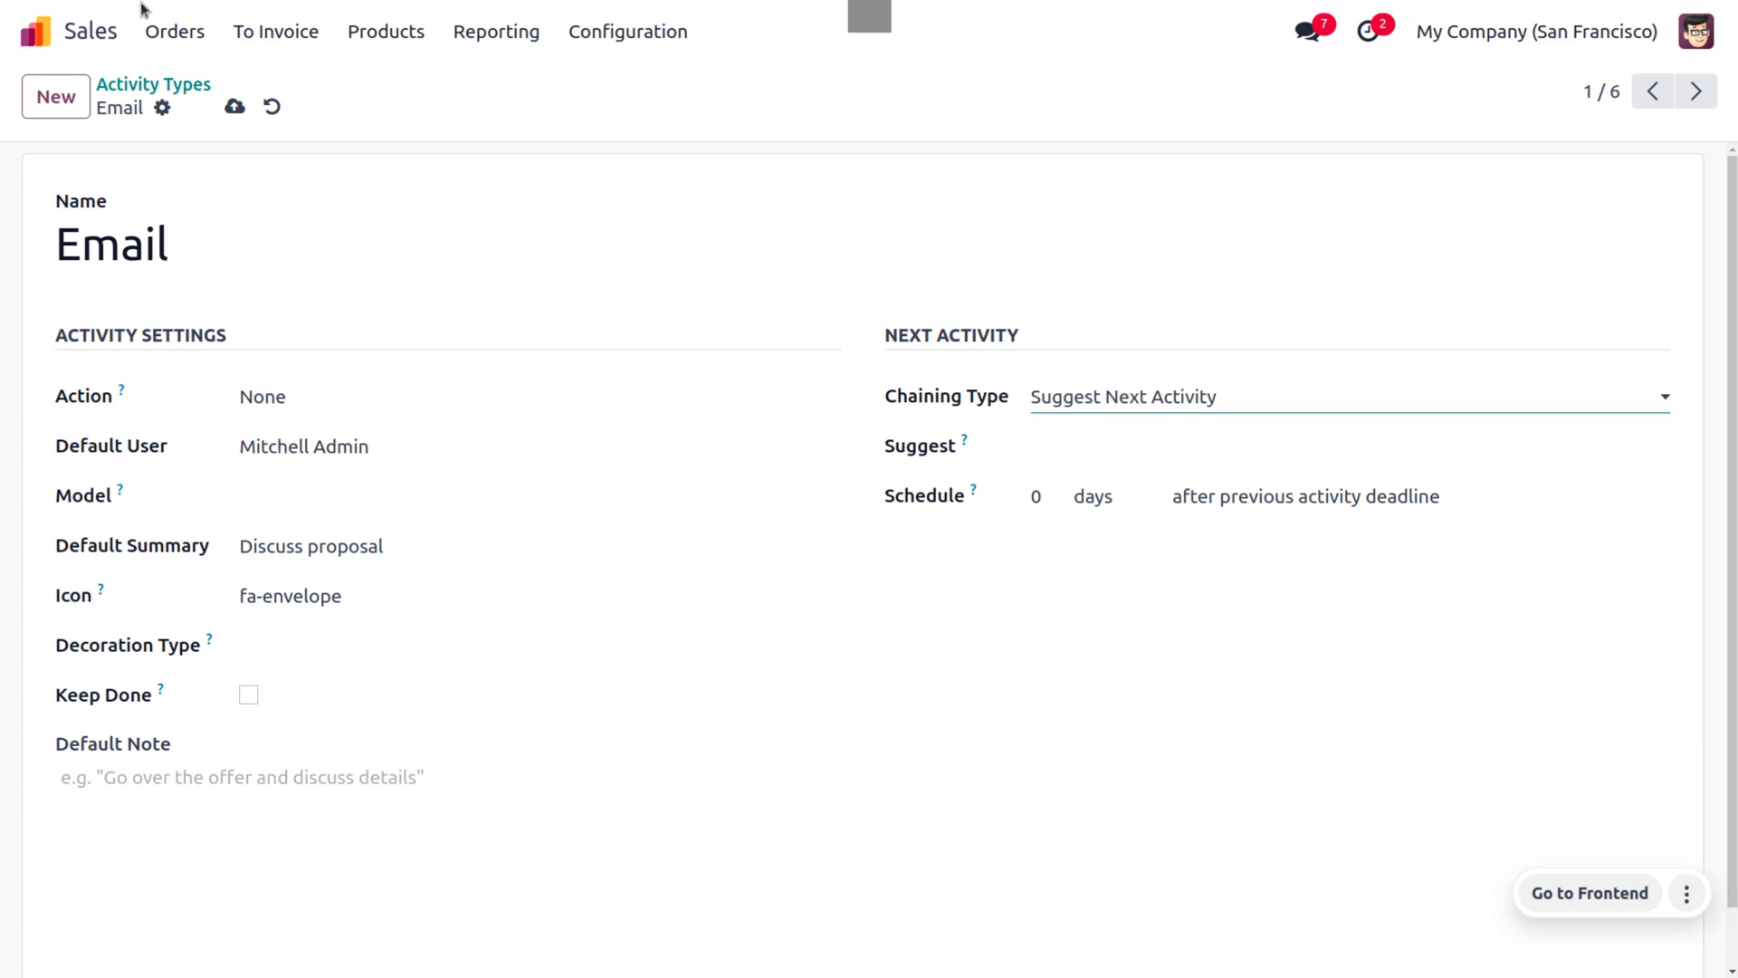
# Schedule an Email activity for the Deco Addict sales order from the quotations list.
pyautogui.click(177, 40)
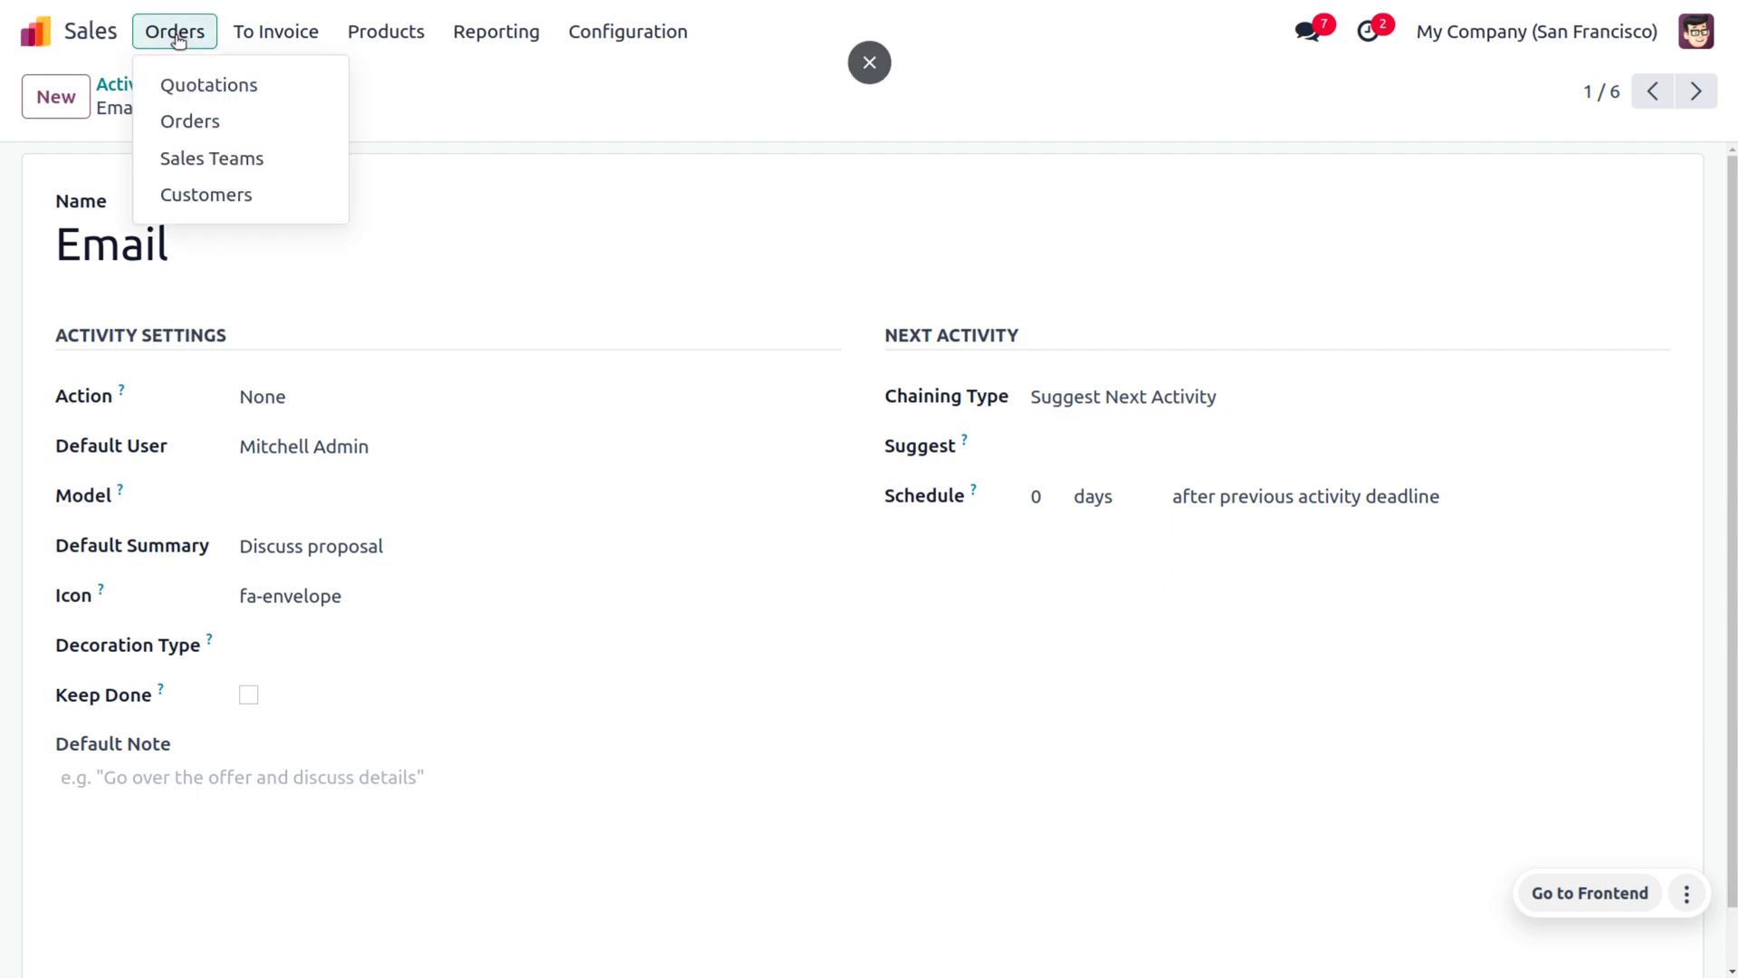
pyautogui.click(199, 79)
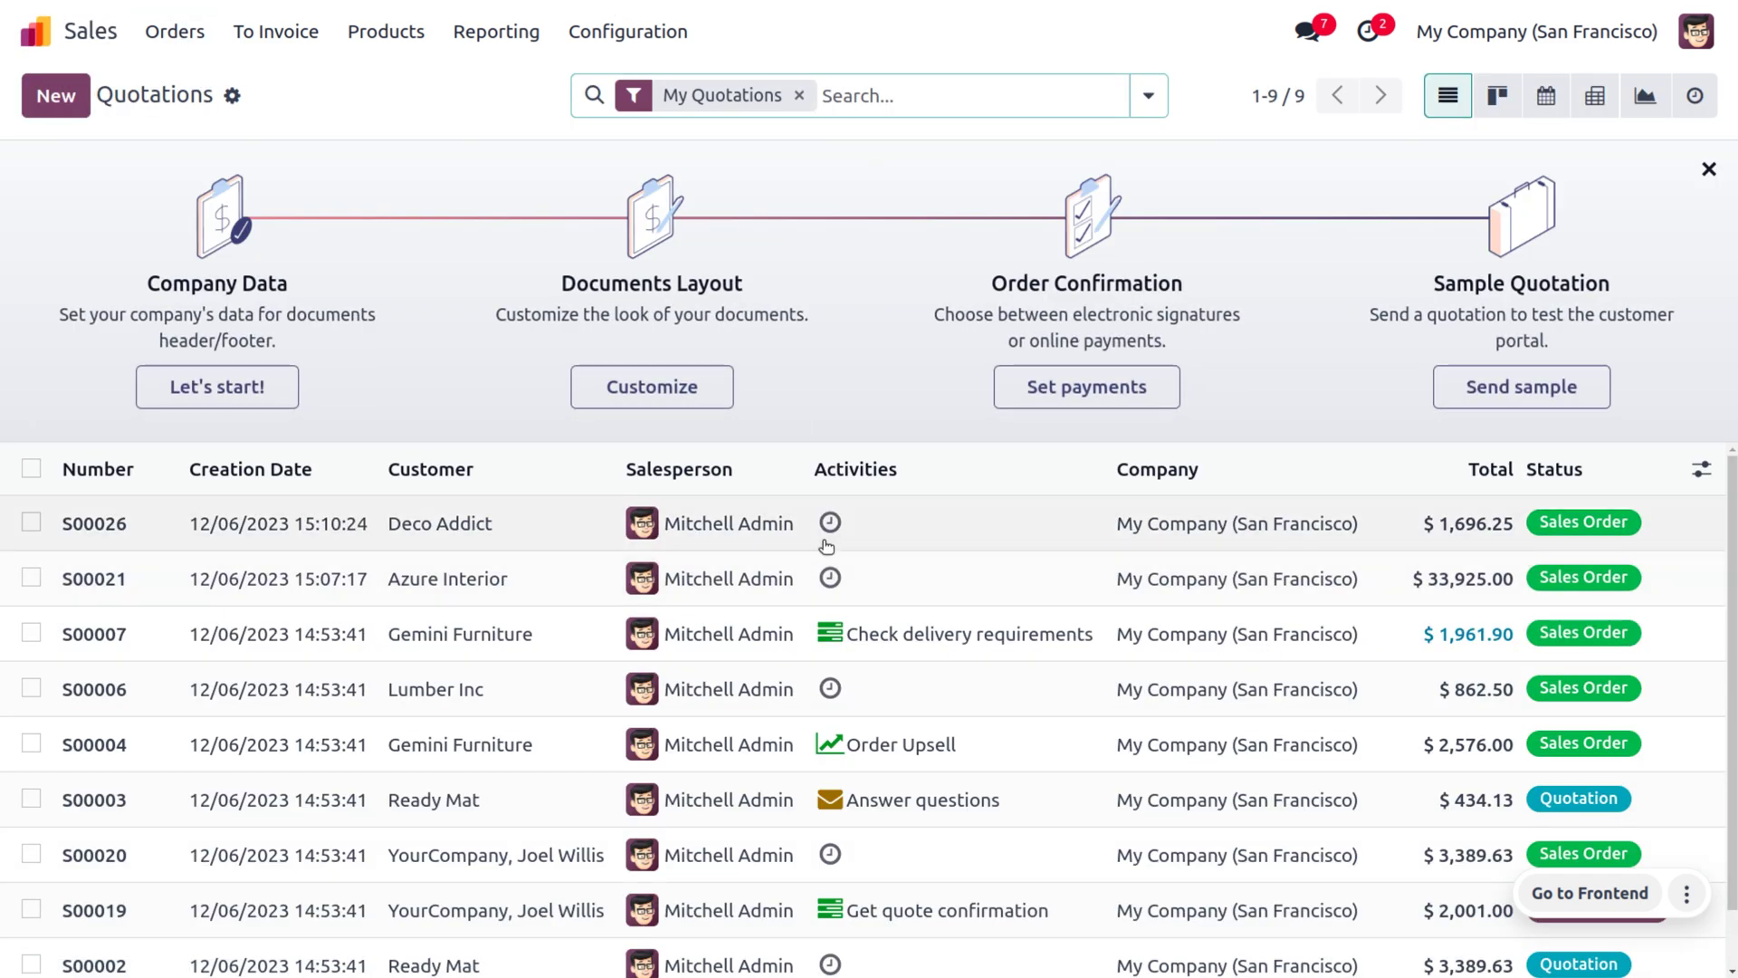
pyautogui.click(829, 523)
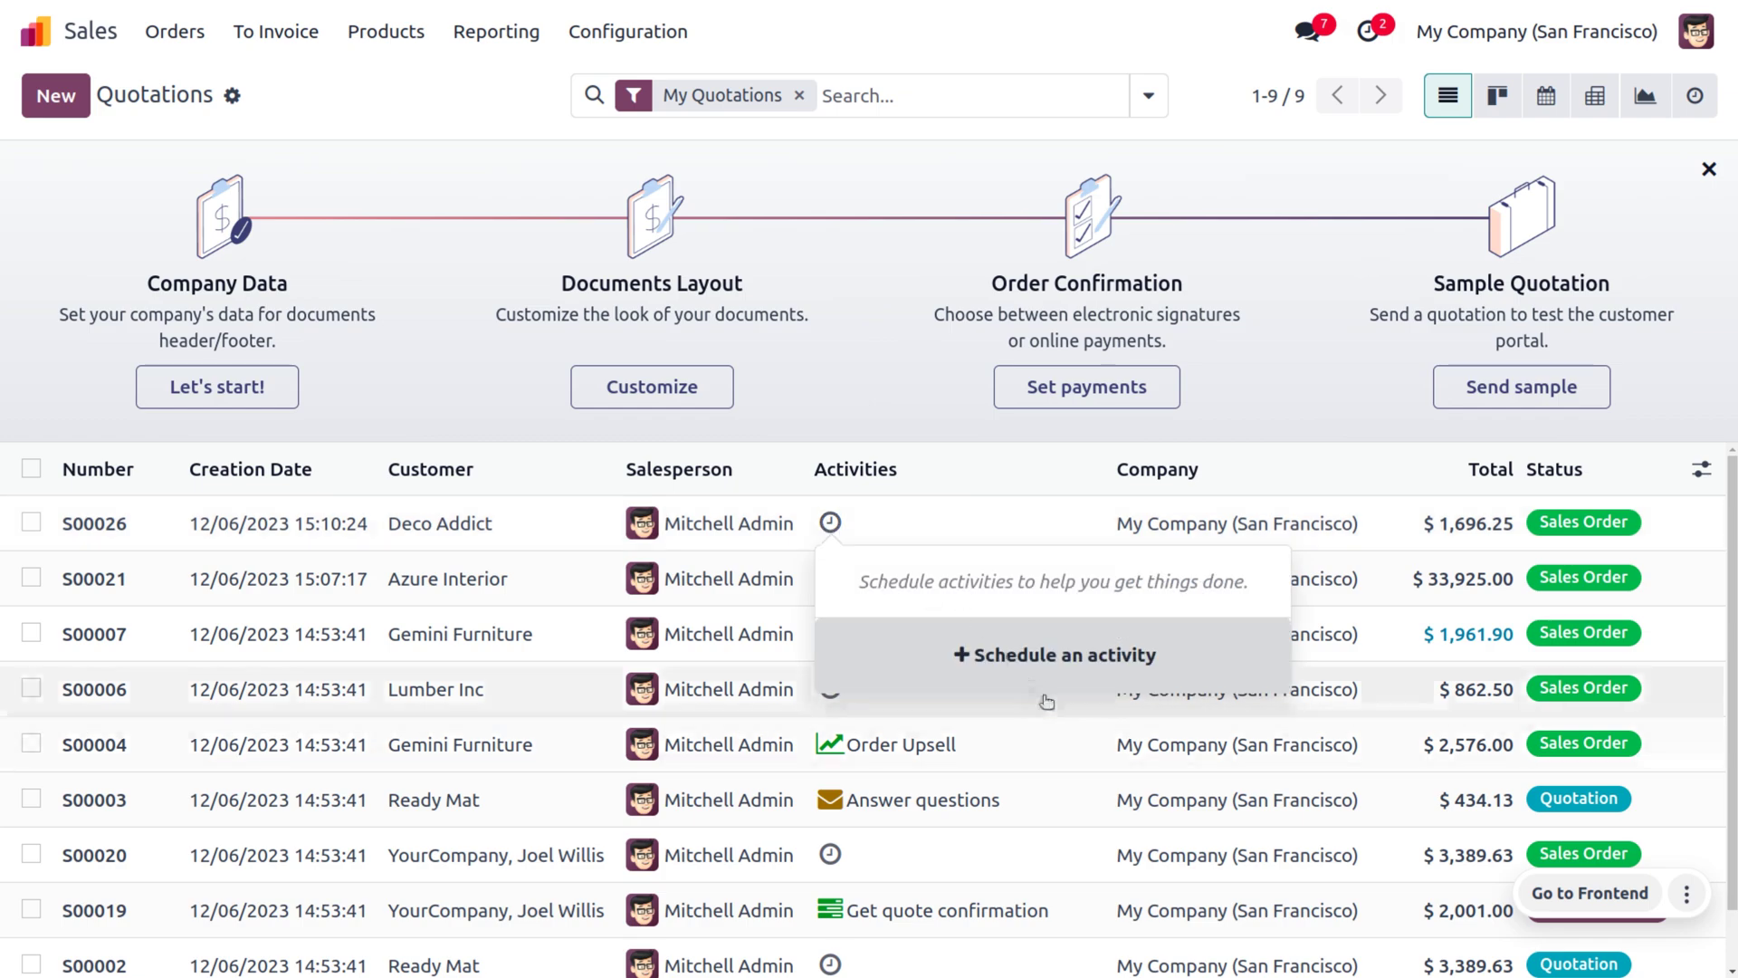
pyautogui.click(1045, 654)
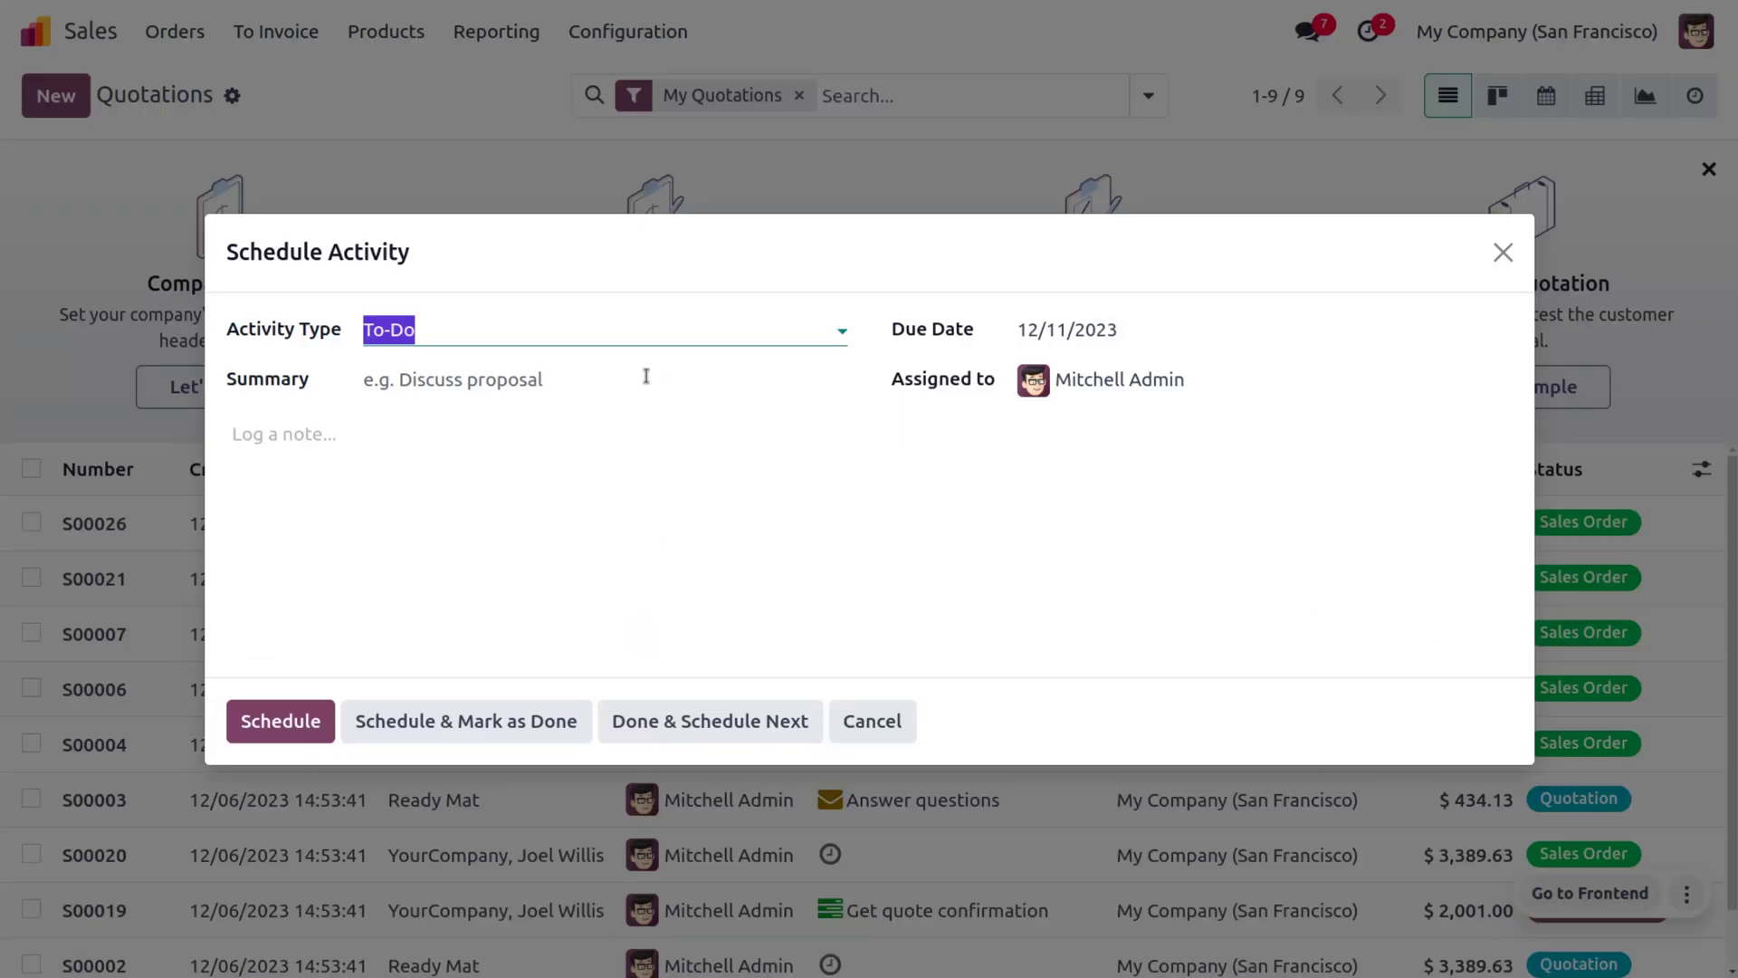
pyautogui.click(557, 328)
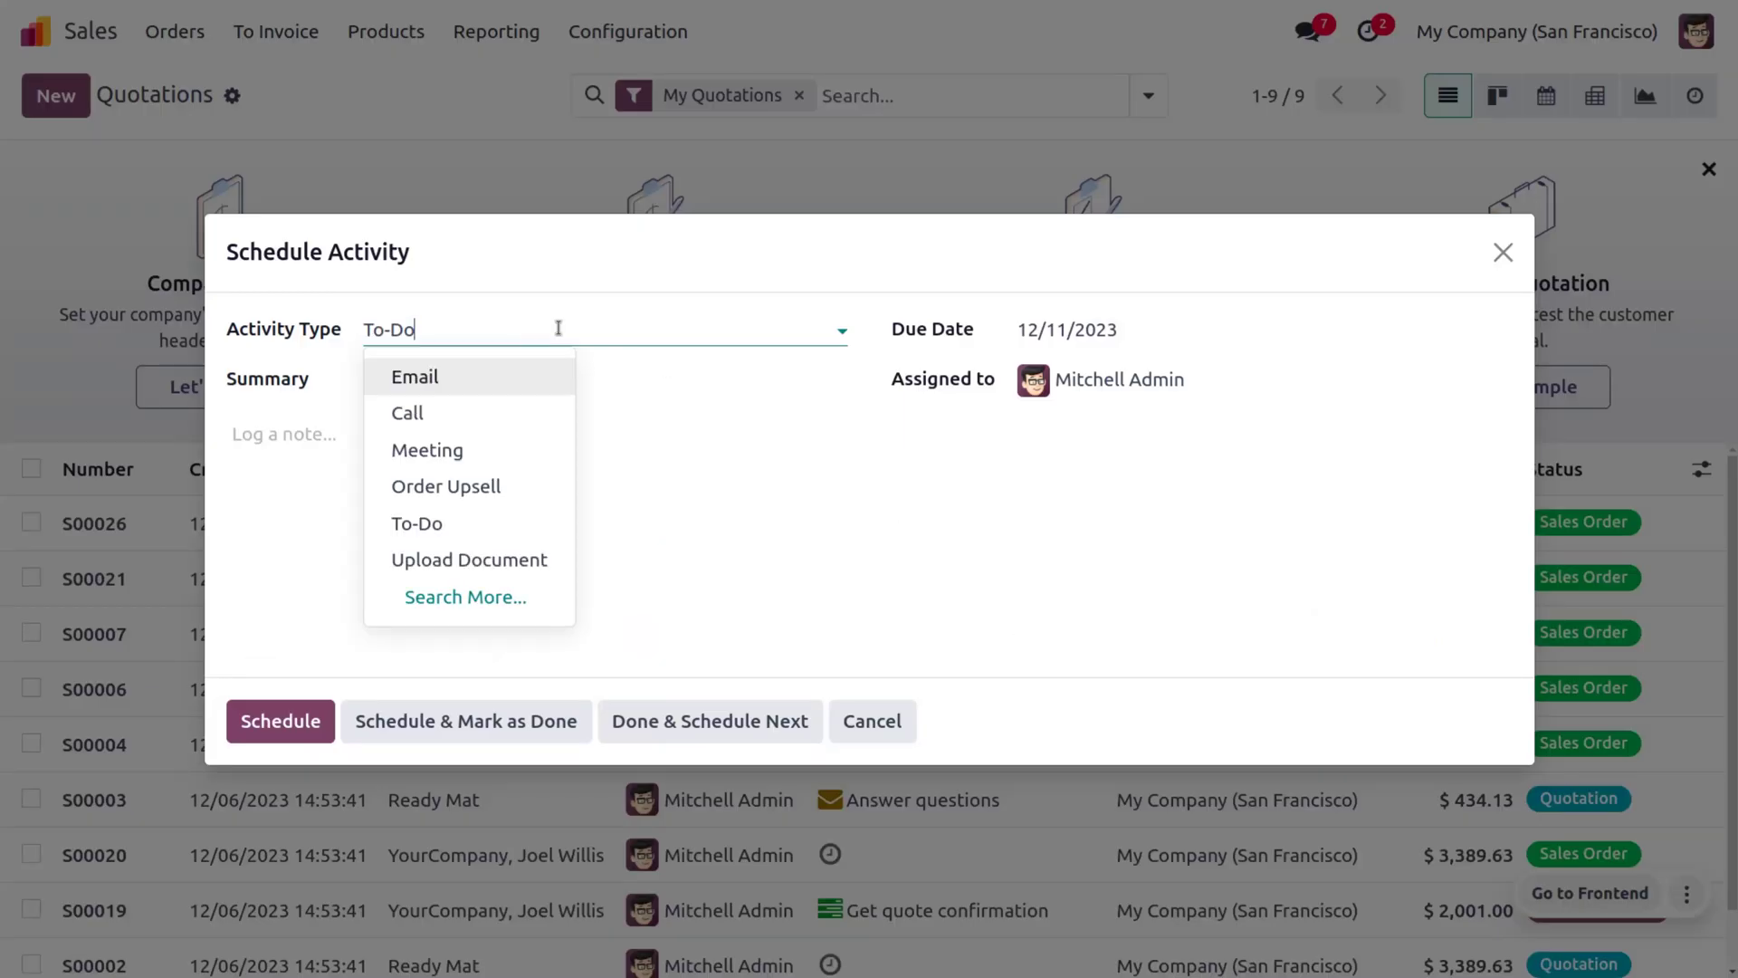
pyautogui.click(439, 379)
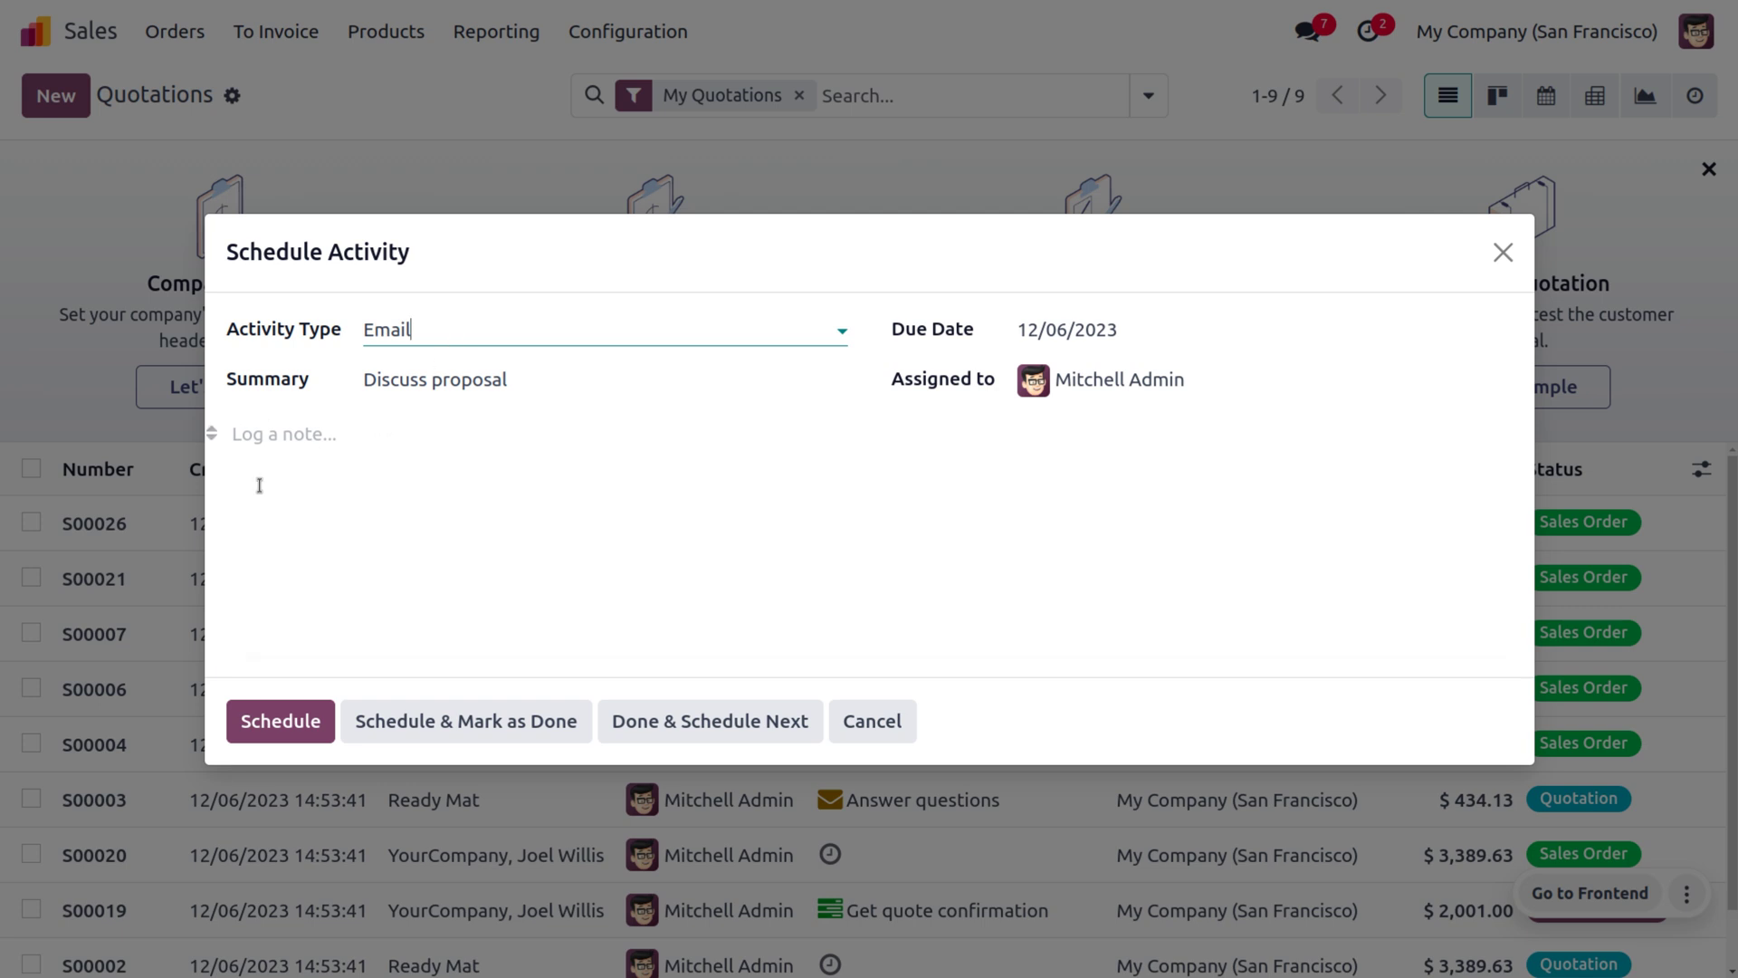
pyautogui.click(367, 484)
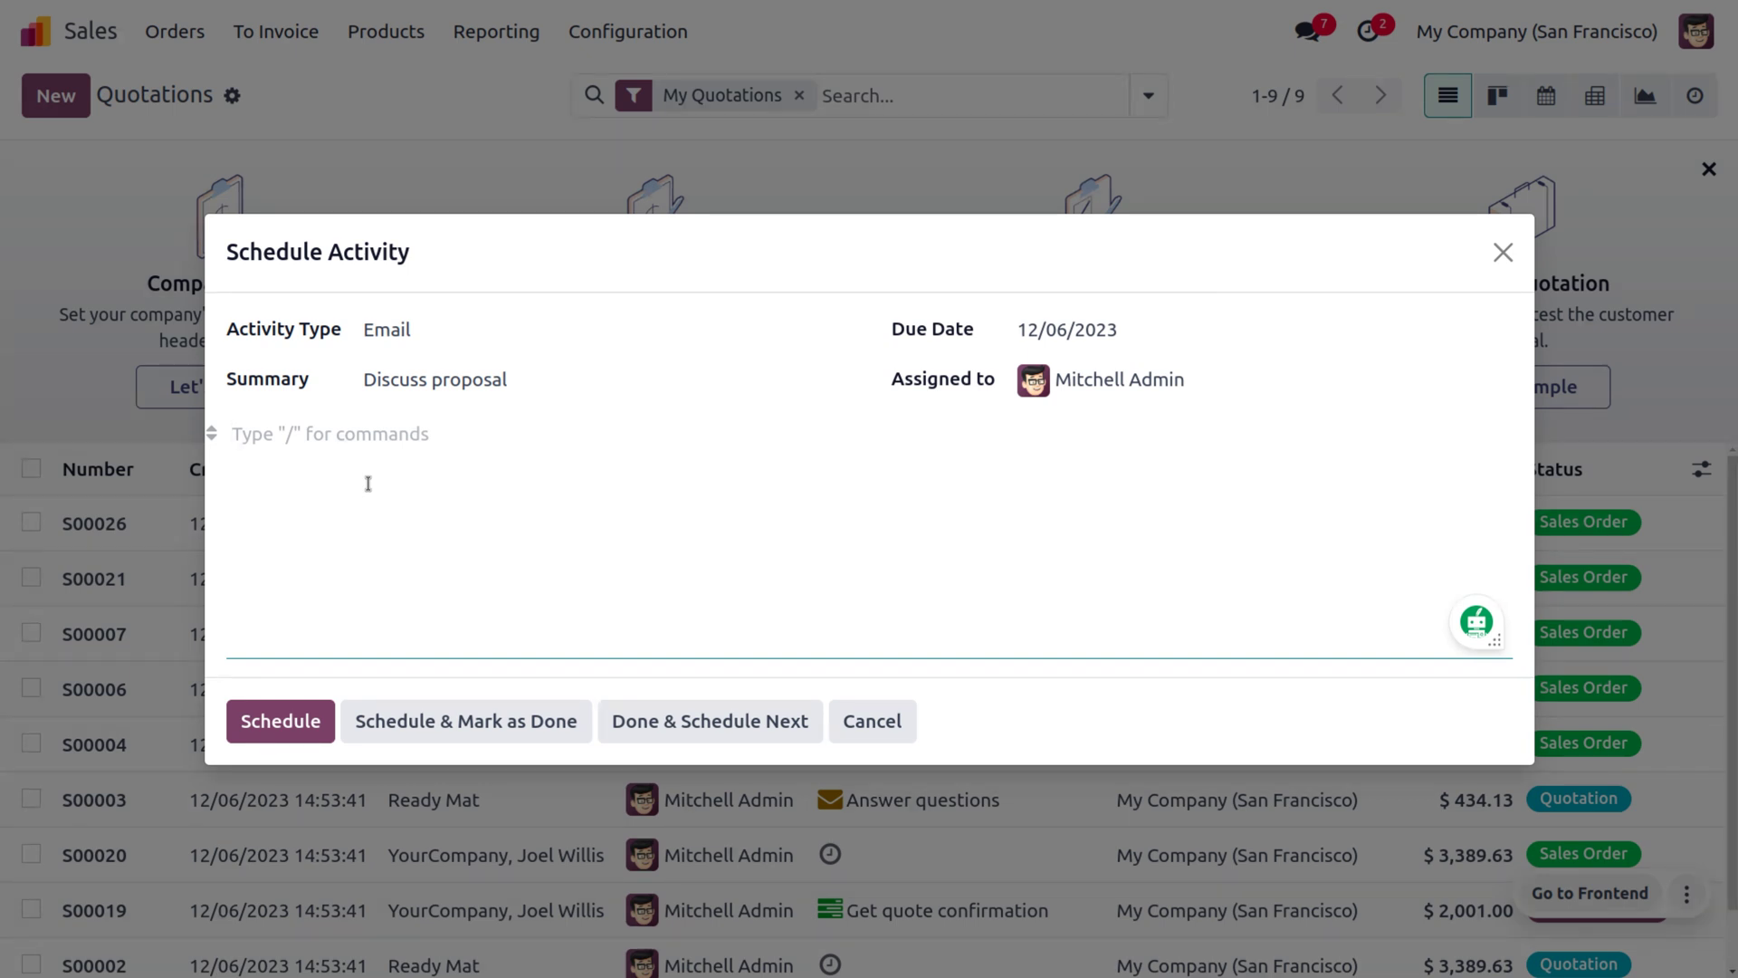
pyautogui.click(308, 721)
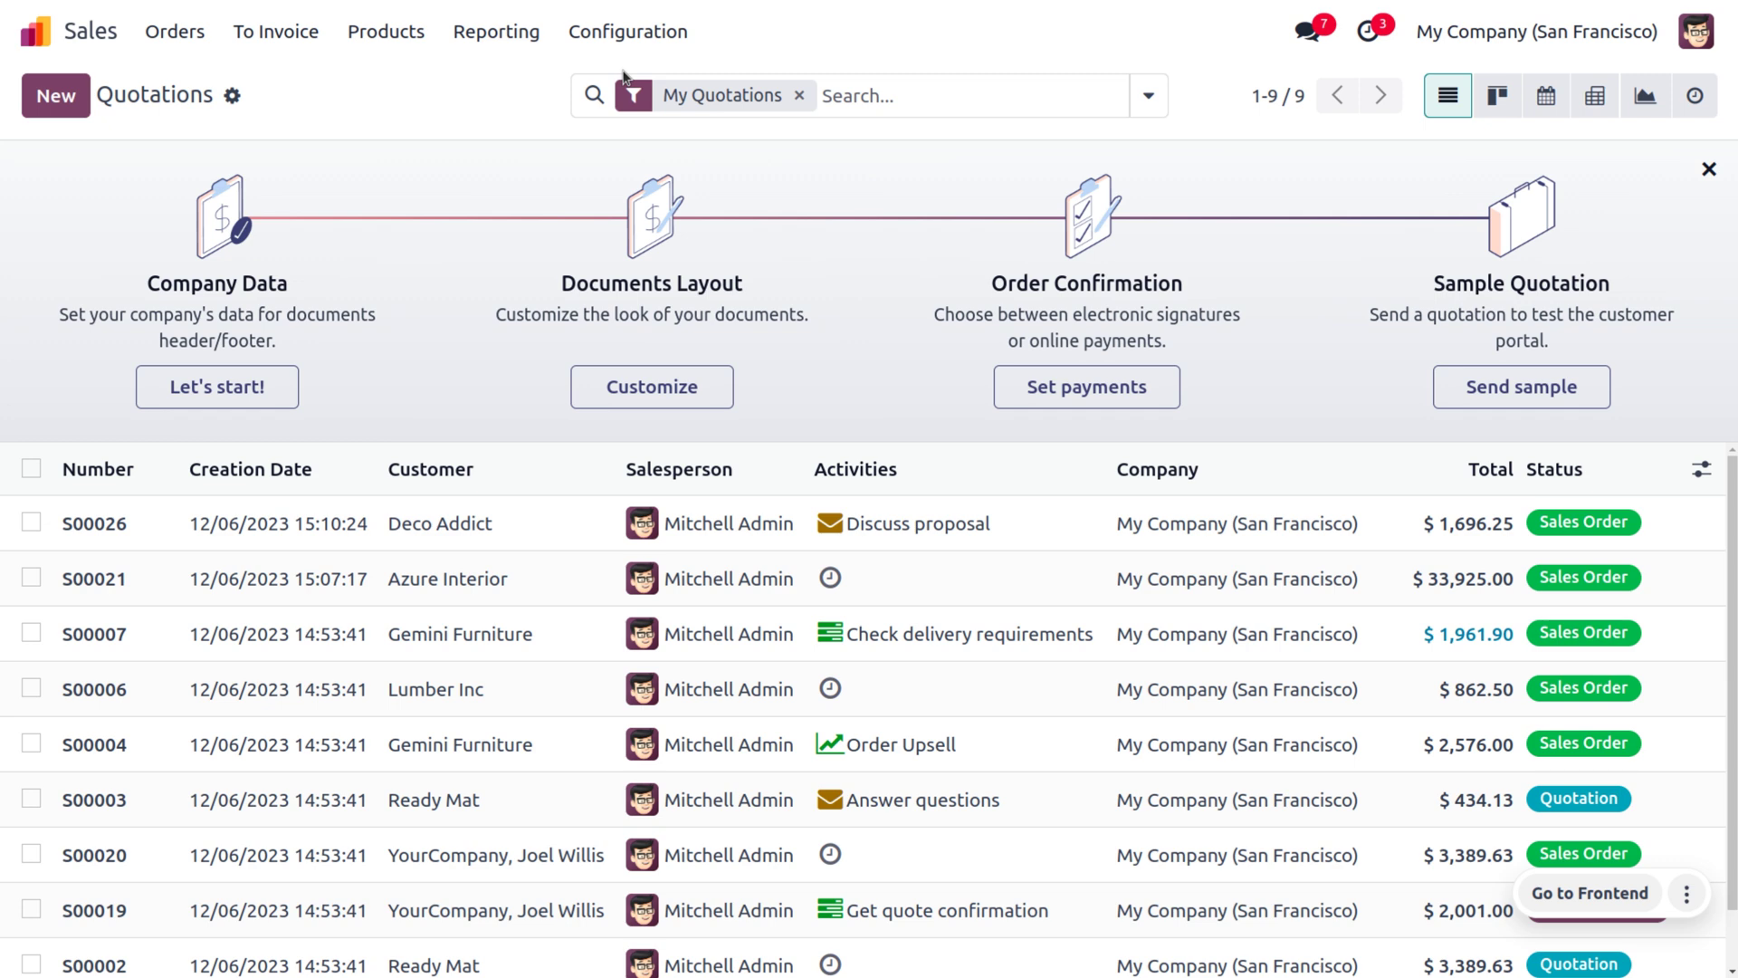
# Create a new activity plan for sales orders named "Contact the customer".
pyautogui.click(621, 34)
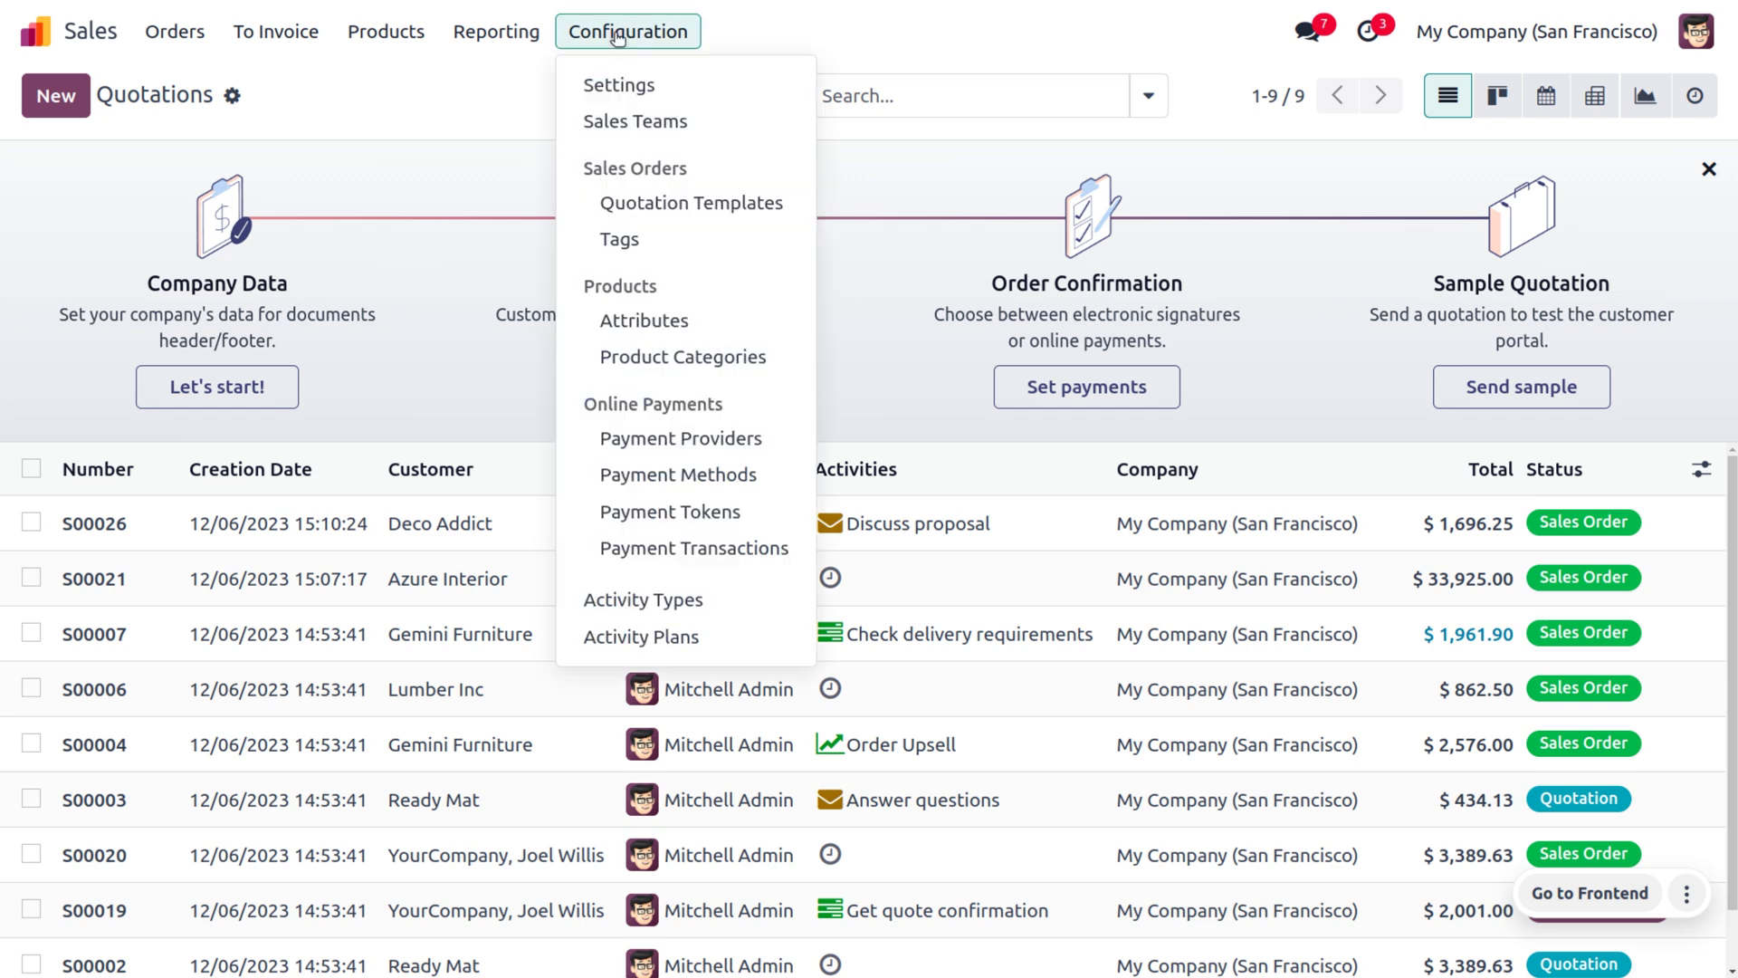
pyautogui.click(660, 638)
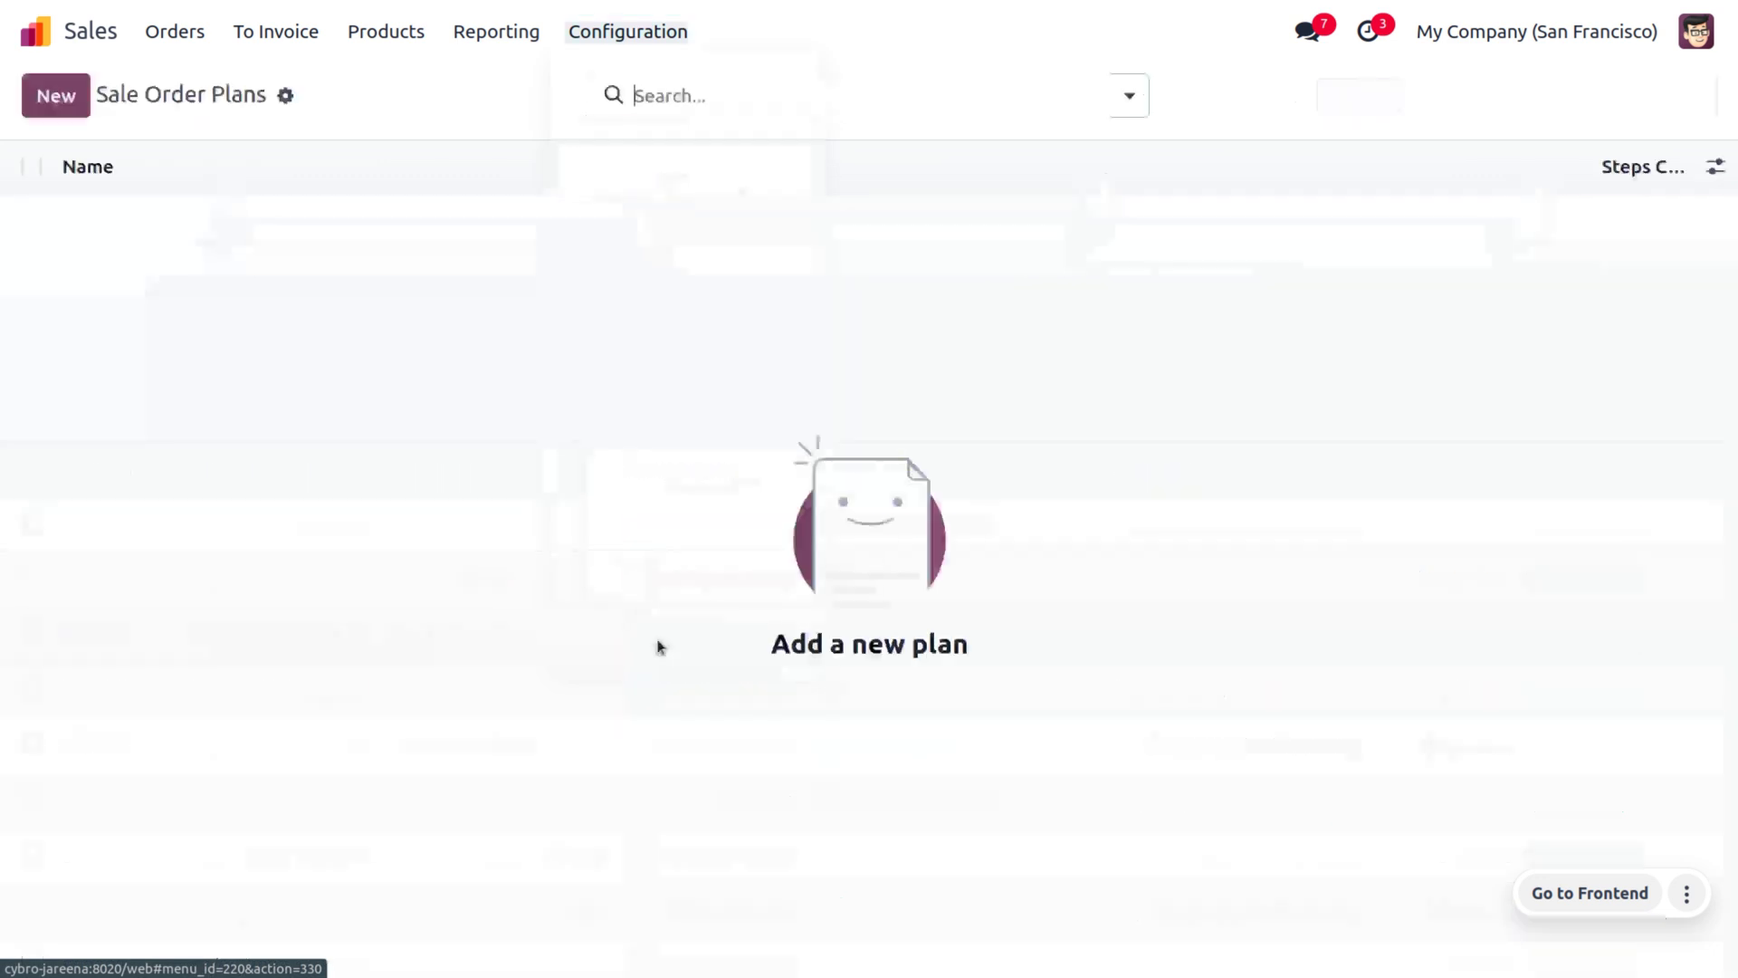
pyautogui.click(54, 93)
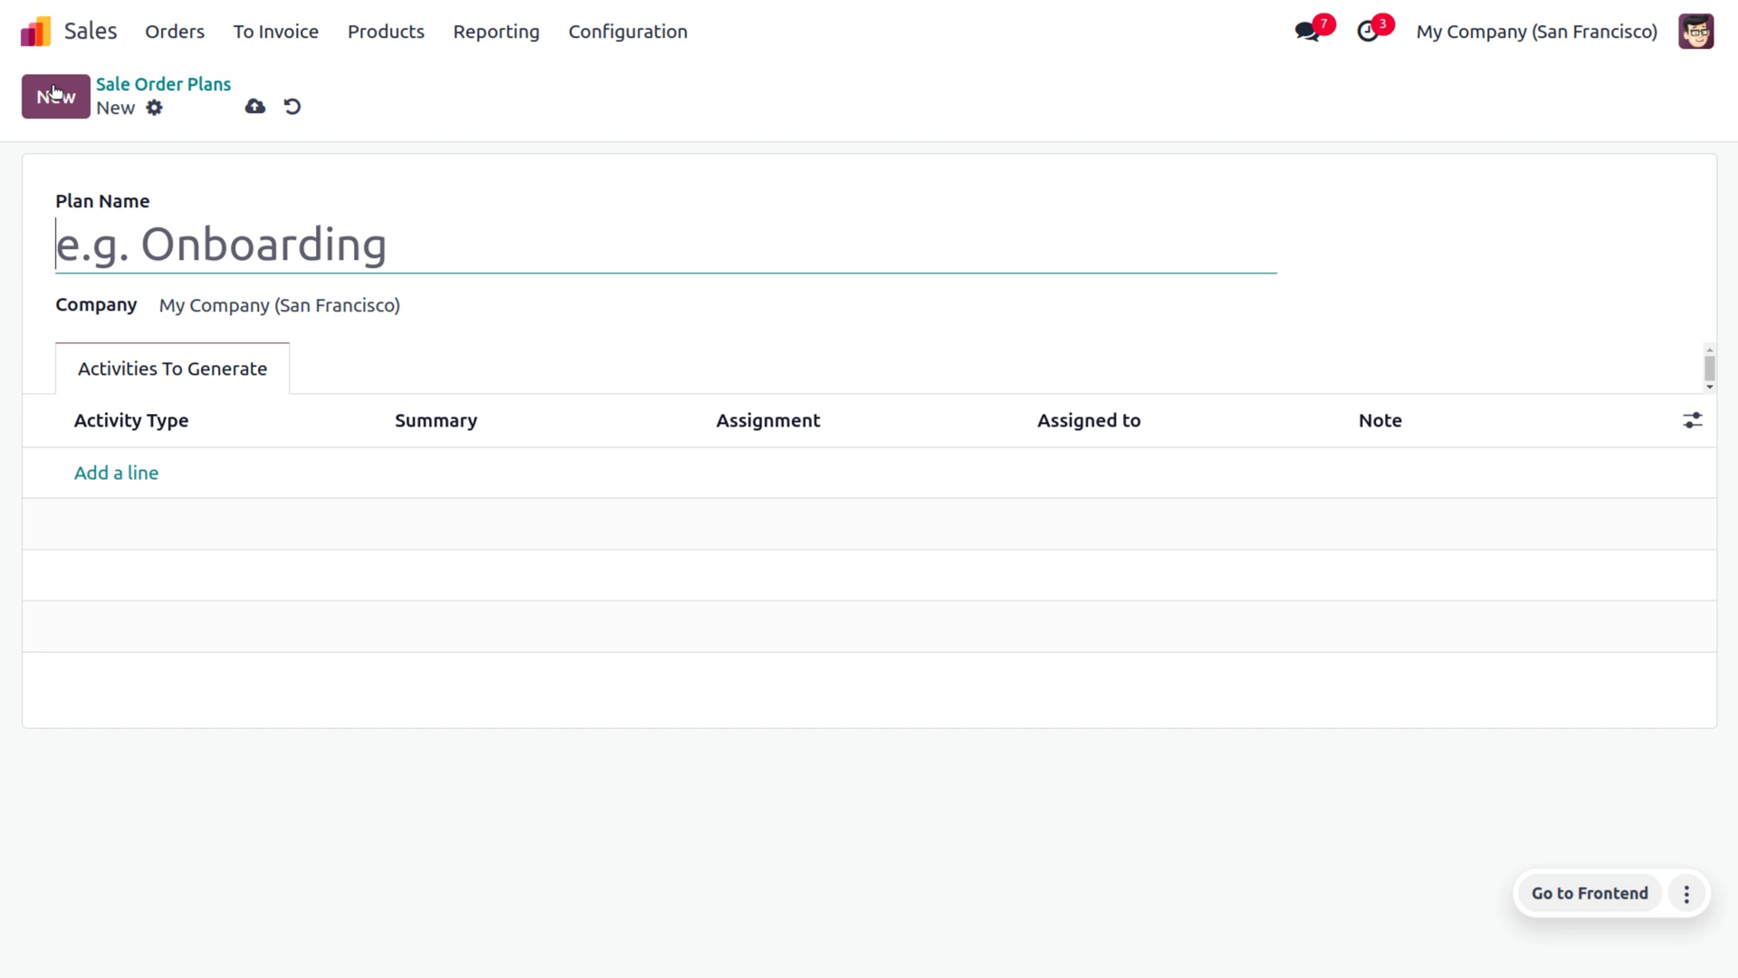
pyautogui.write('Contact the customer')
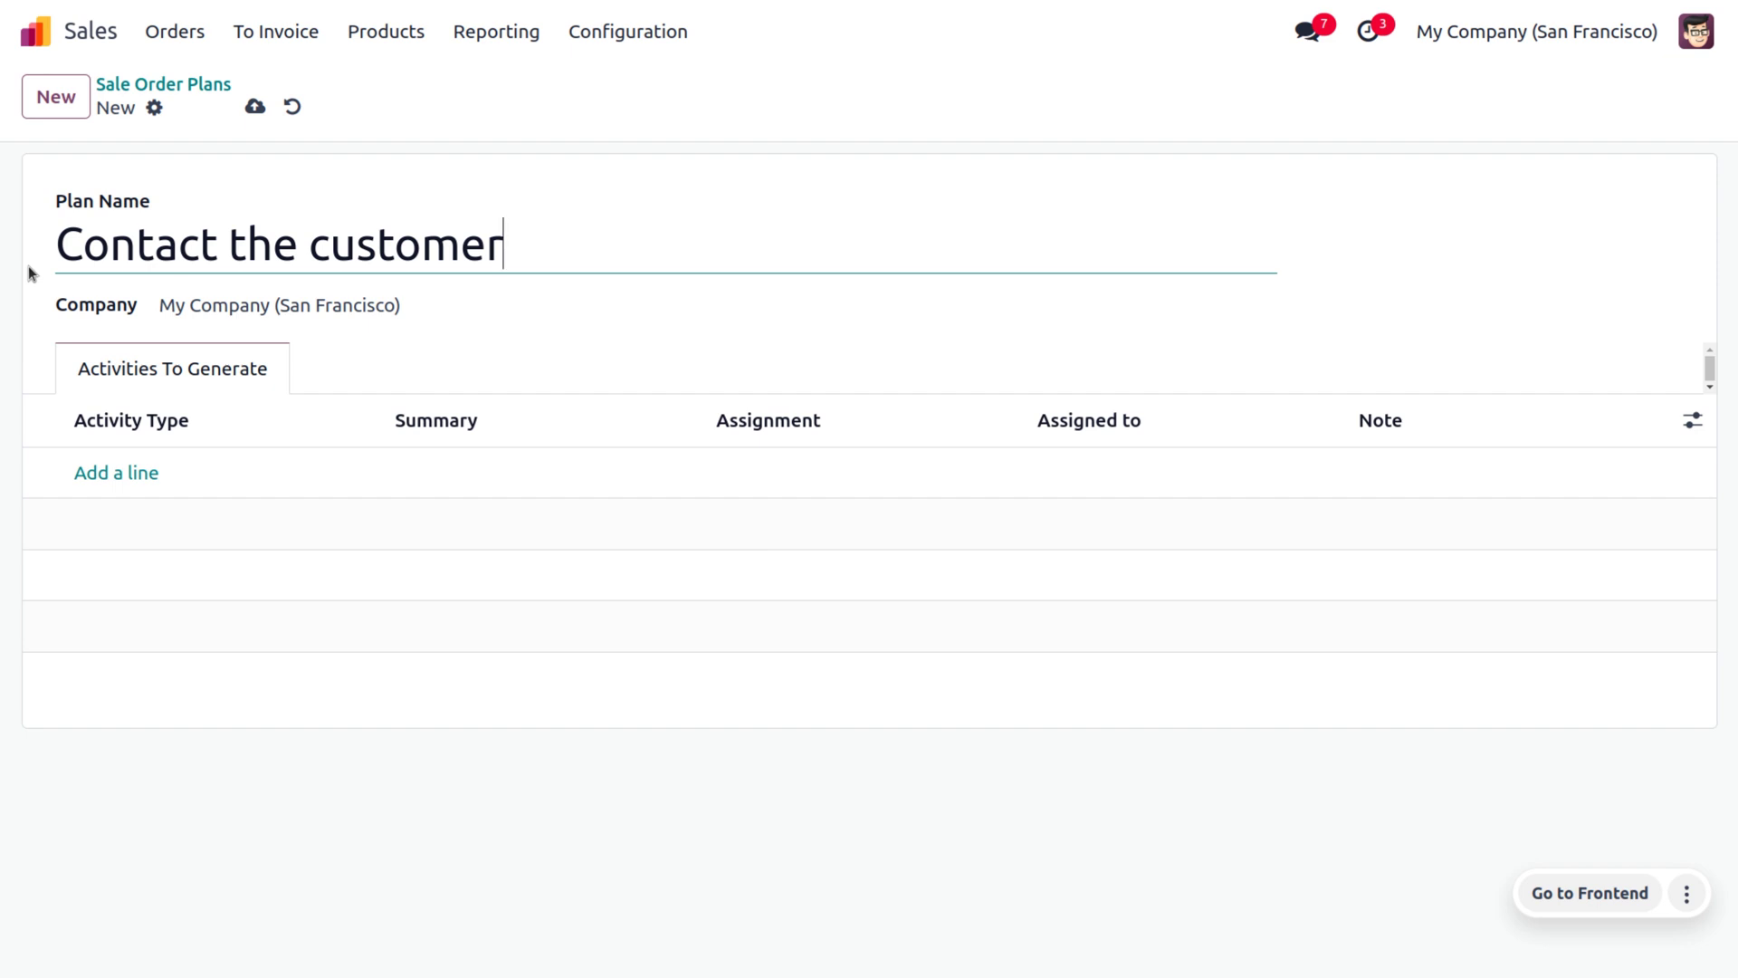
# Add To-Do, Call and Meeting activities, in that order, to the plan's activities to generate.
pyautogui.click(116, 479)
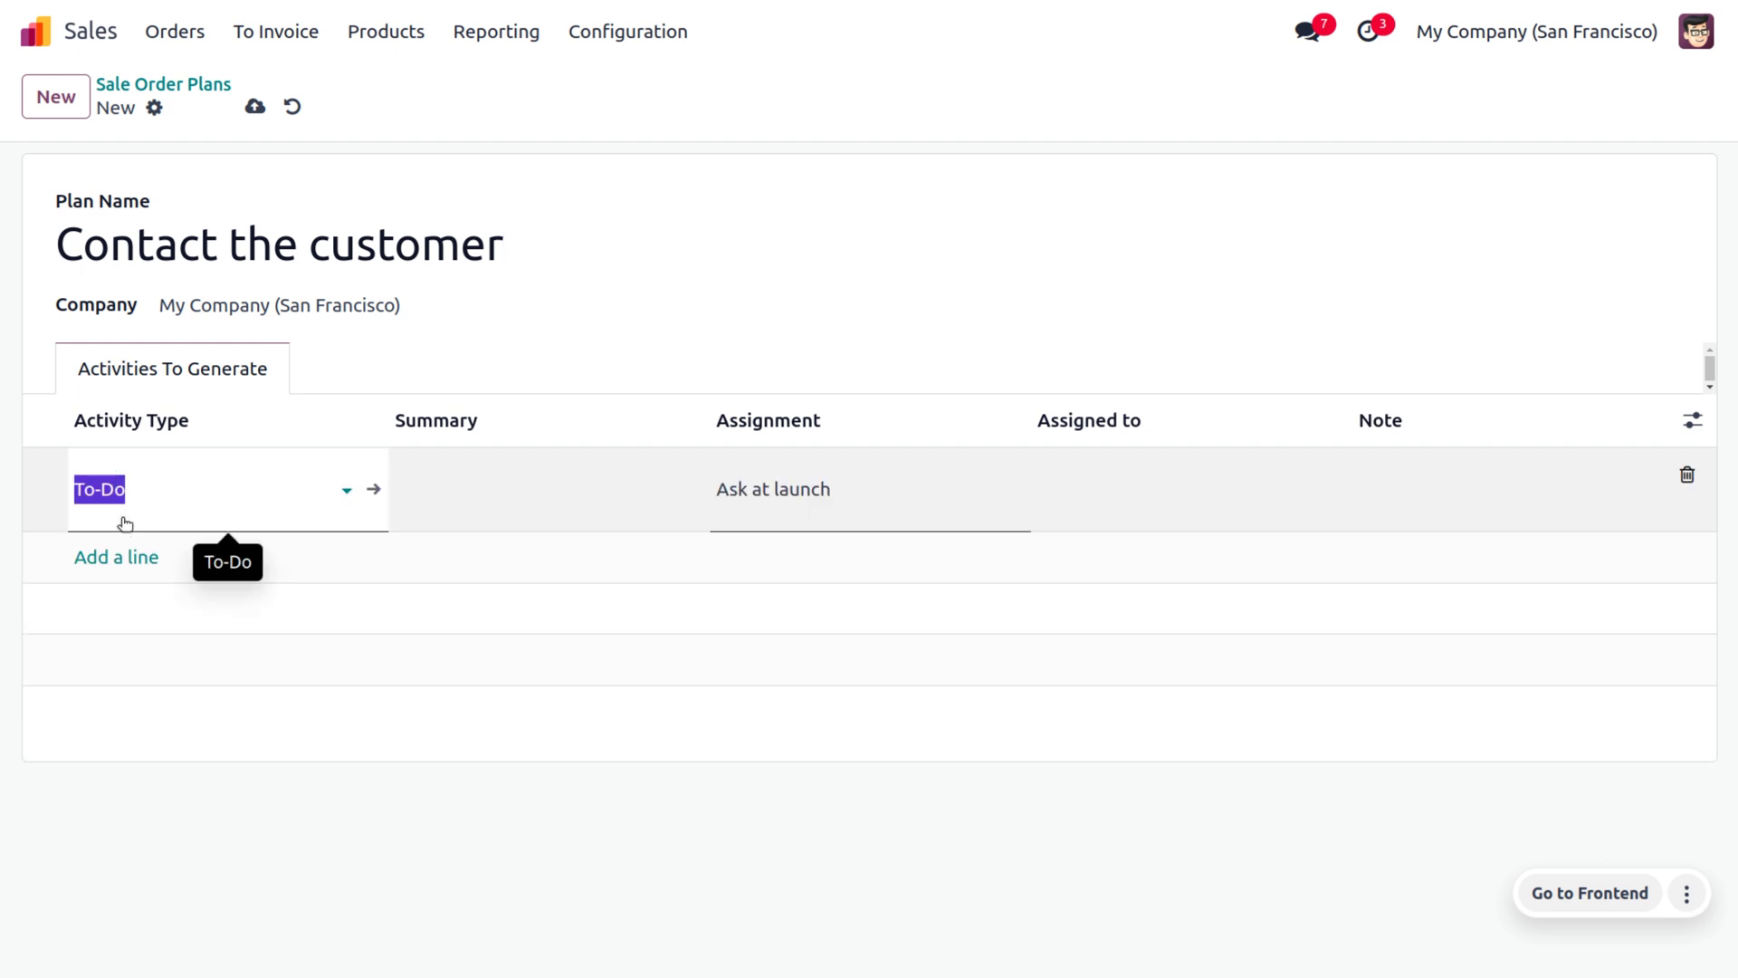
pyautogui.click(95, 560)
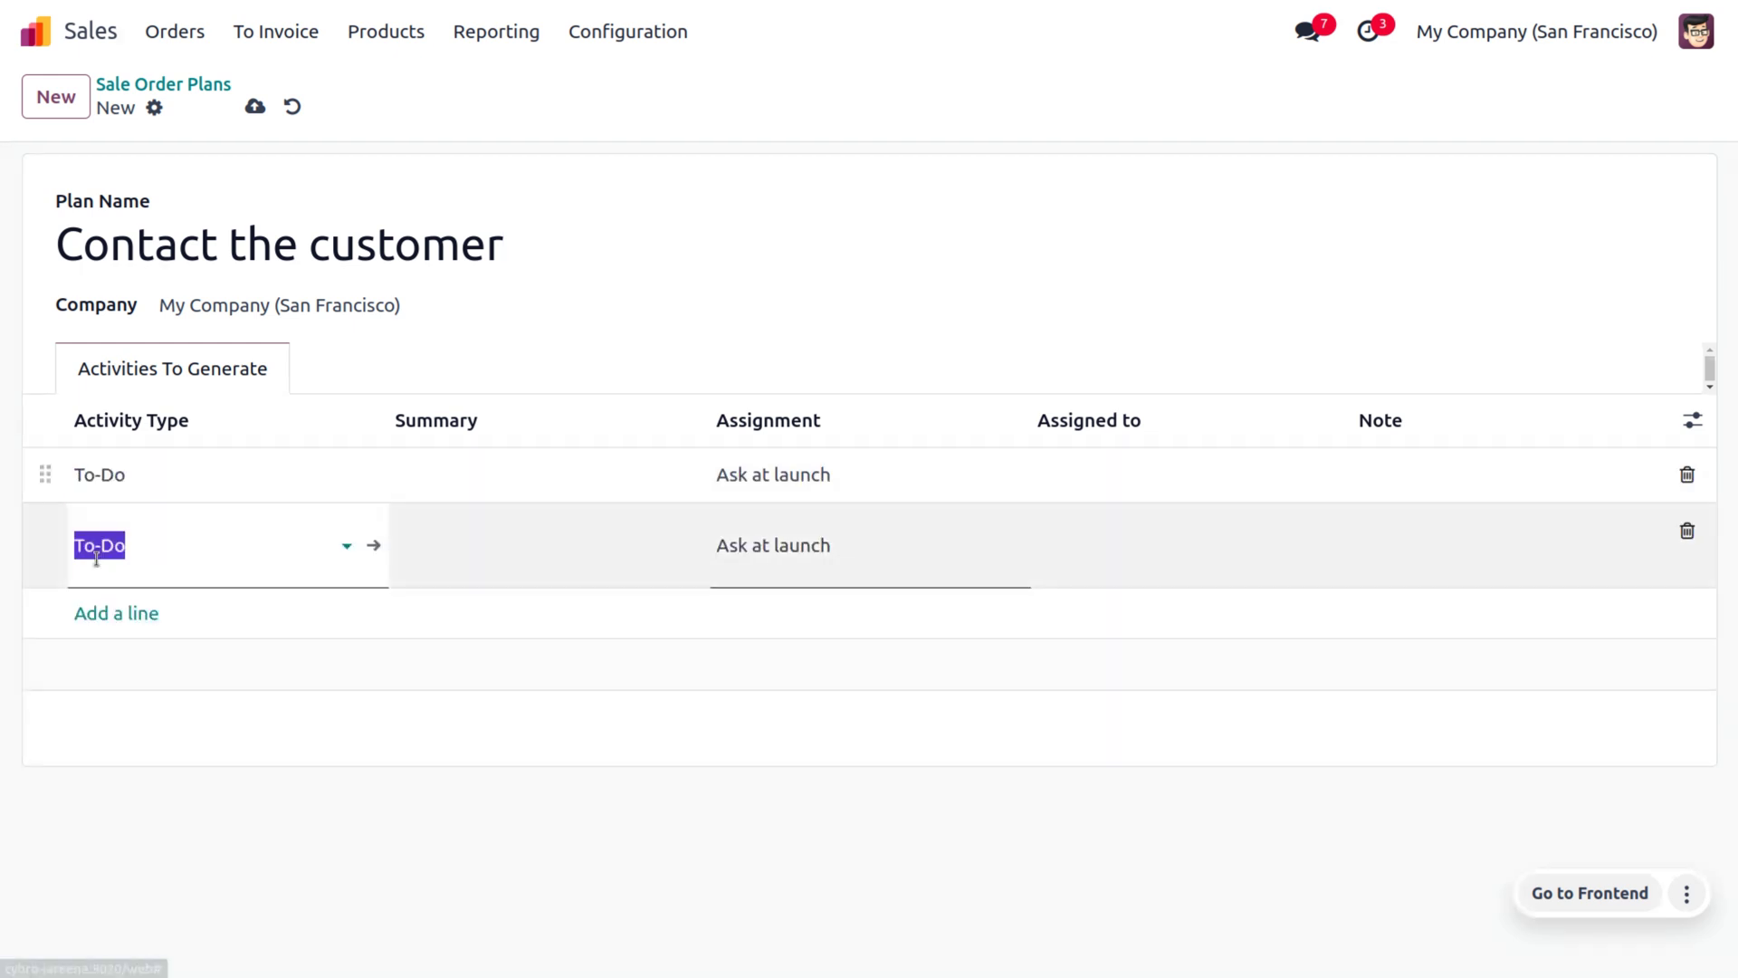
pyautogui.click(96, 559)
pyautogui.click(188, 626)
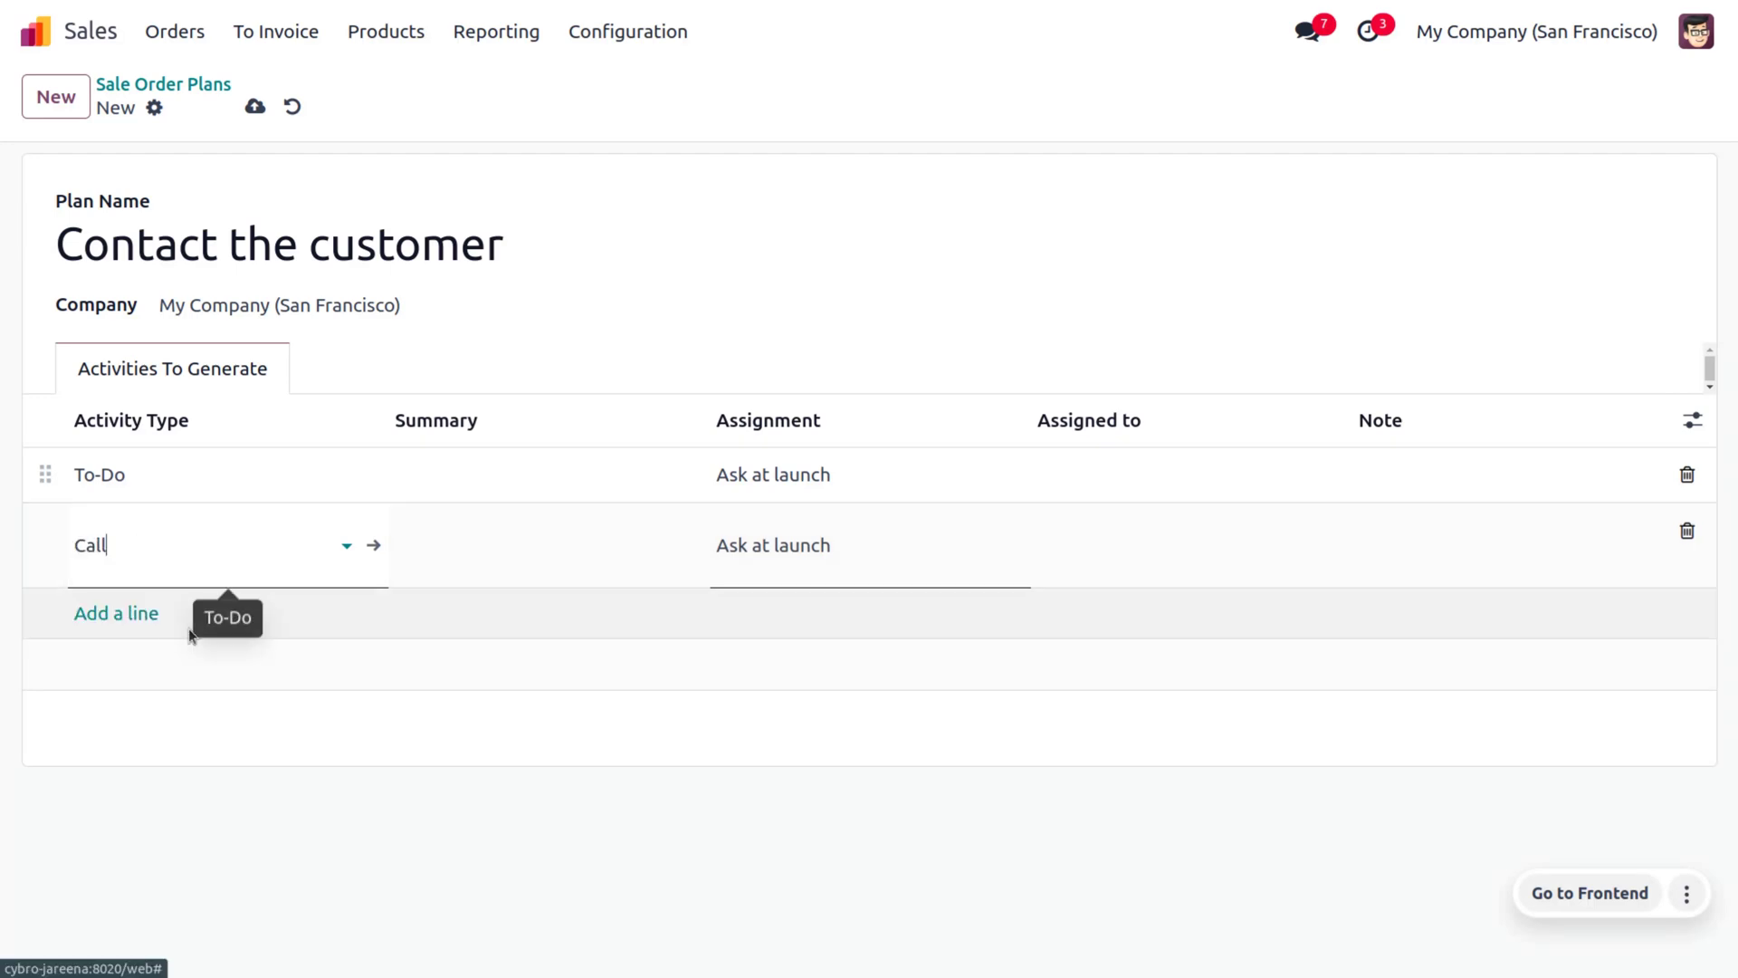
pyautogui.click(112, 627)
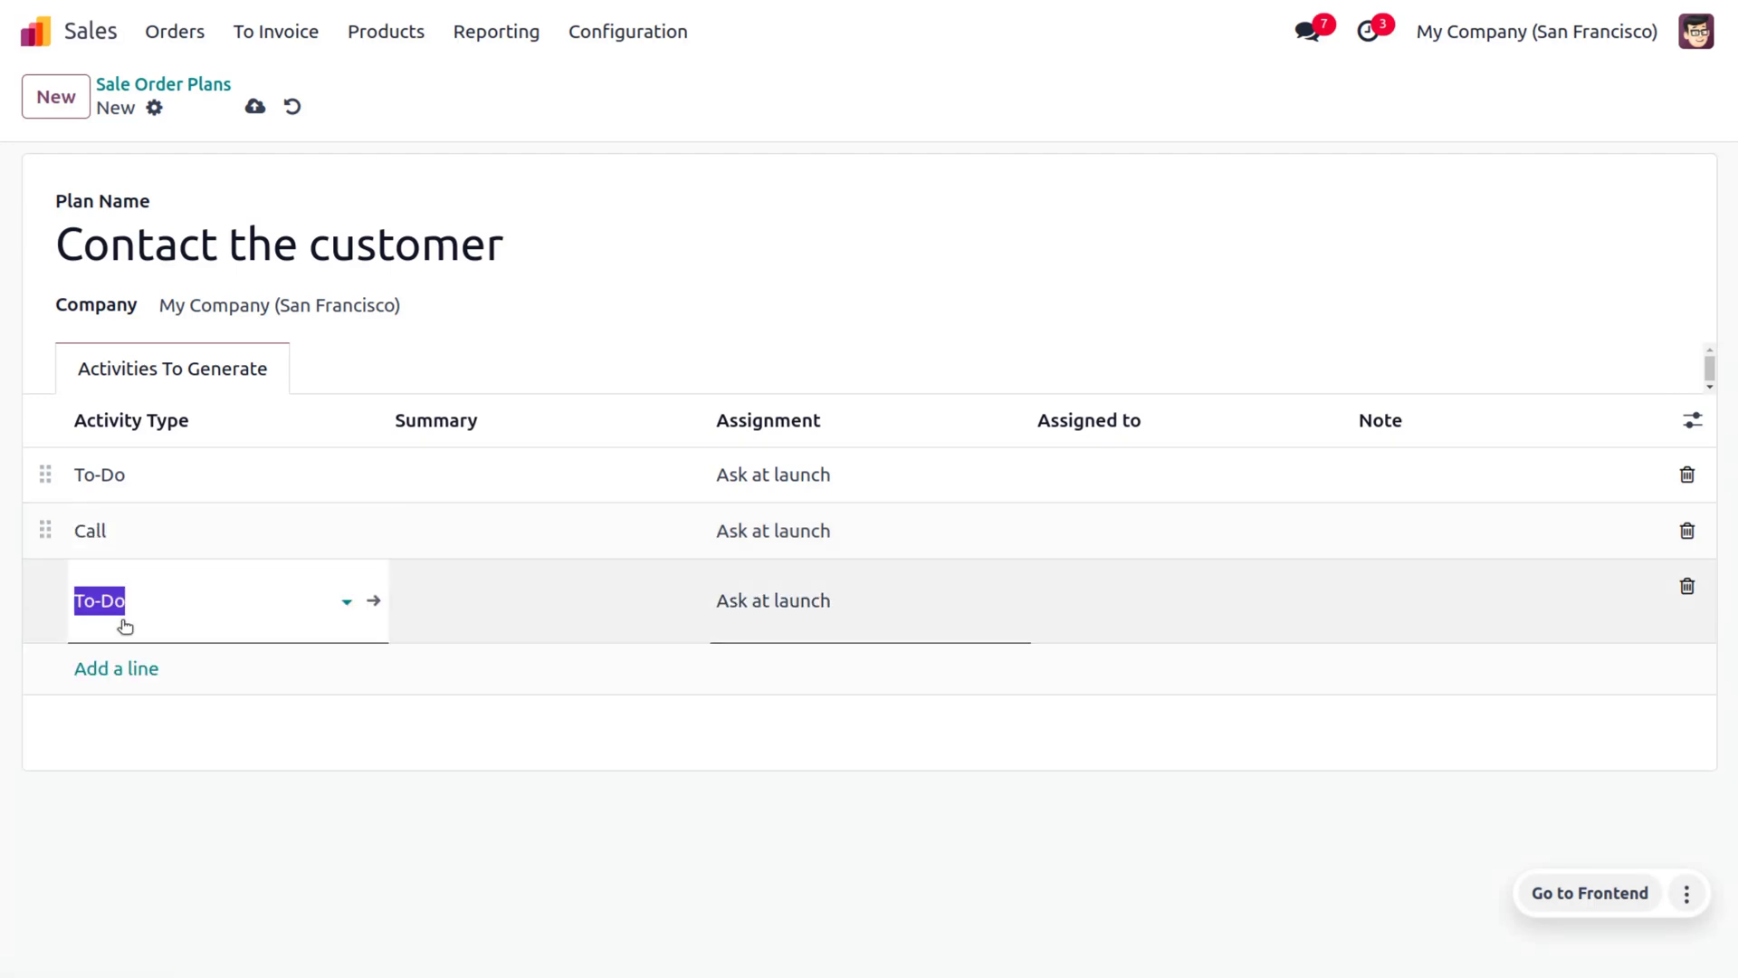
pyautogui.click(139, 601)
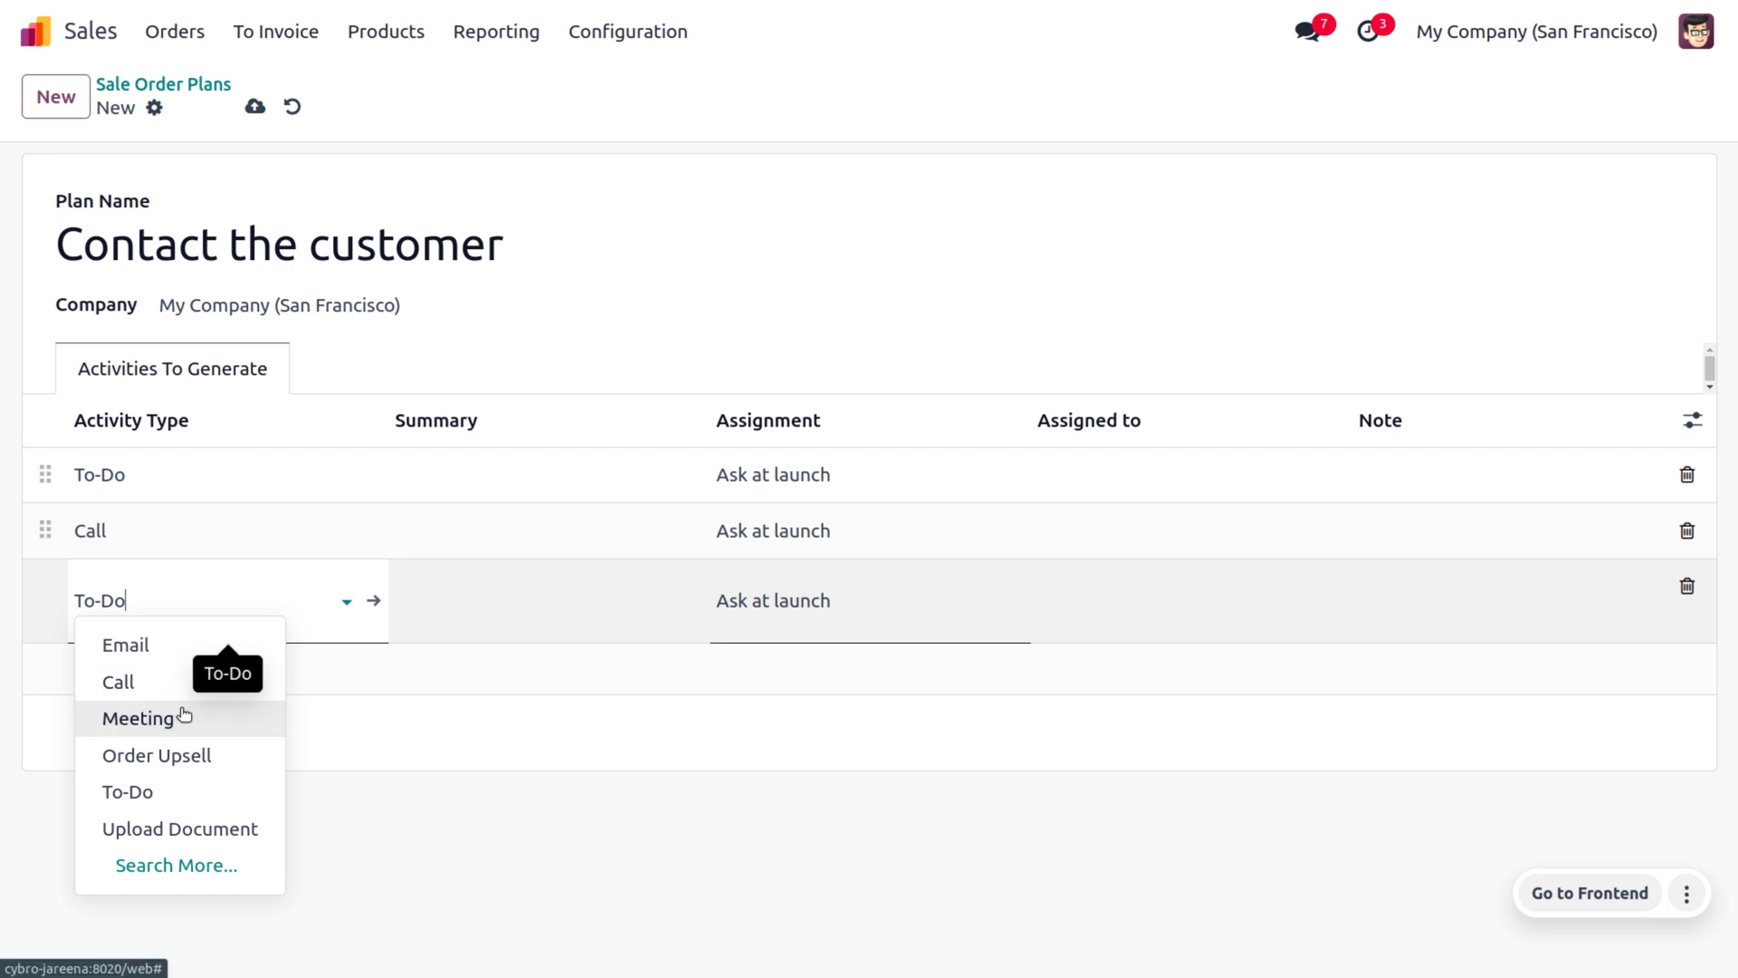
pyautogui.click(138, 718)
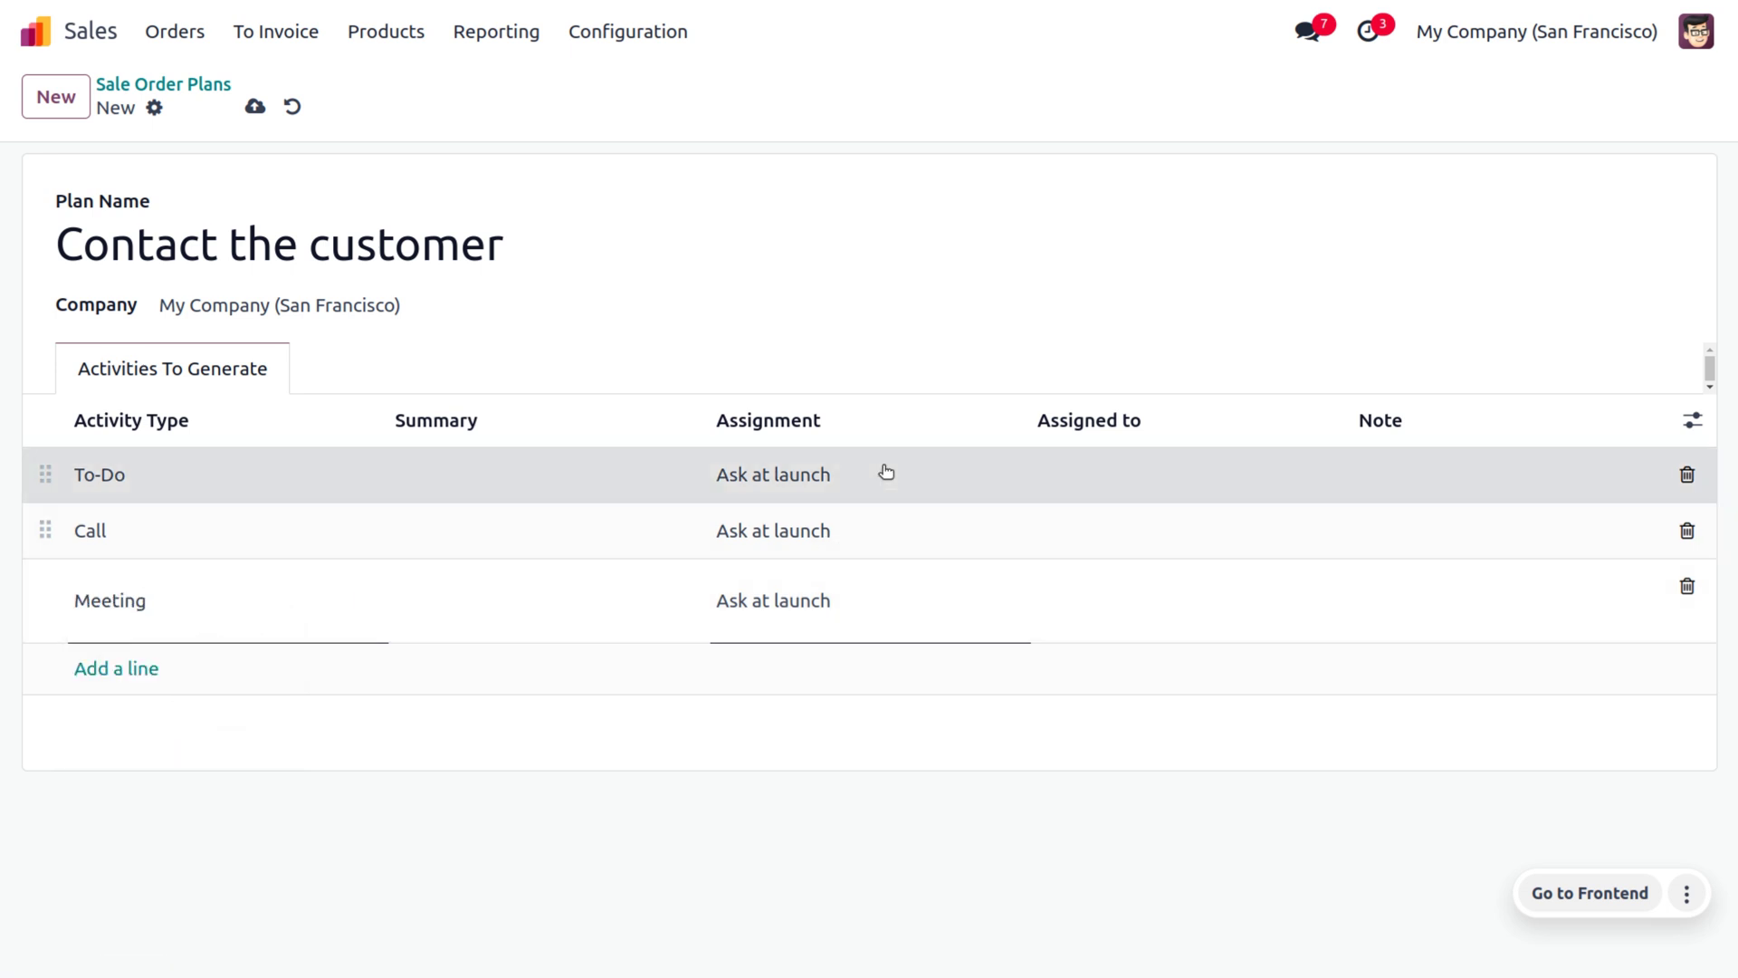
# Remove the plan's first To-Do line, add a To-Do activity after Meeting and save the plan.
pyautogui.click(887, 472)
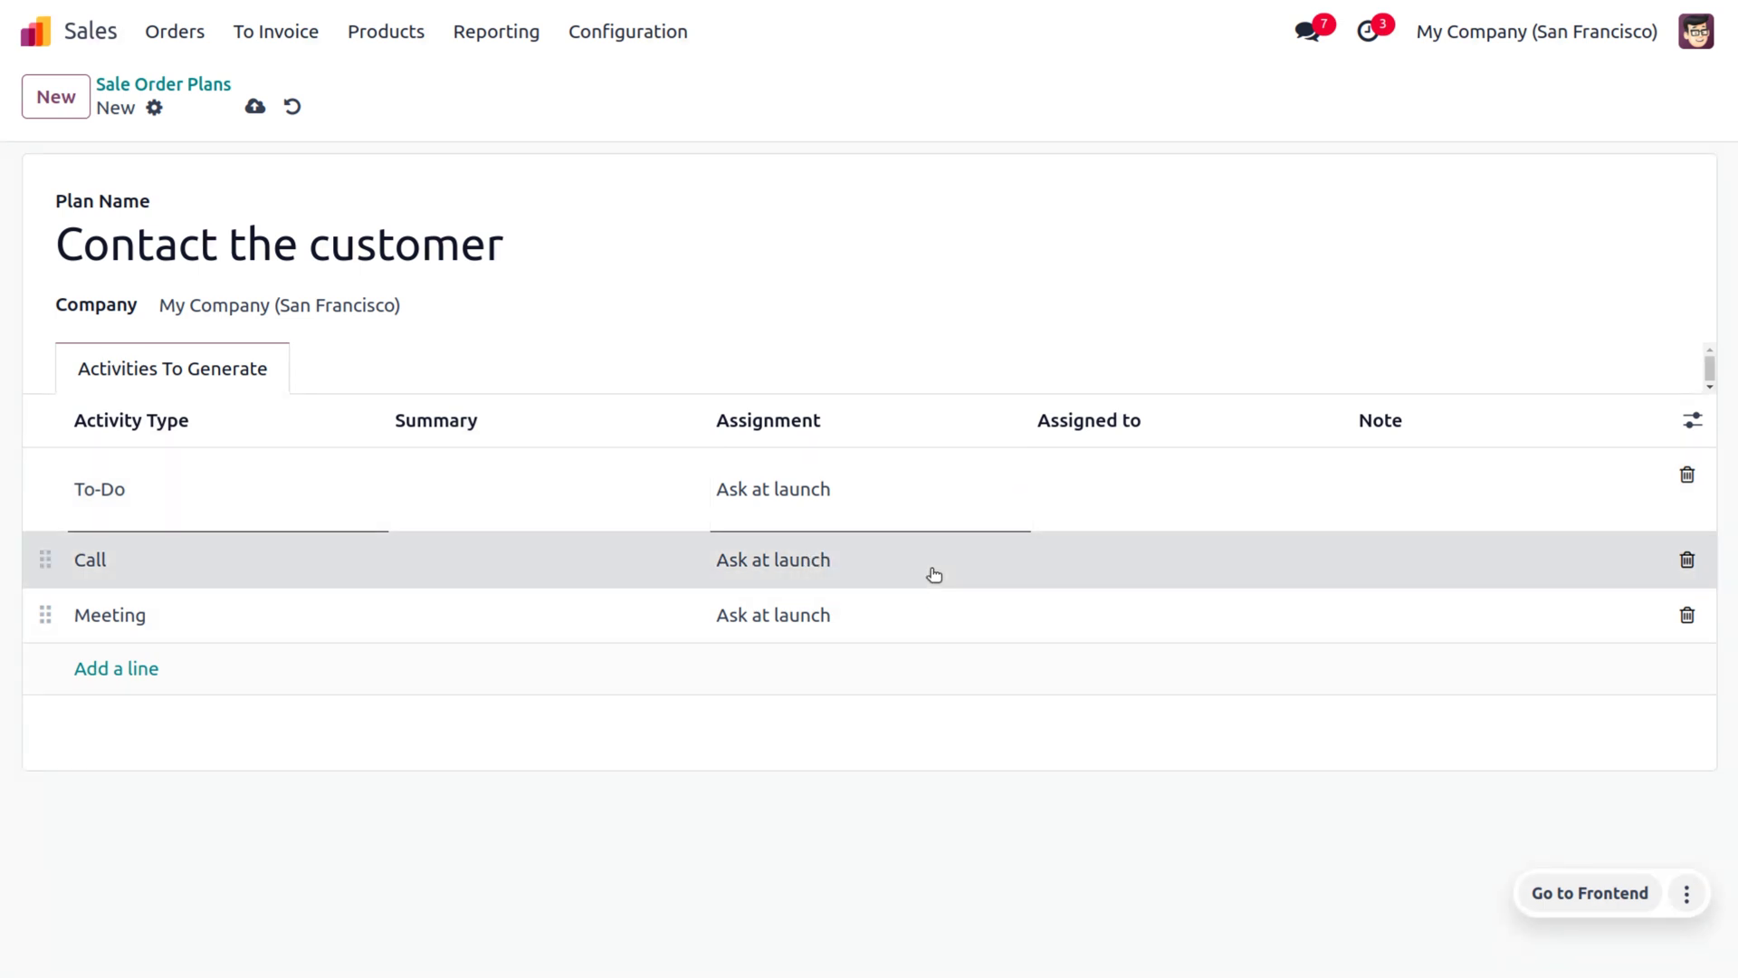
pyautogui.click(934, 574)
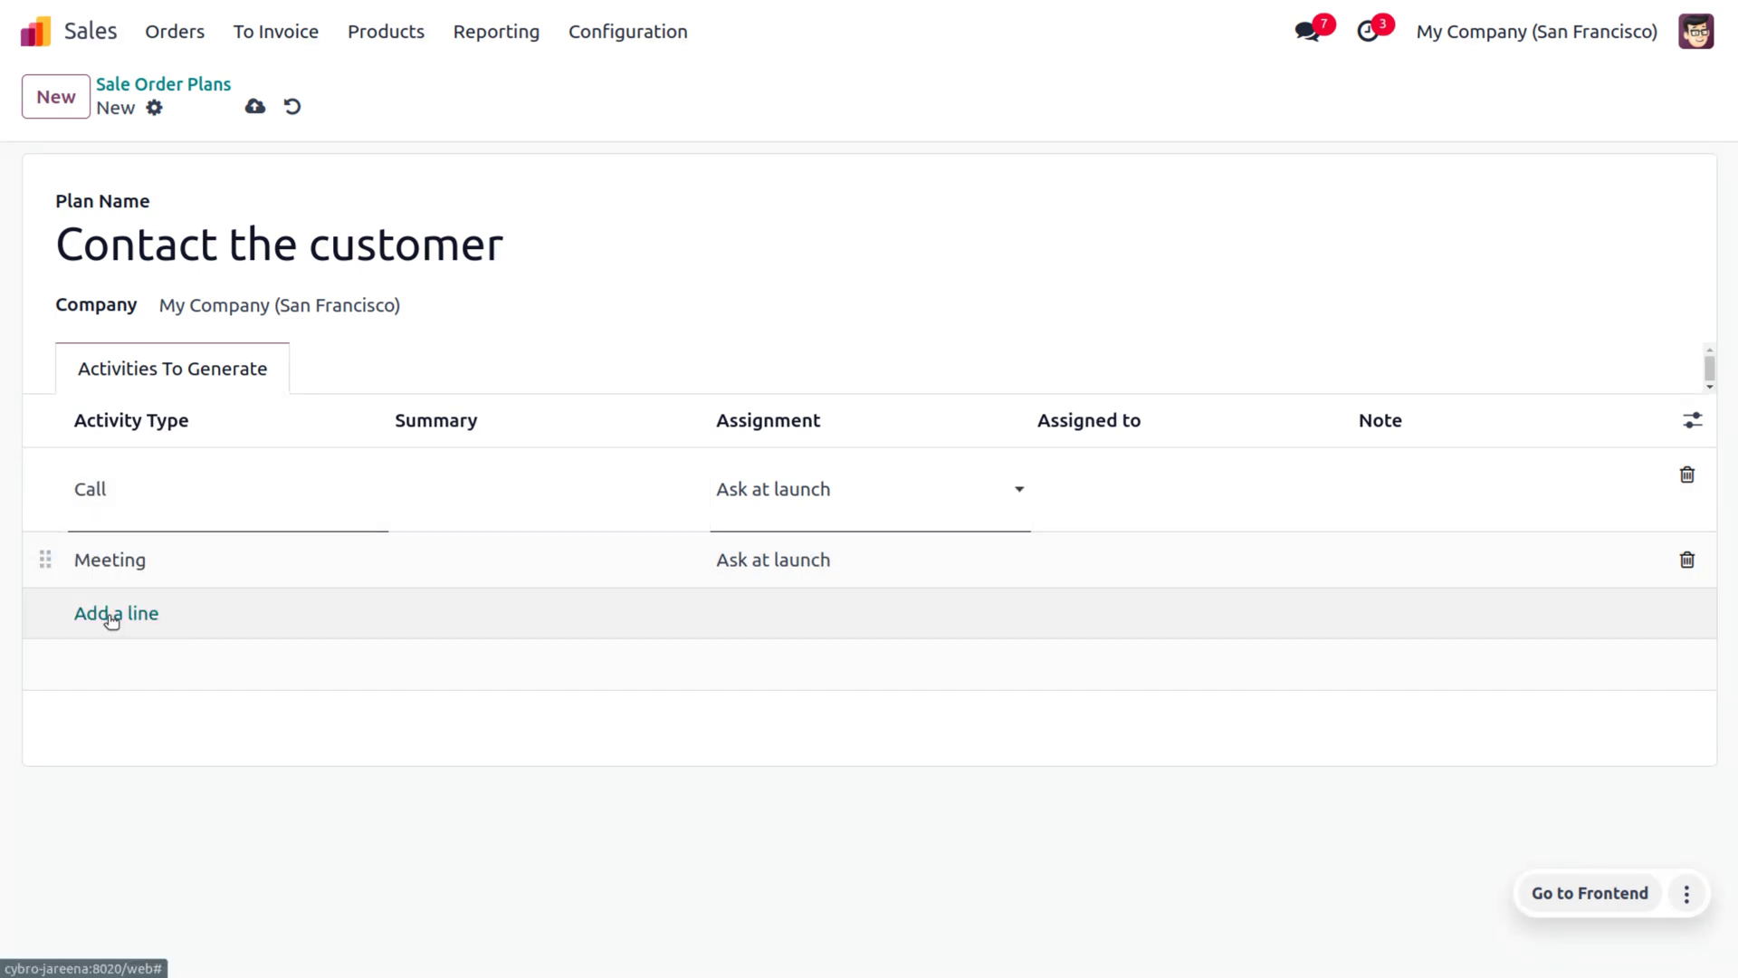
pyautogui.click(111, 619)
pyautogui.click(150, 614)
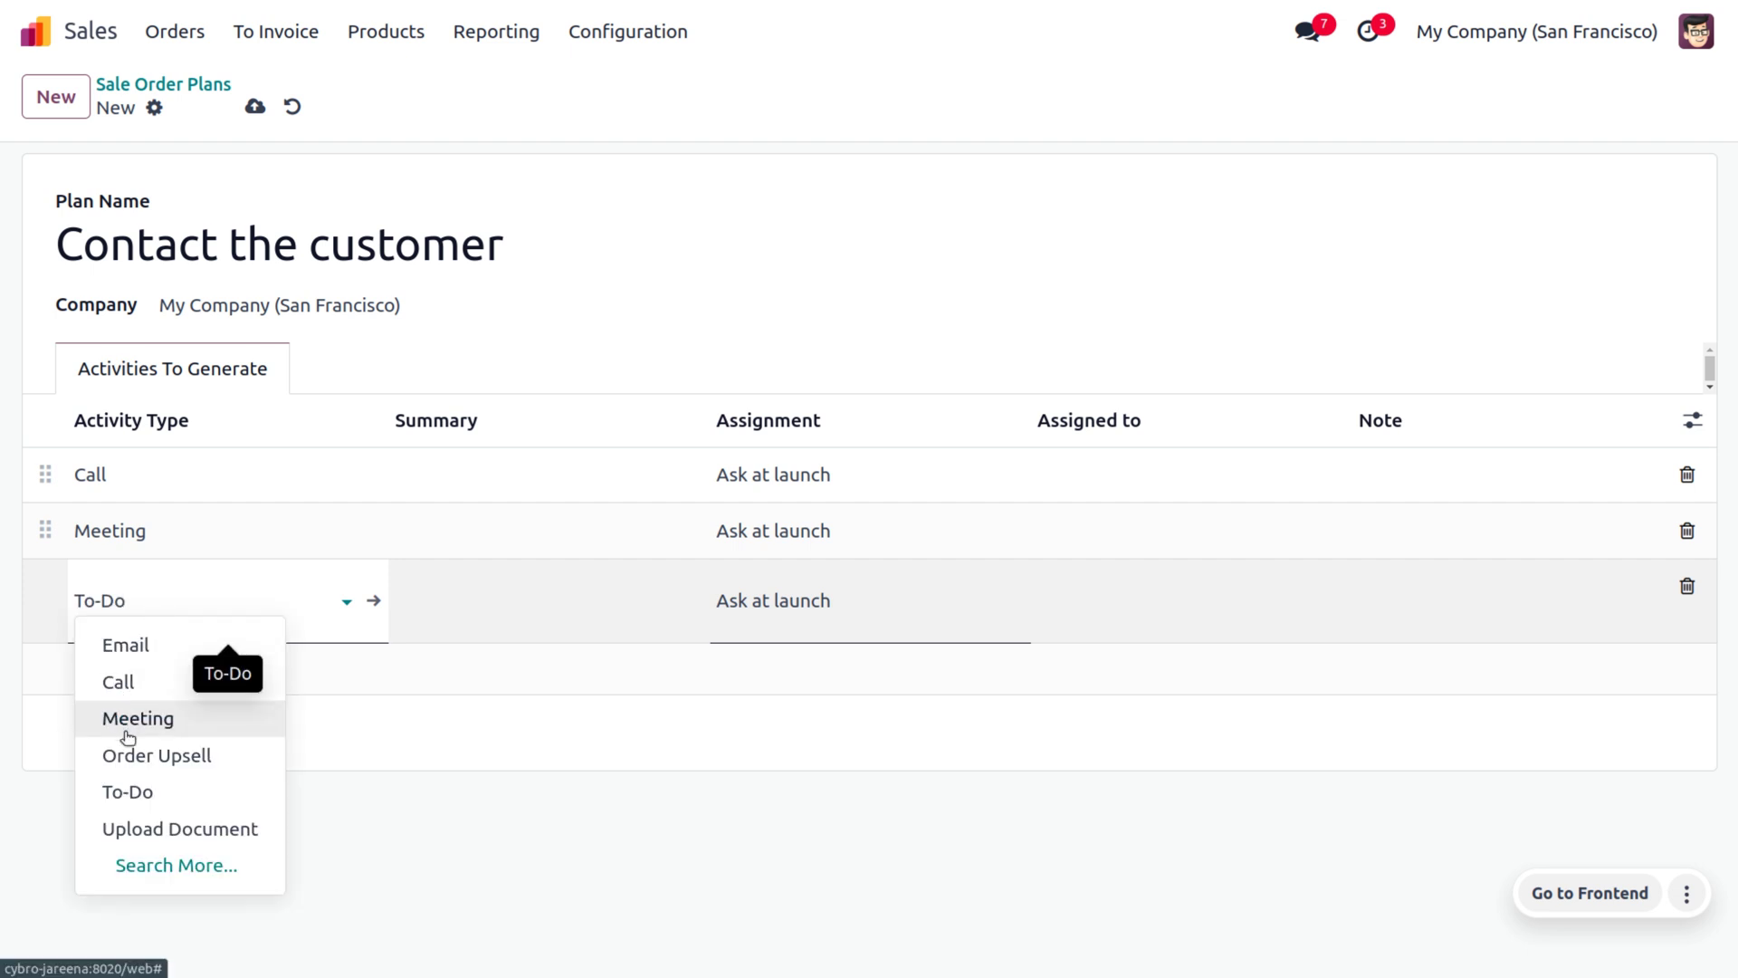
pyautogui.click(181, 791)
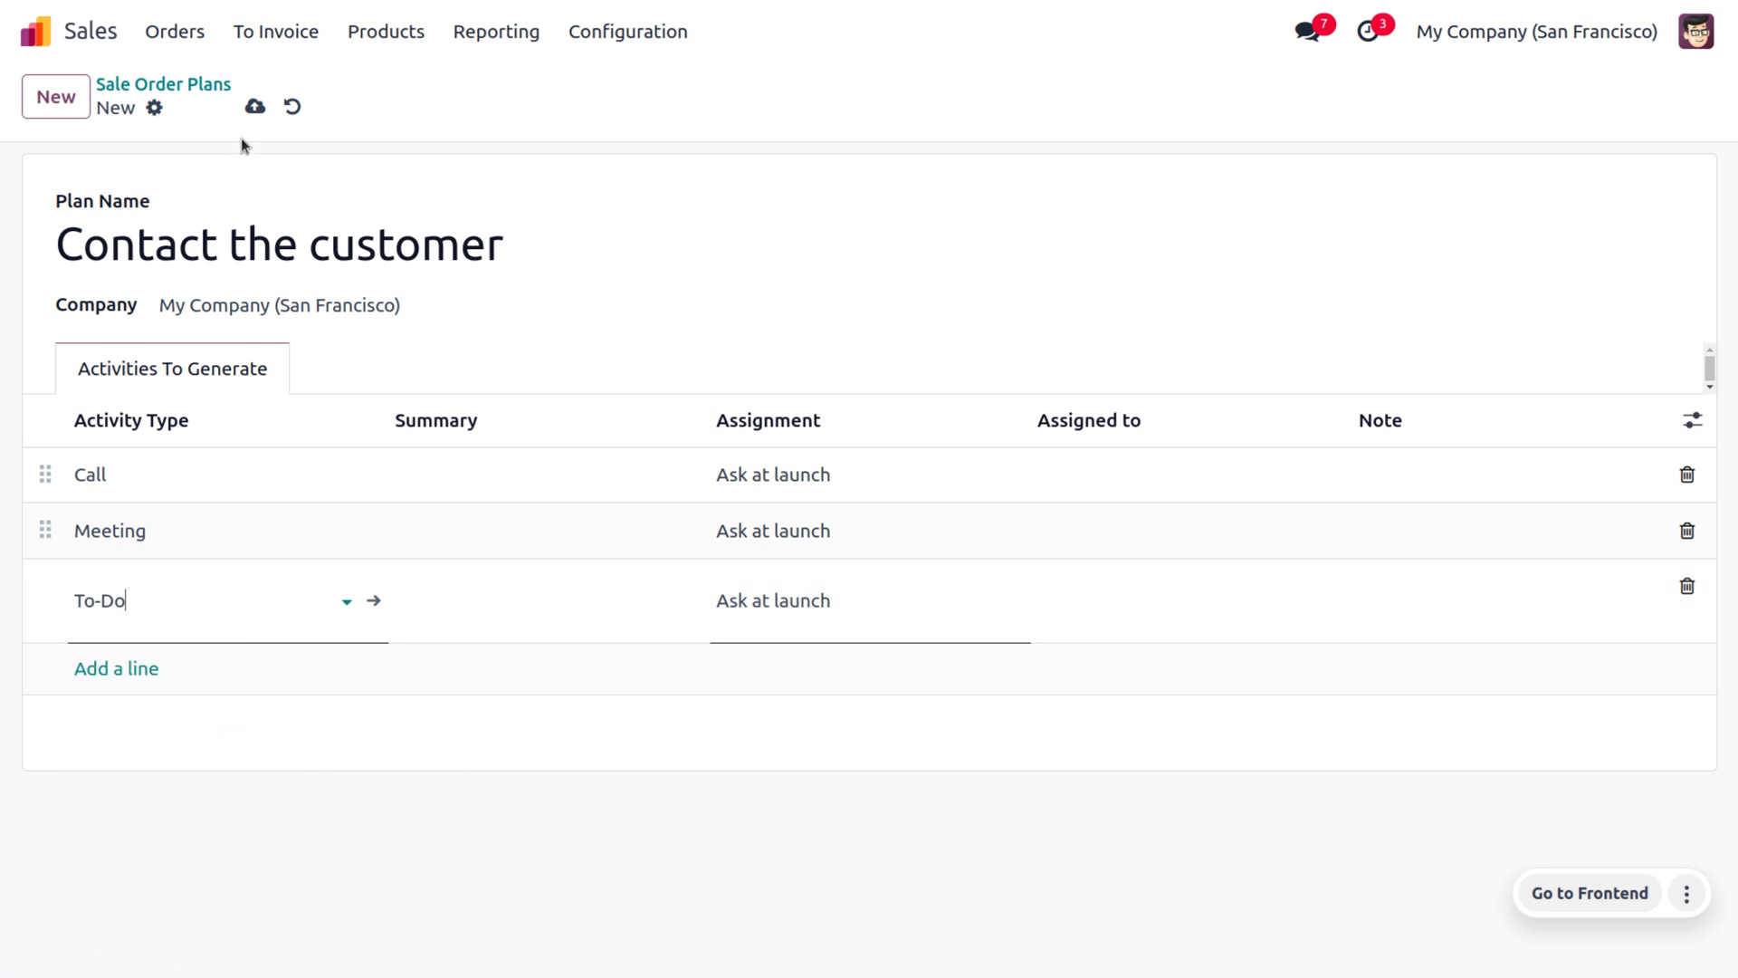
pyautogui.click(254, 106)
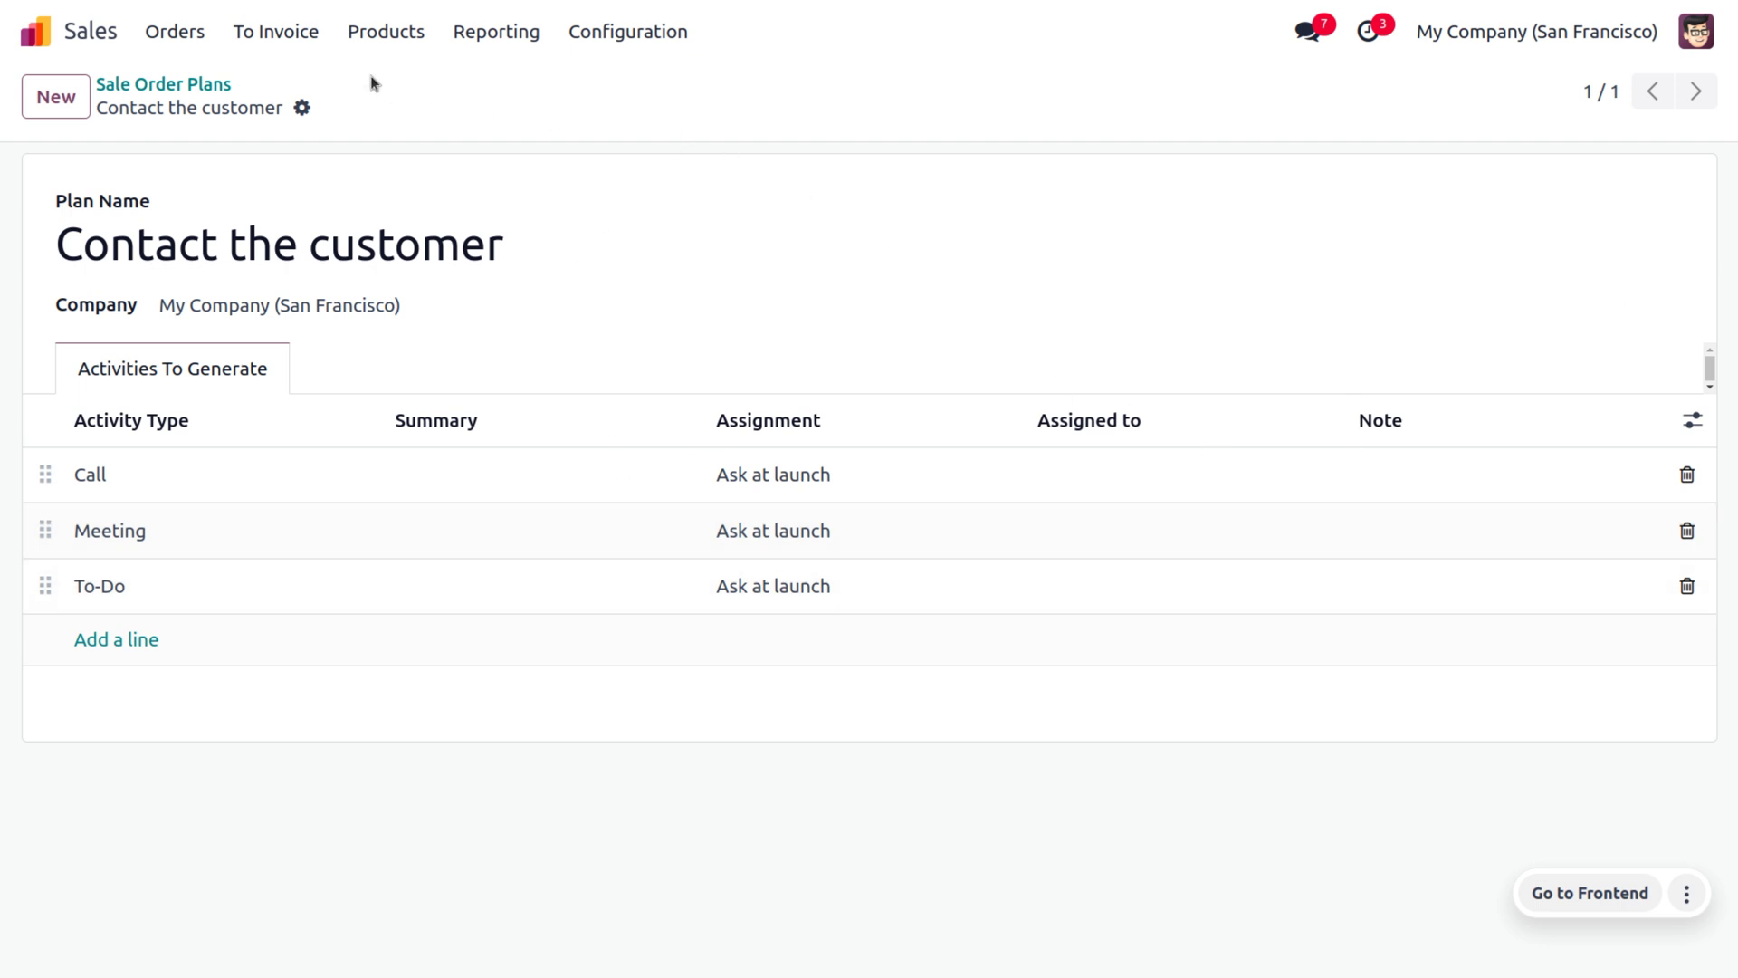
# Schedule the "Contact the customer" plan for the Azure Interior sales order from the quotations list, with plan date December 6, 2023.
pyautogui.click(174, 30)
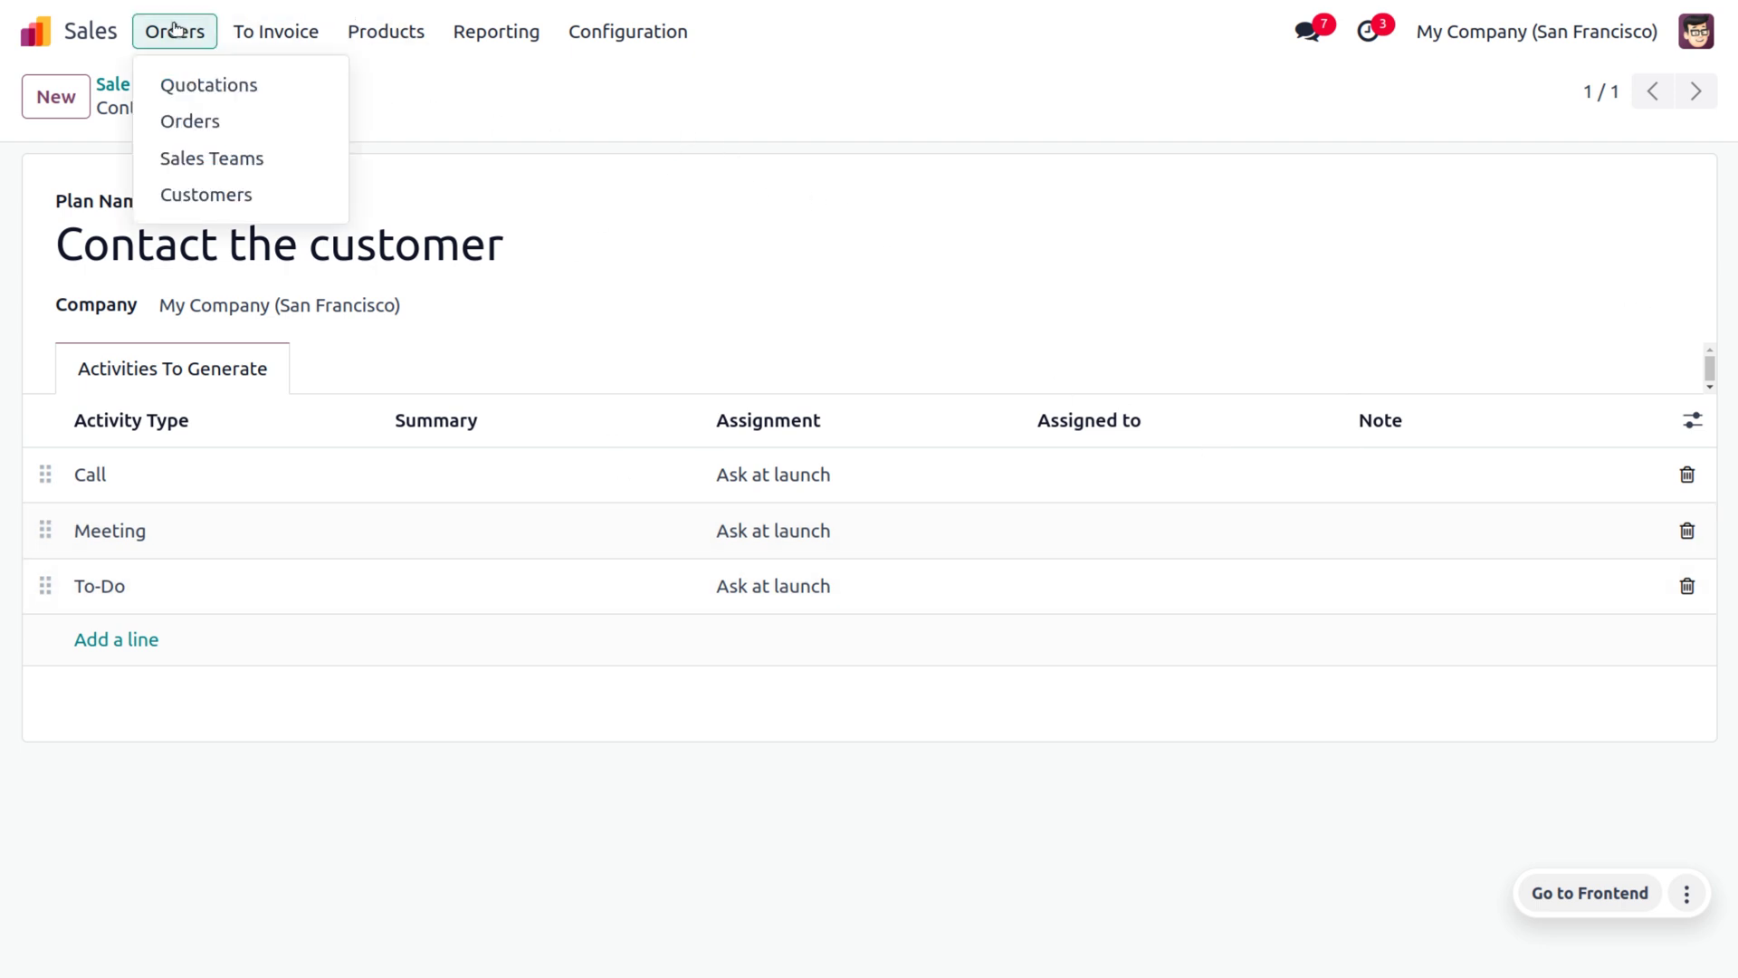
pyautogui.click(192, 87)
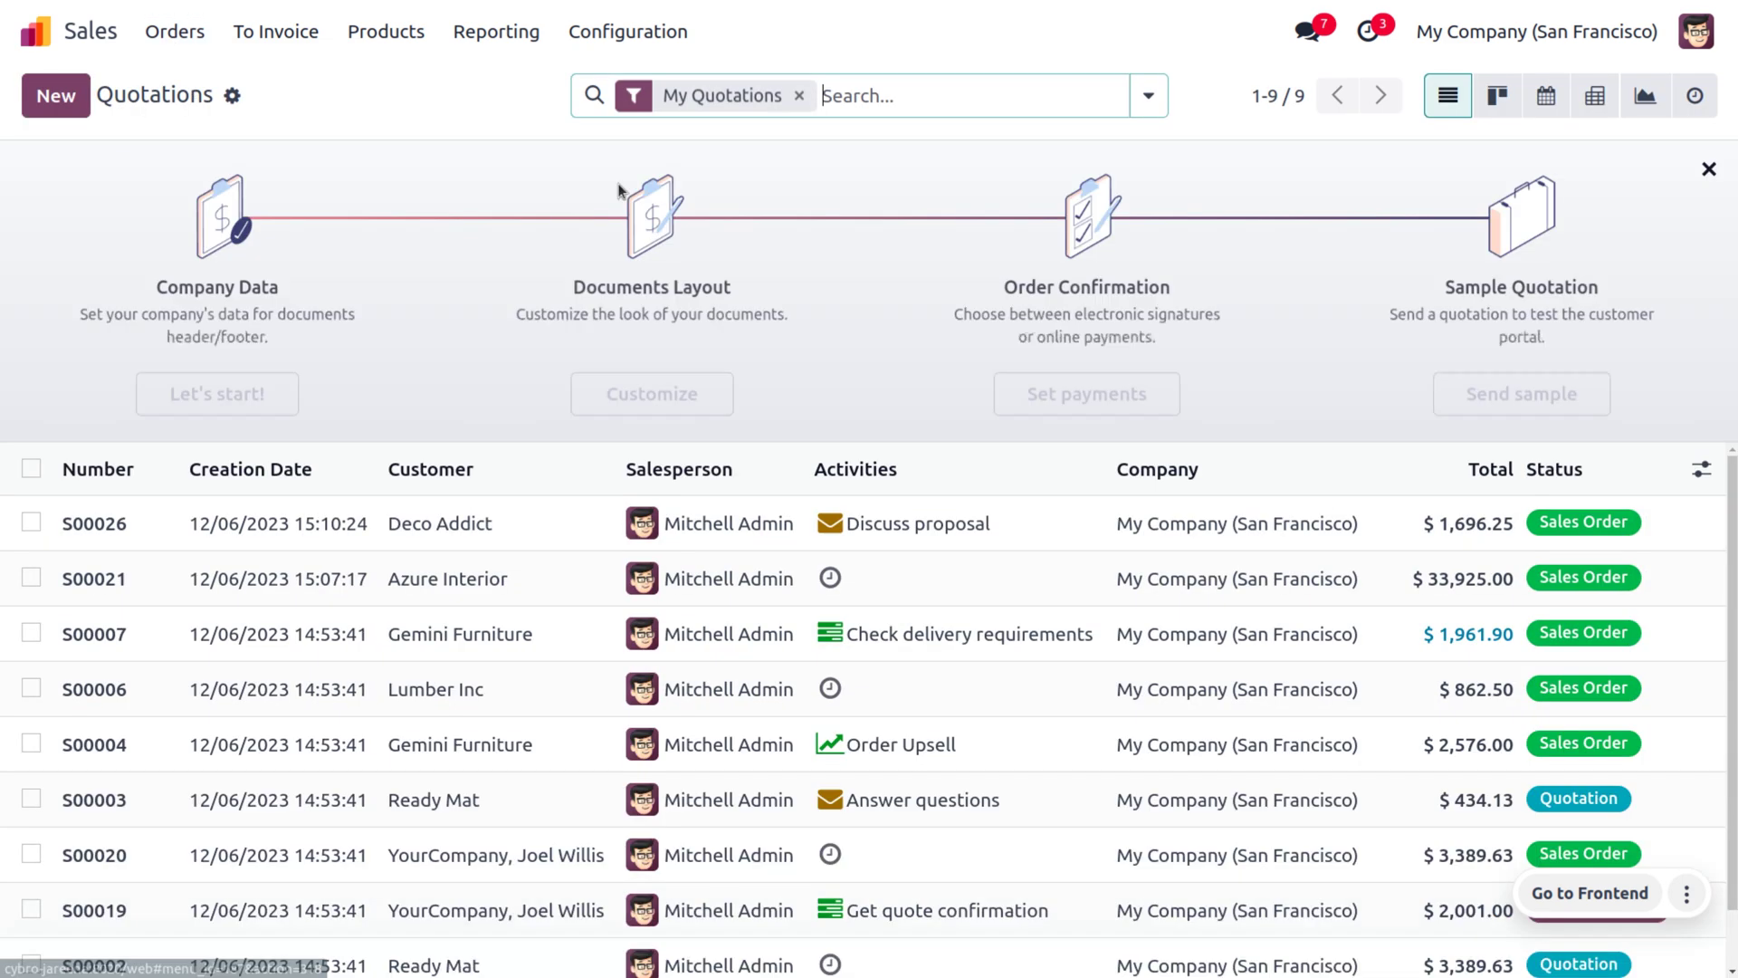
pyautogui.click(831, 579)
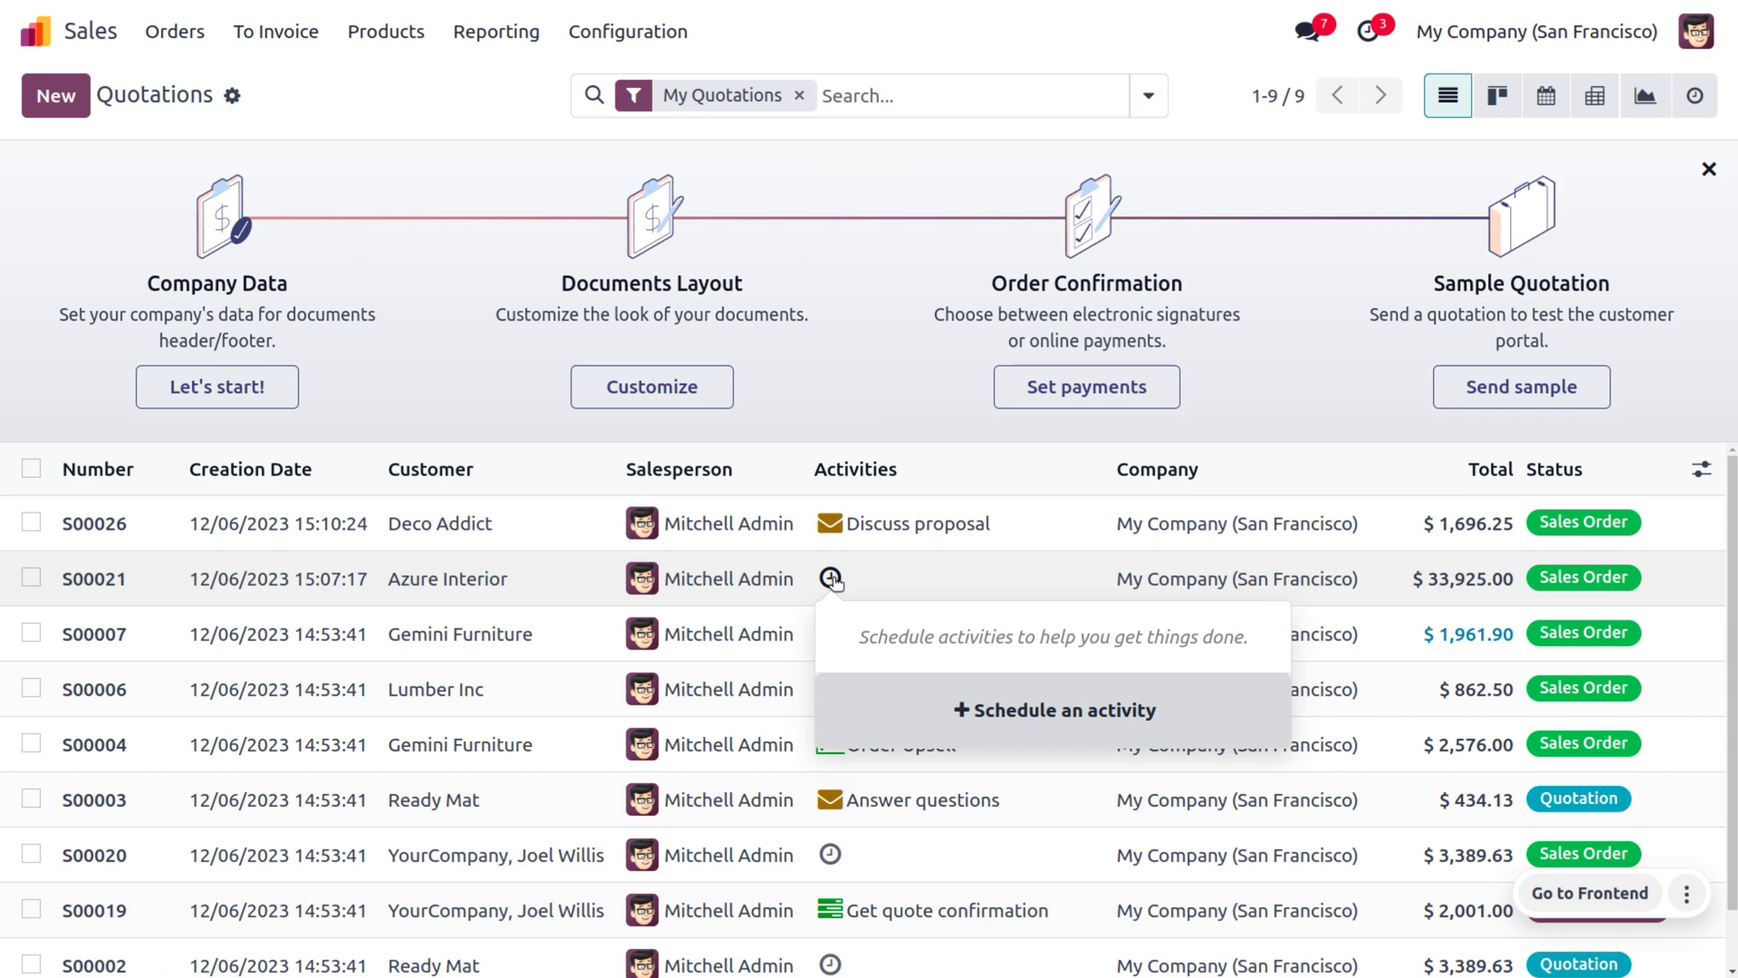
pyautogui.click(1028, 715)
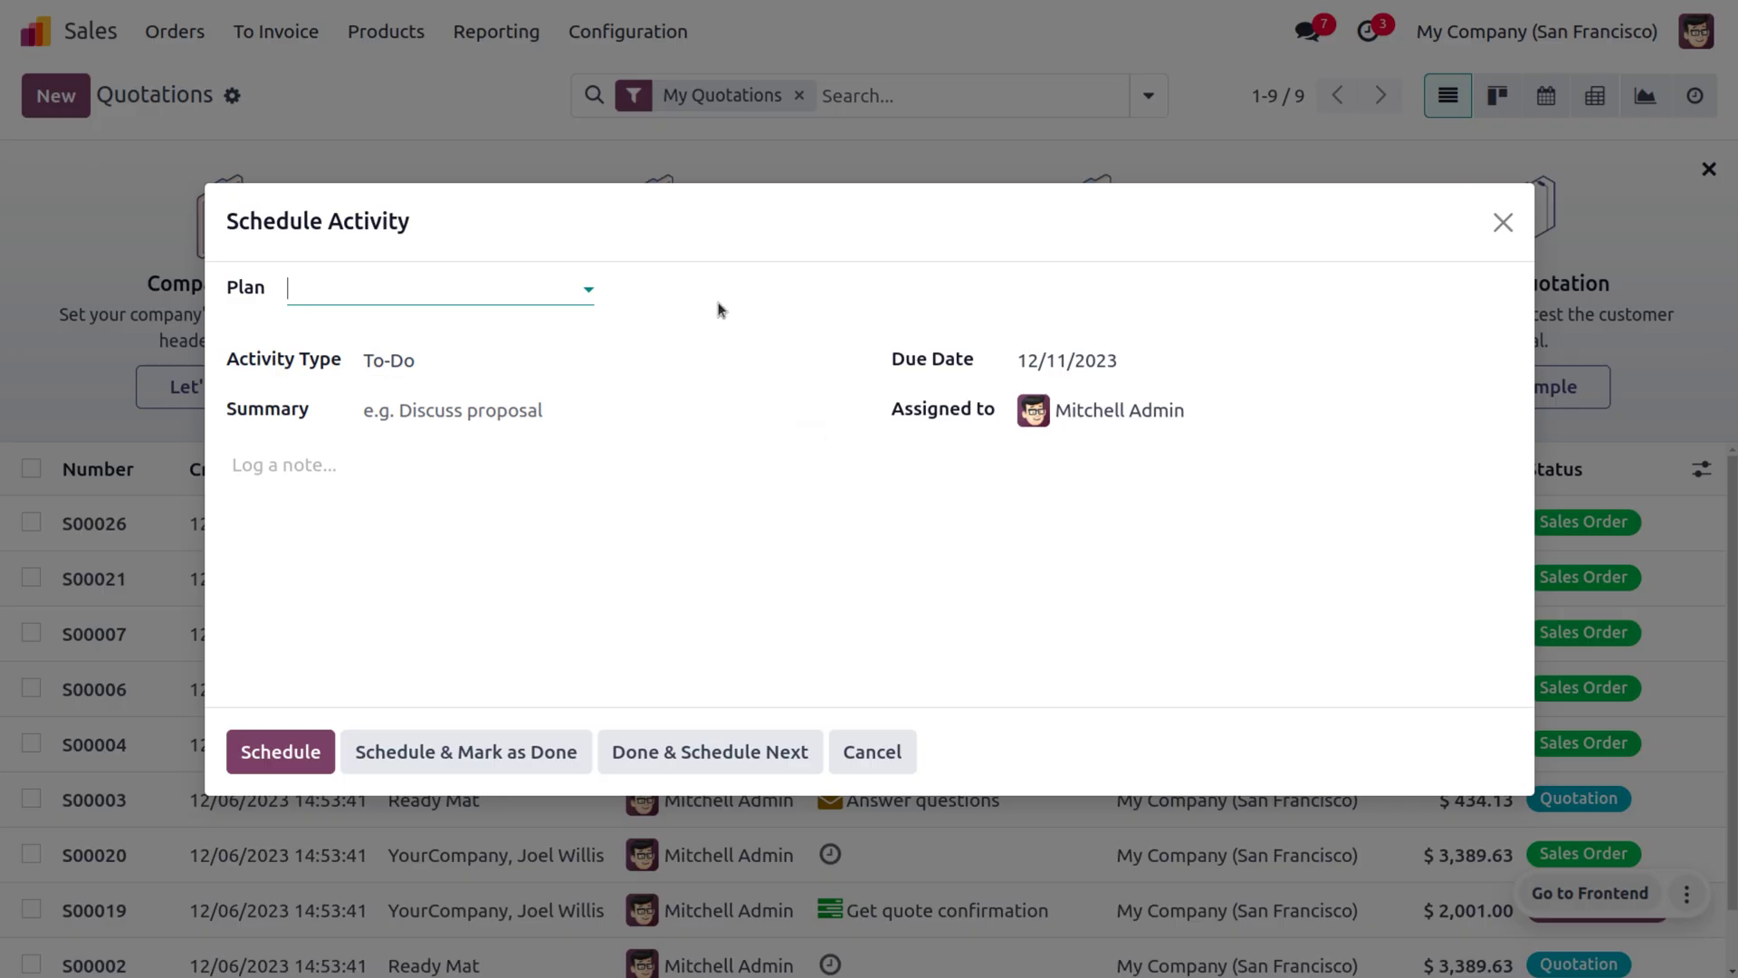
pyautogui.click(450, 297)
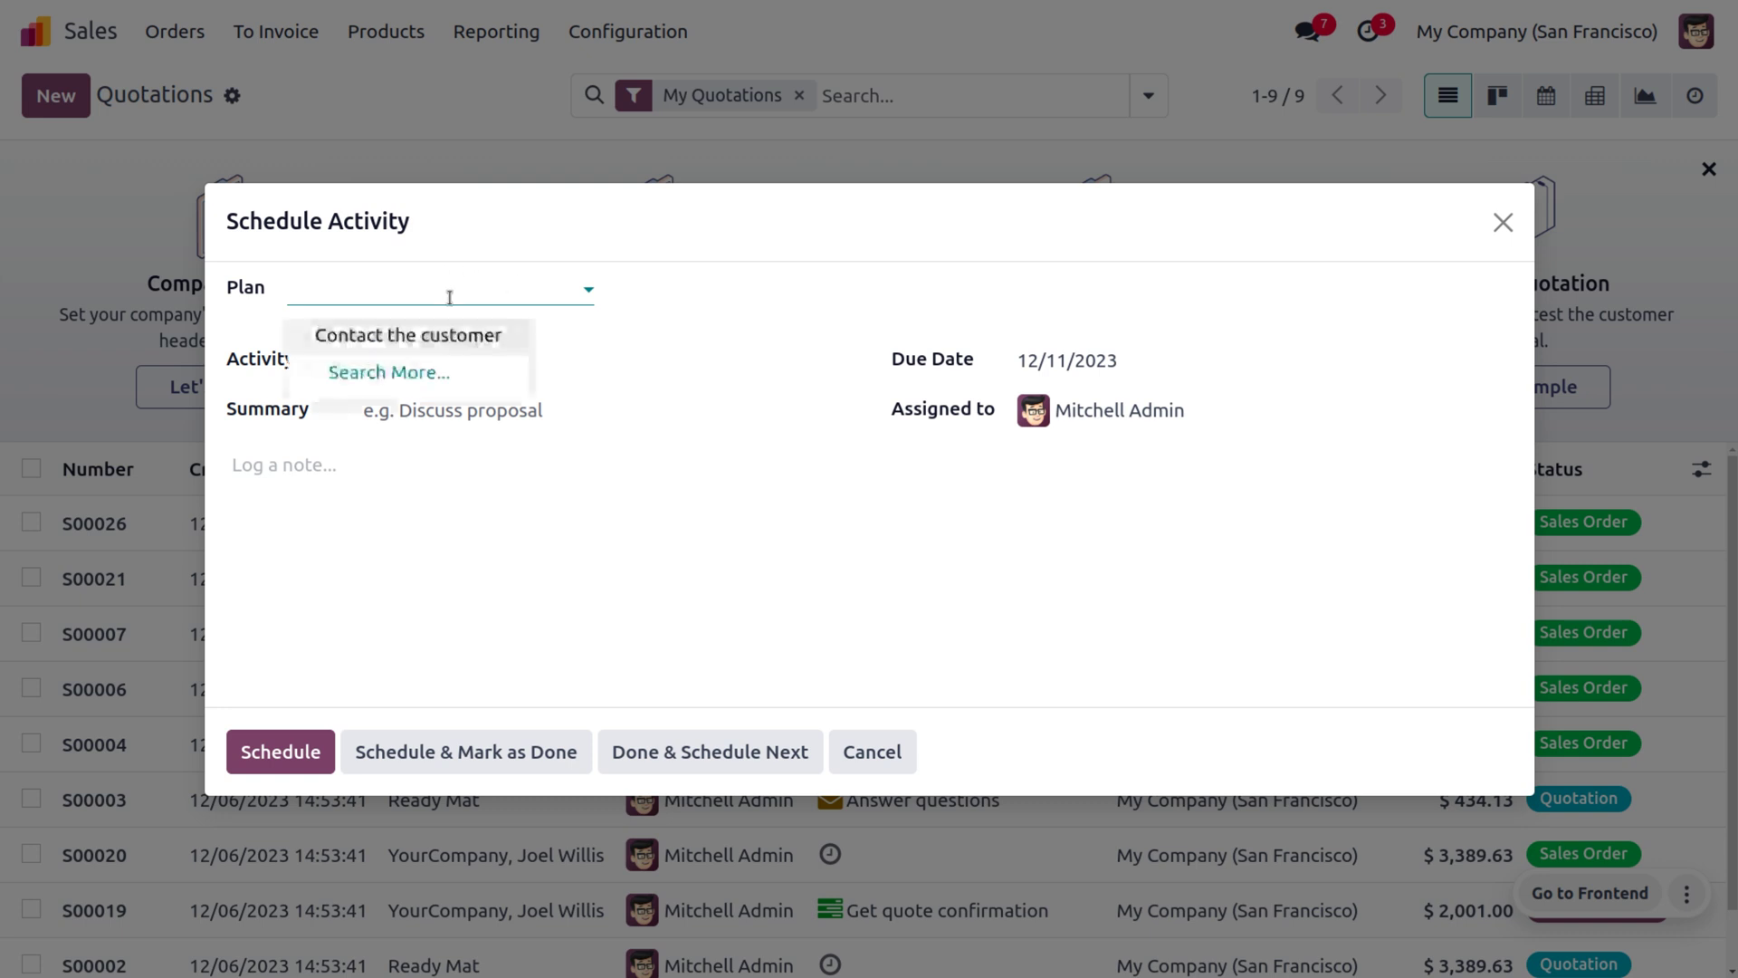
pyautogui.click(385, 340)
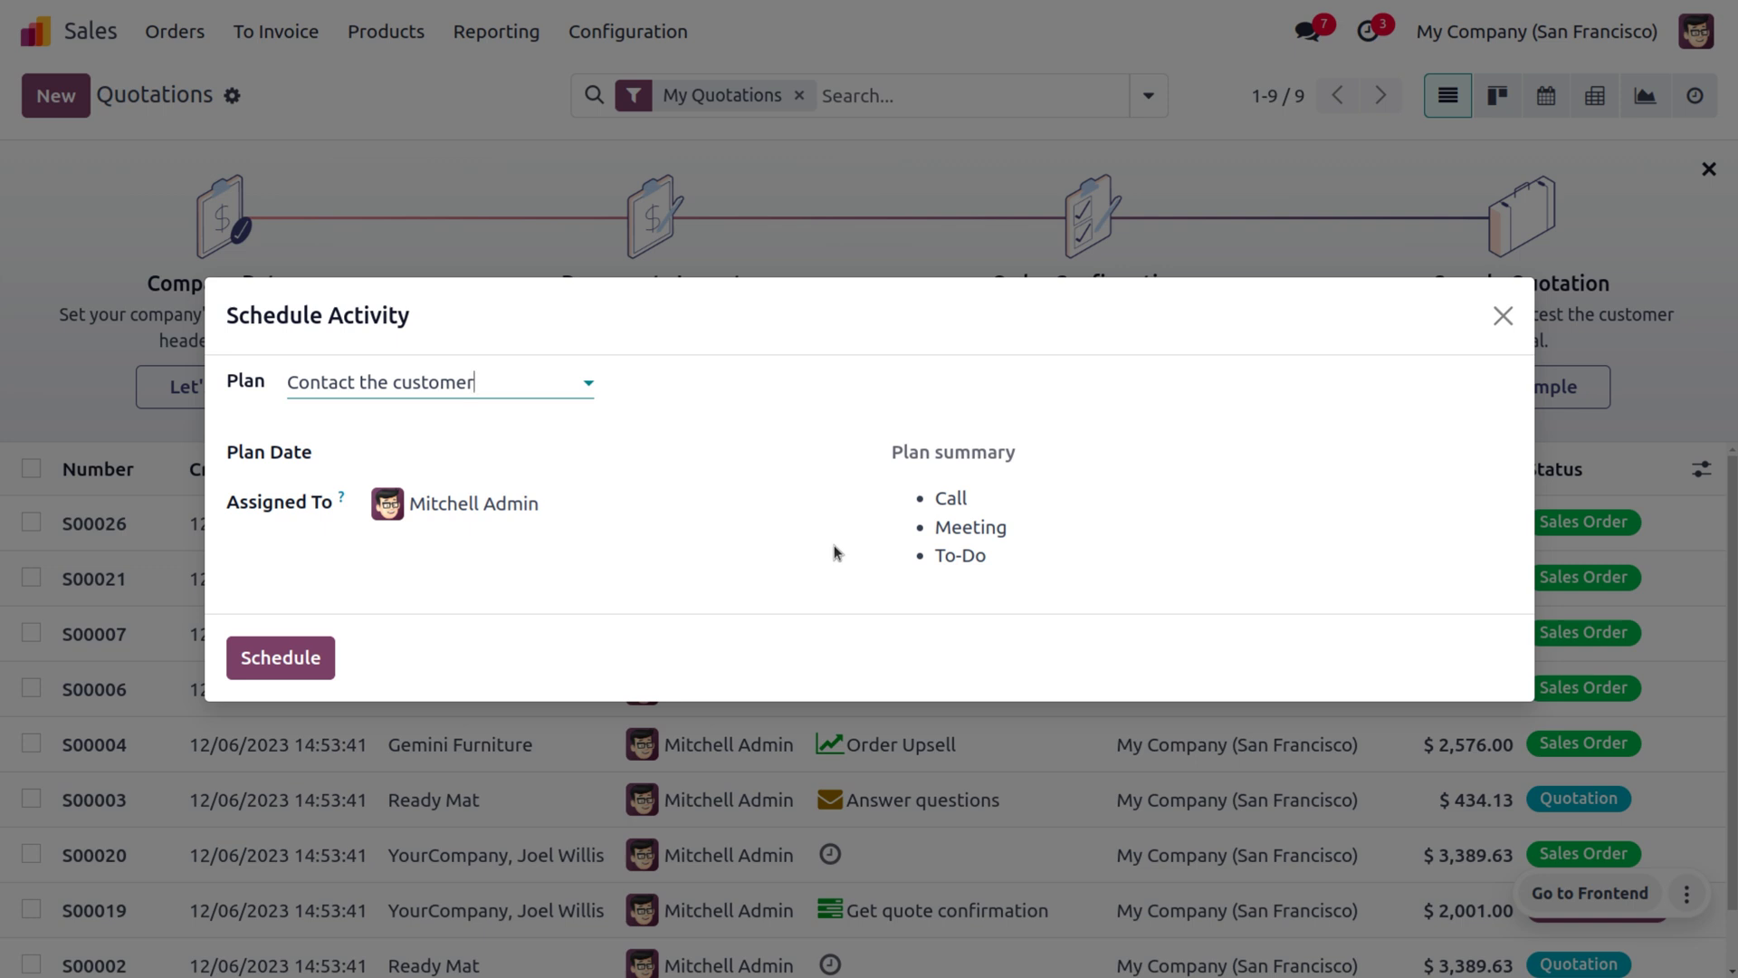
pyautogui.click(438, 452)
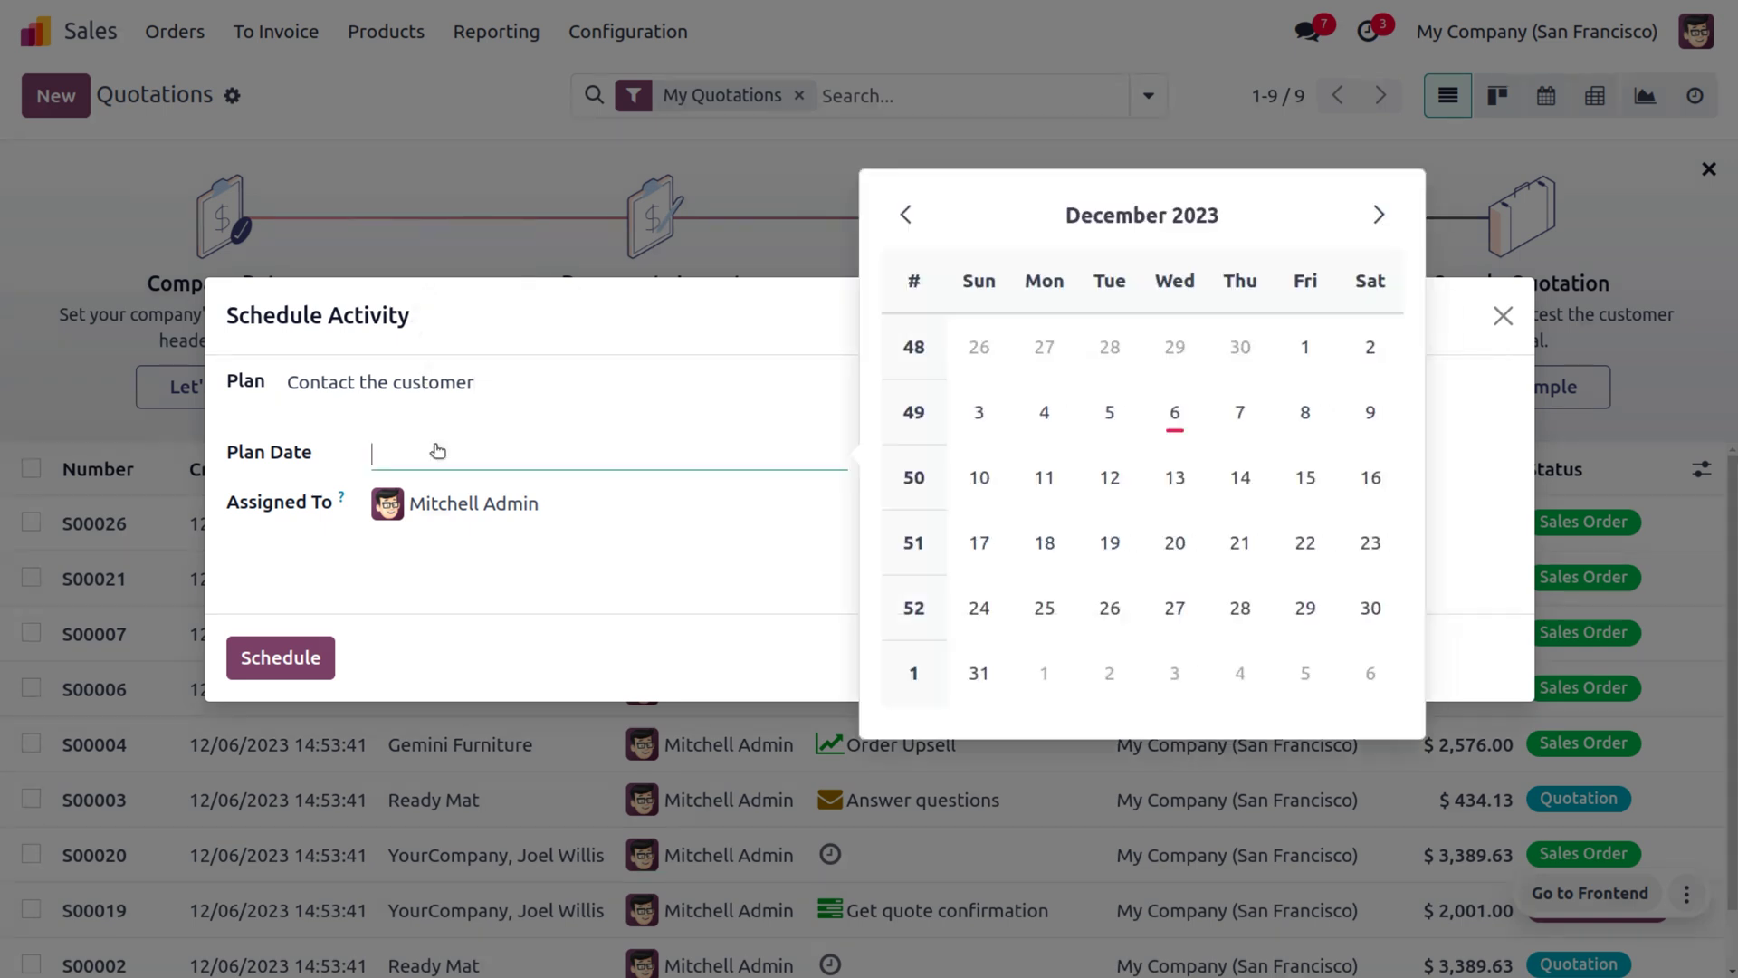
pyautogui.click(1173, 412)
pyautogui.click(282, 656)
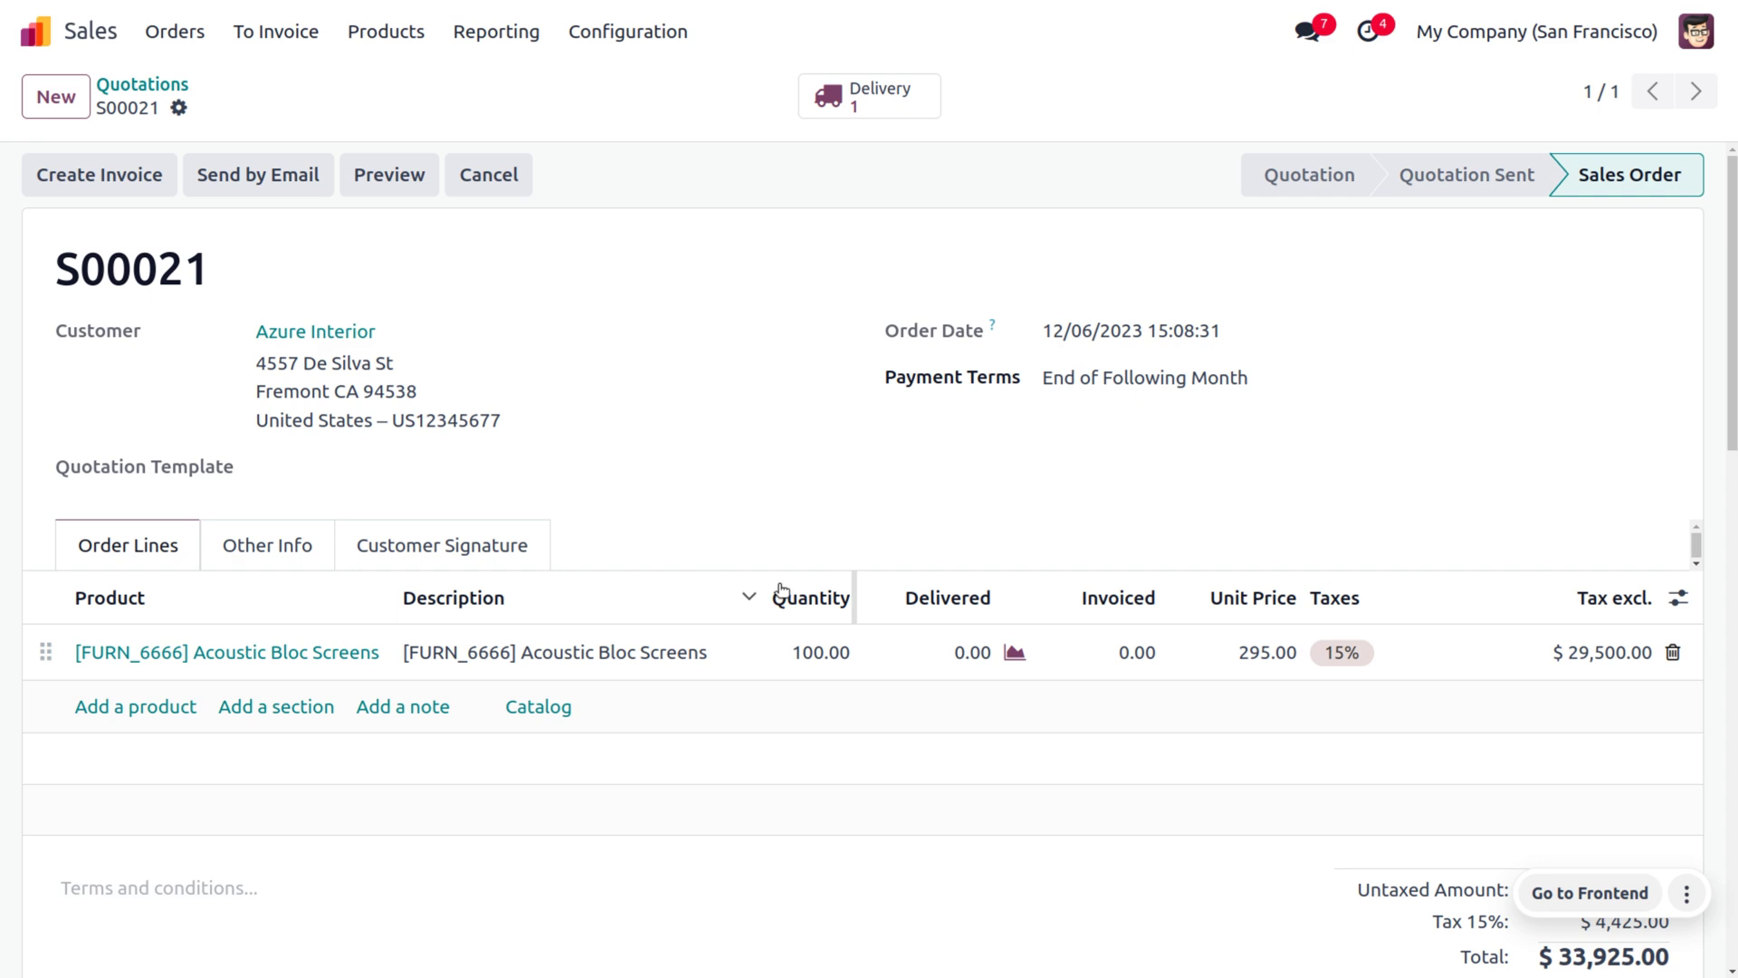
# Mark the Meeting activity planned on the Azure Interior order as done with the feedback "hey".
pyautogui.scroll(-6, 760, 682)
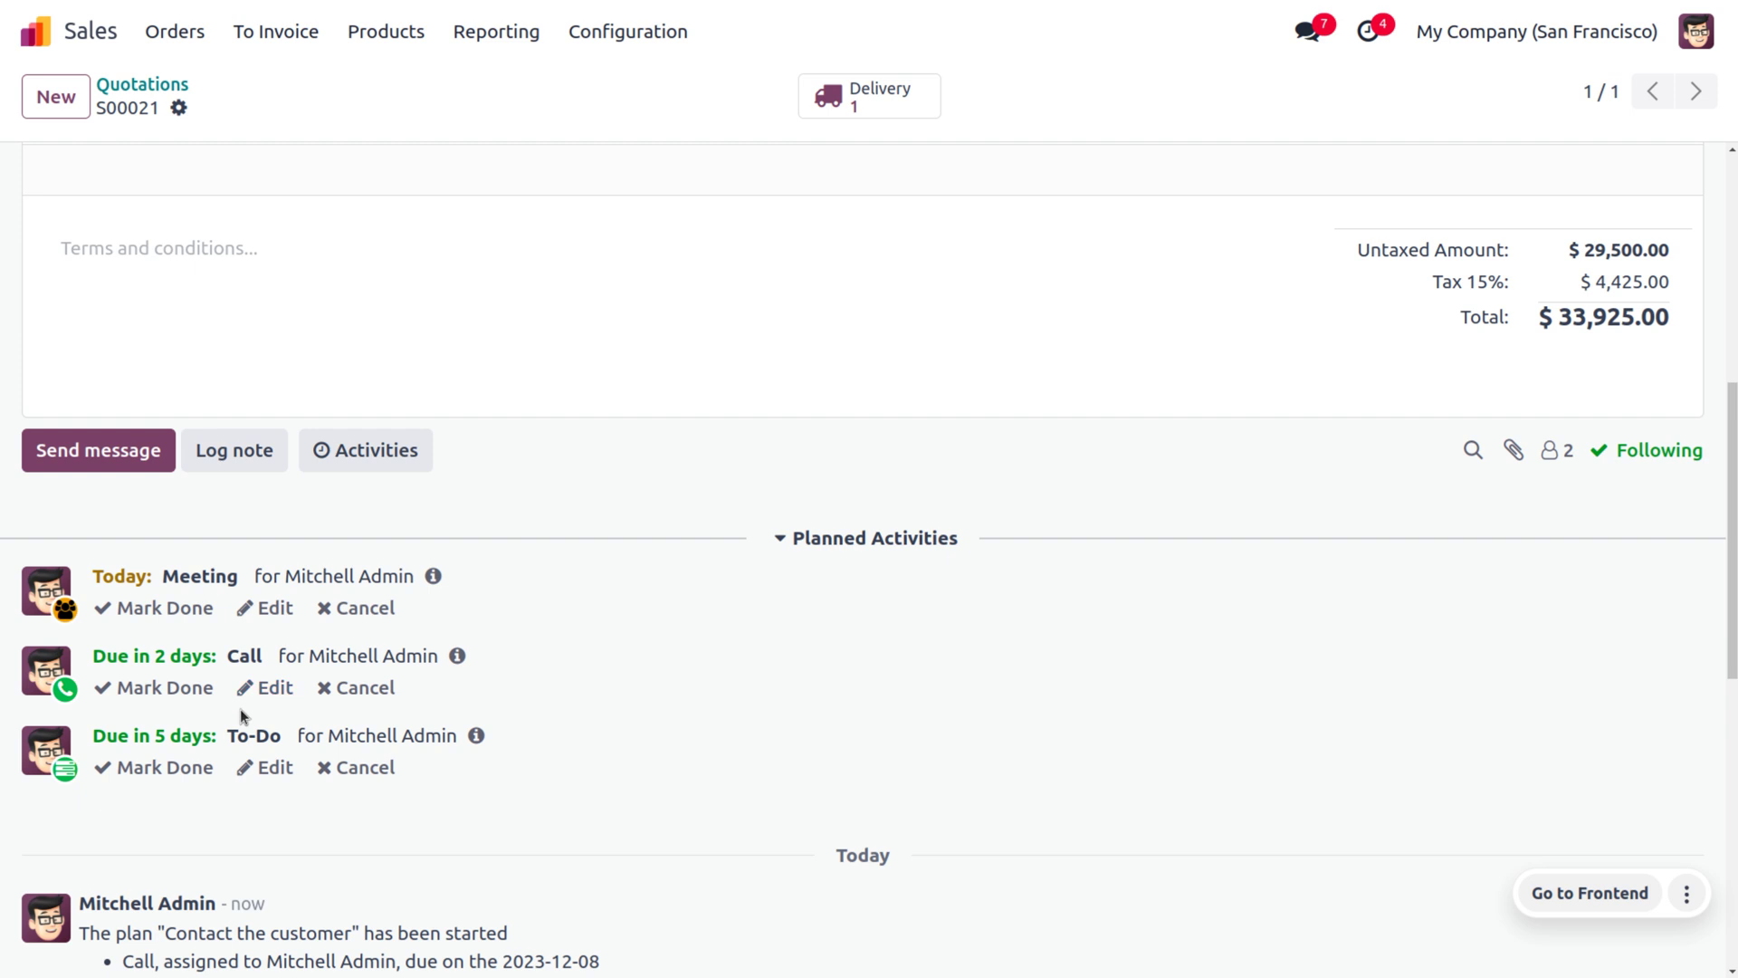
pyautogui.click(138, 615)
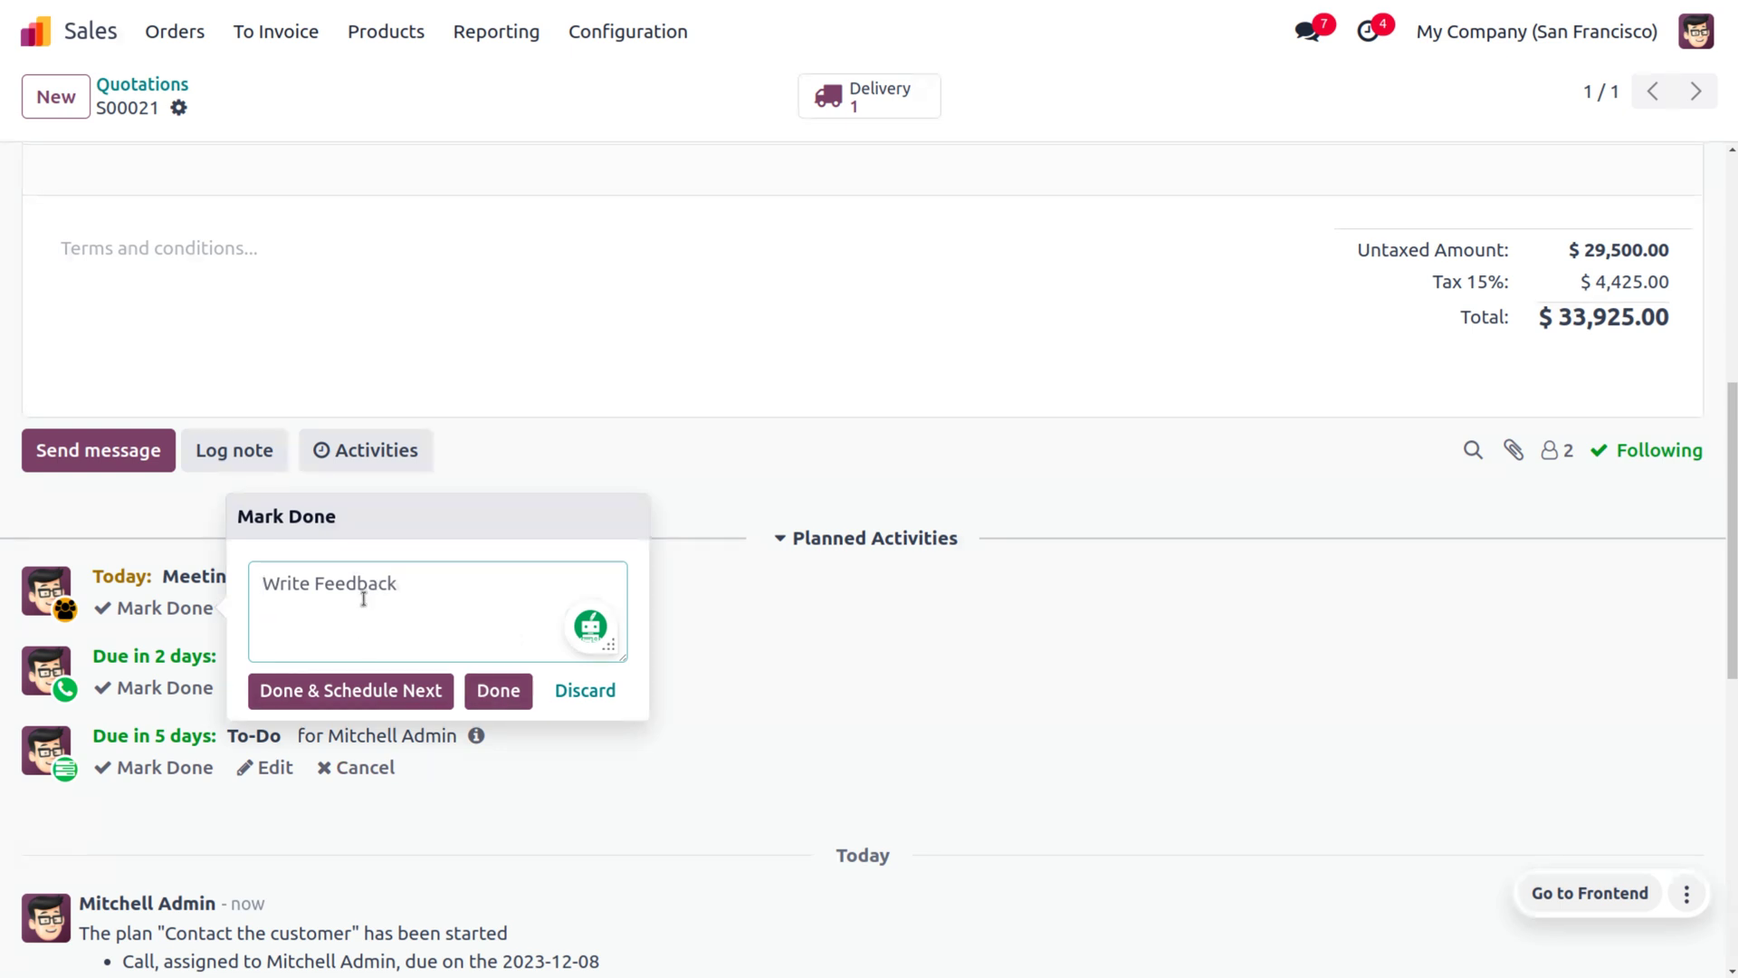
pyautogui.write('hey')
pyautogui.click(480, 692)
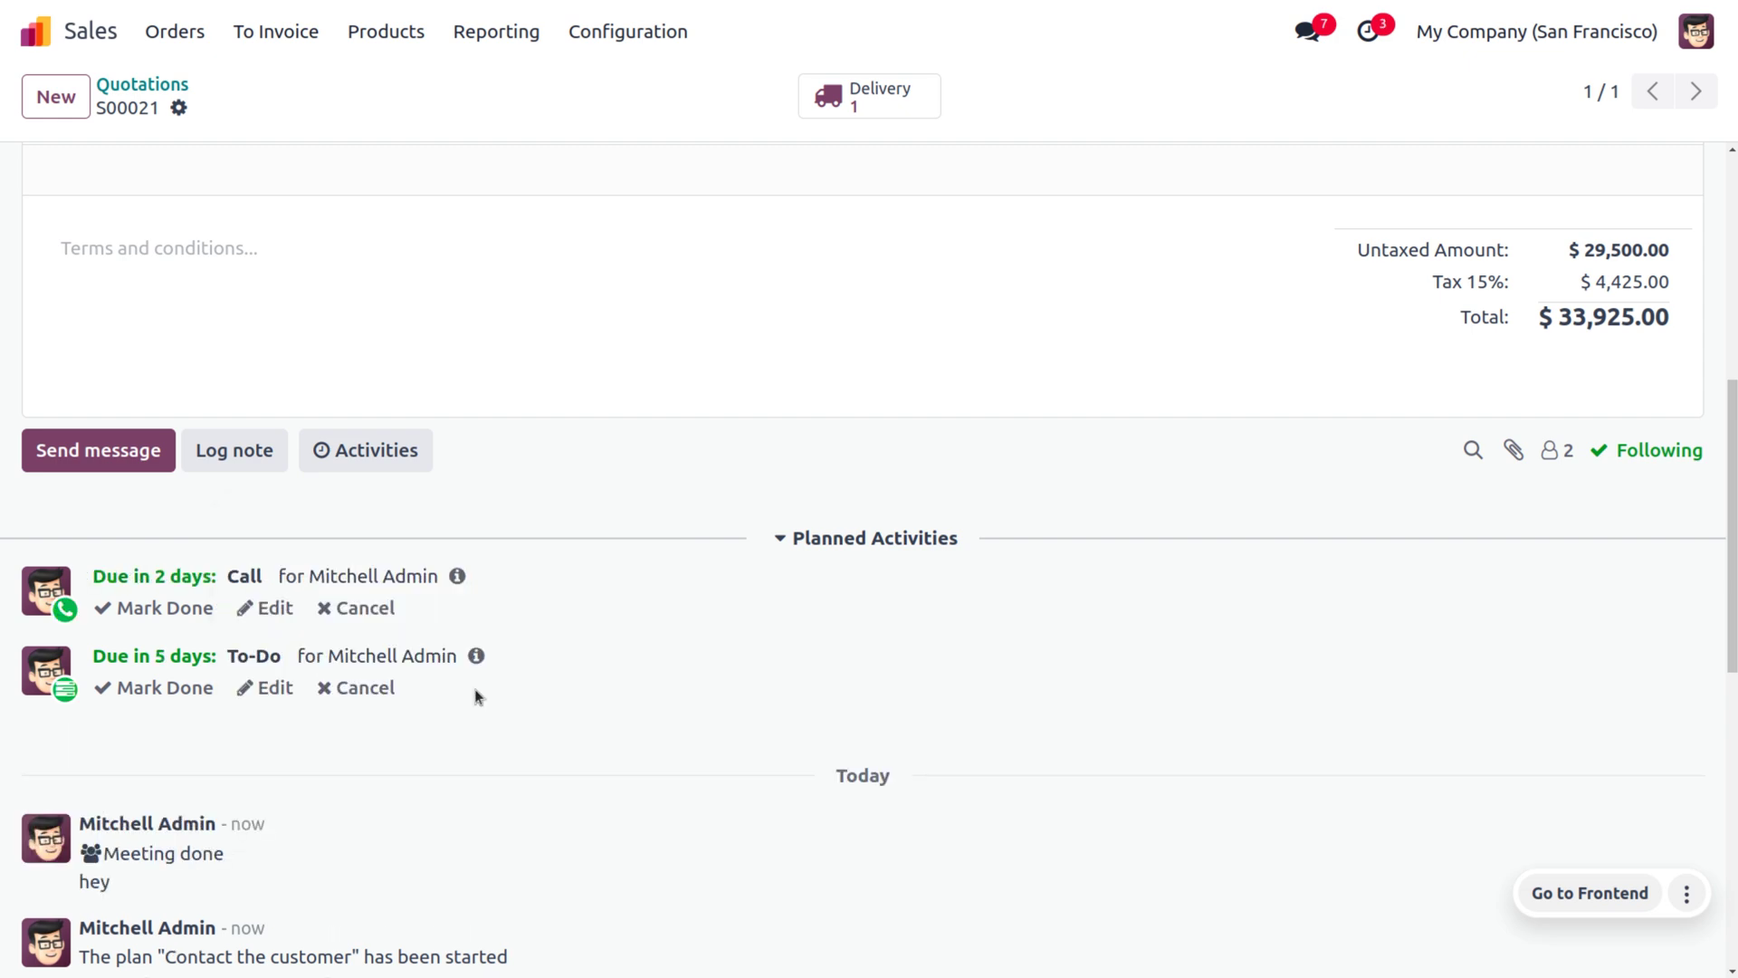
pyautogui.scroll(7, 478, 696)
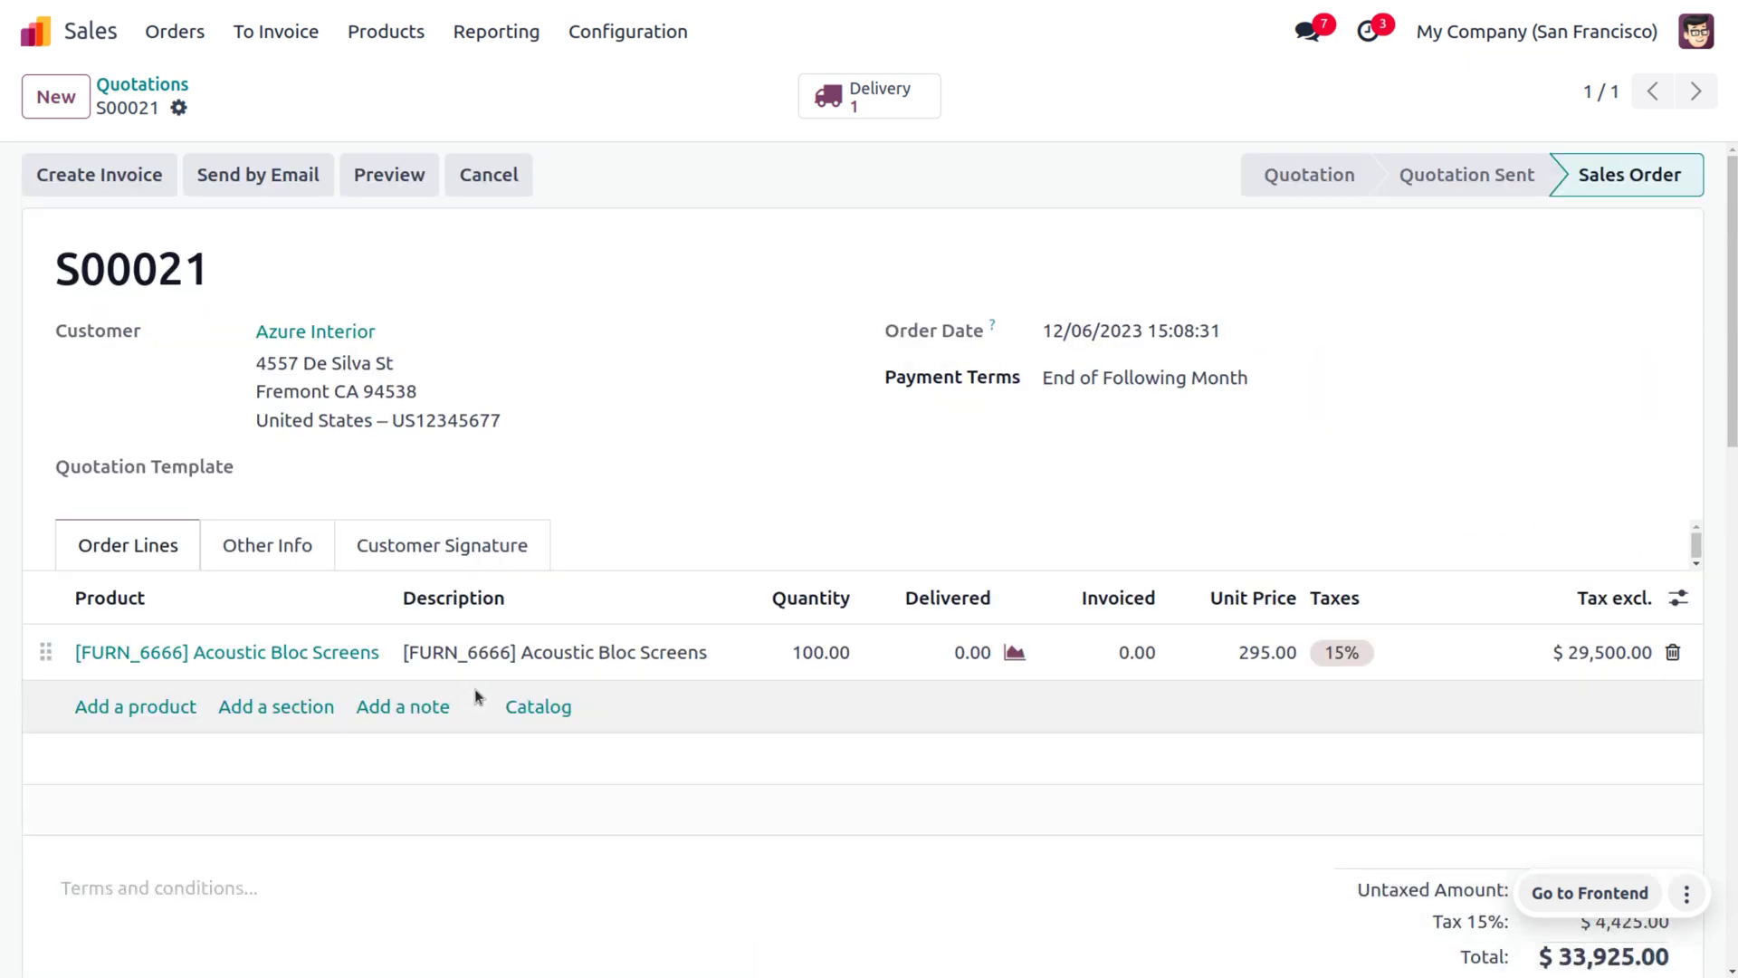